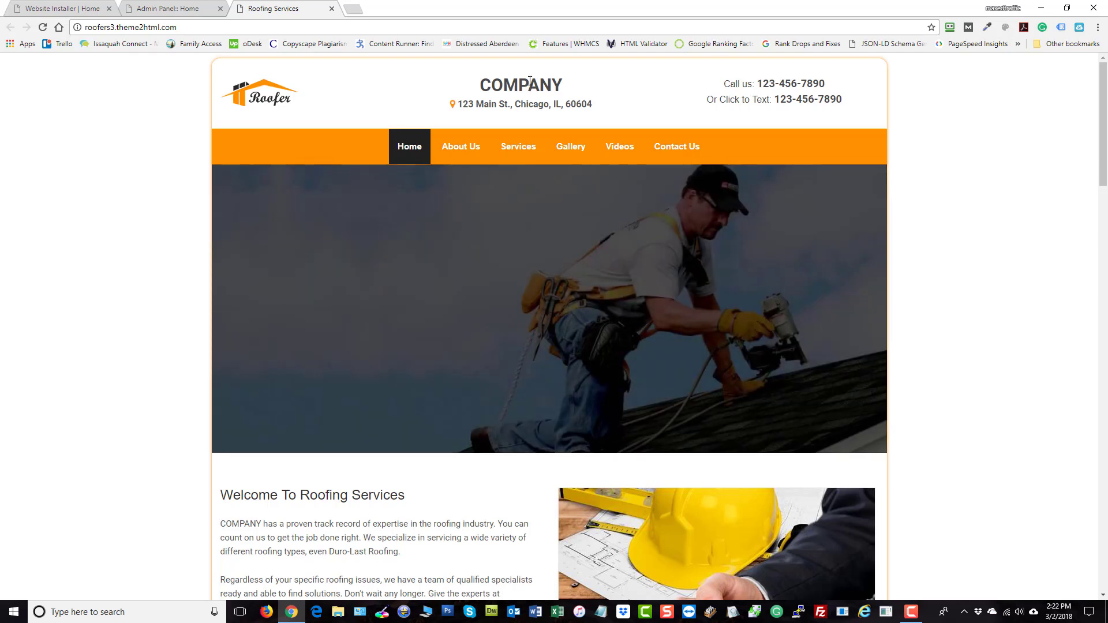
Highlight the placeholder COMPANY, 123 Main St., Chicago, IL and 60604 in the site header
drag(567, 87, 513, 72)
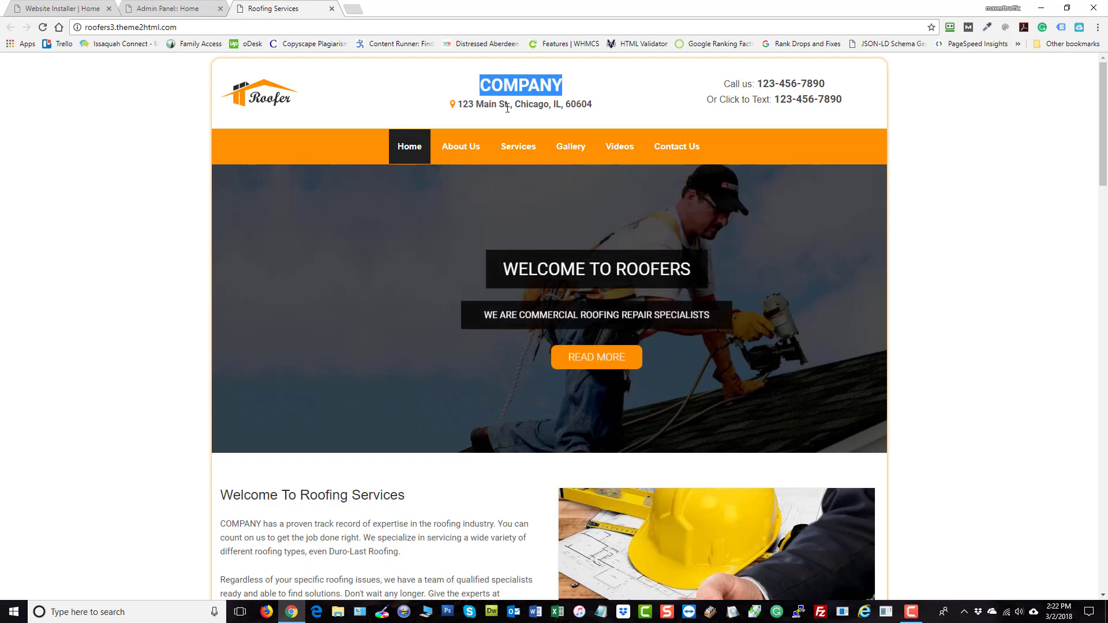
drag(511, 105, 460, 101)
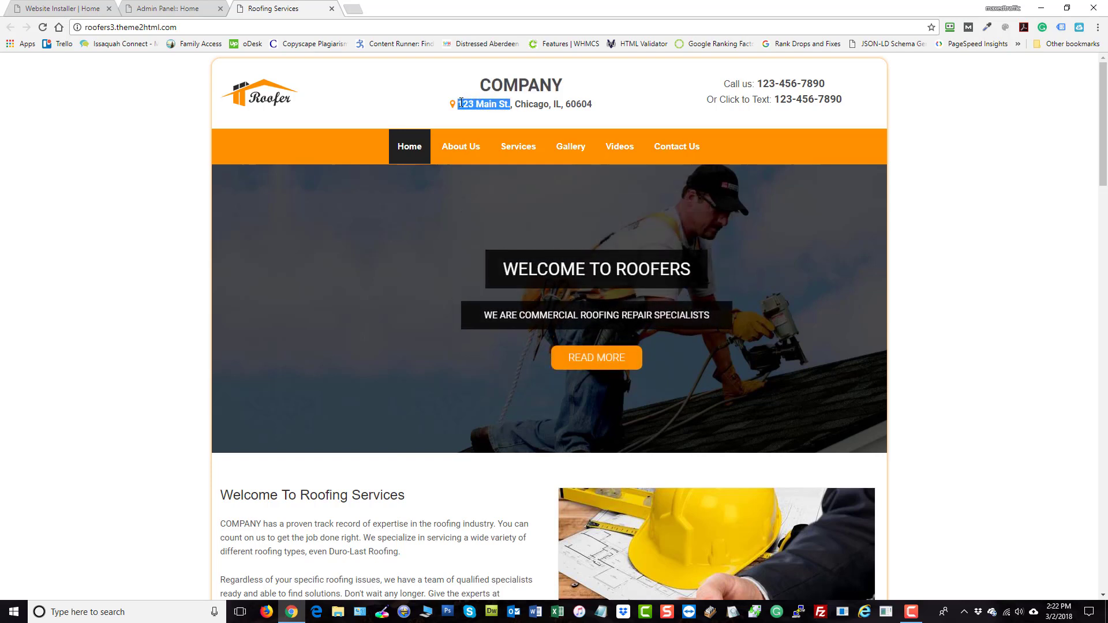
double_click(503, 85)
double_click(530, 105)
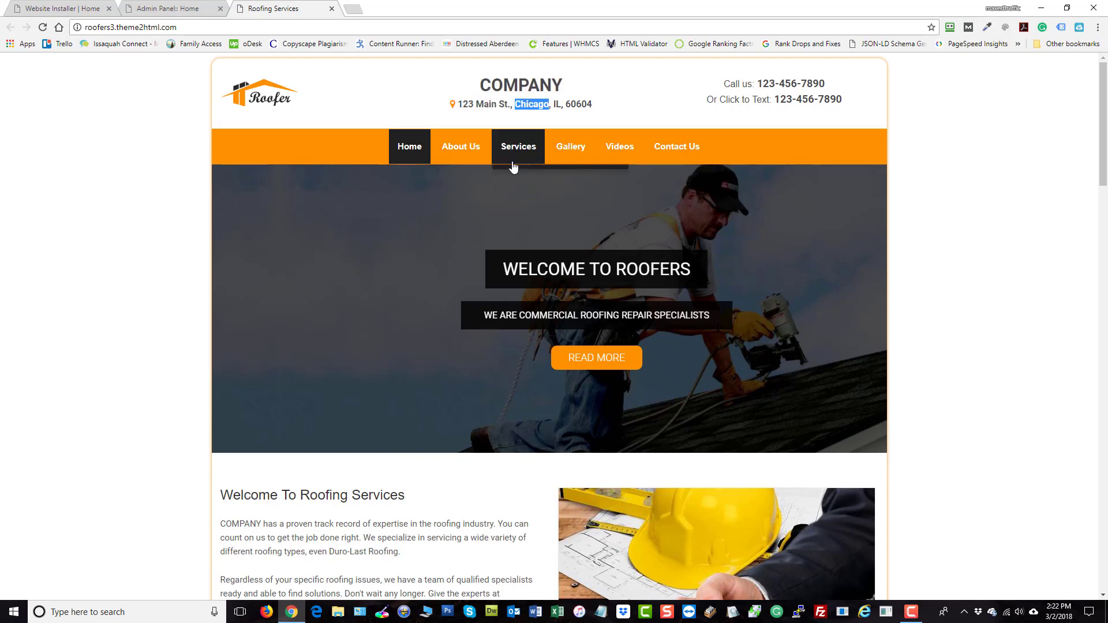
click(558, 102)
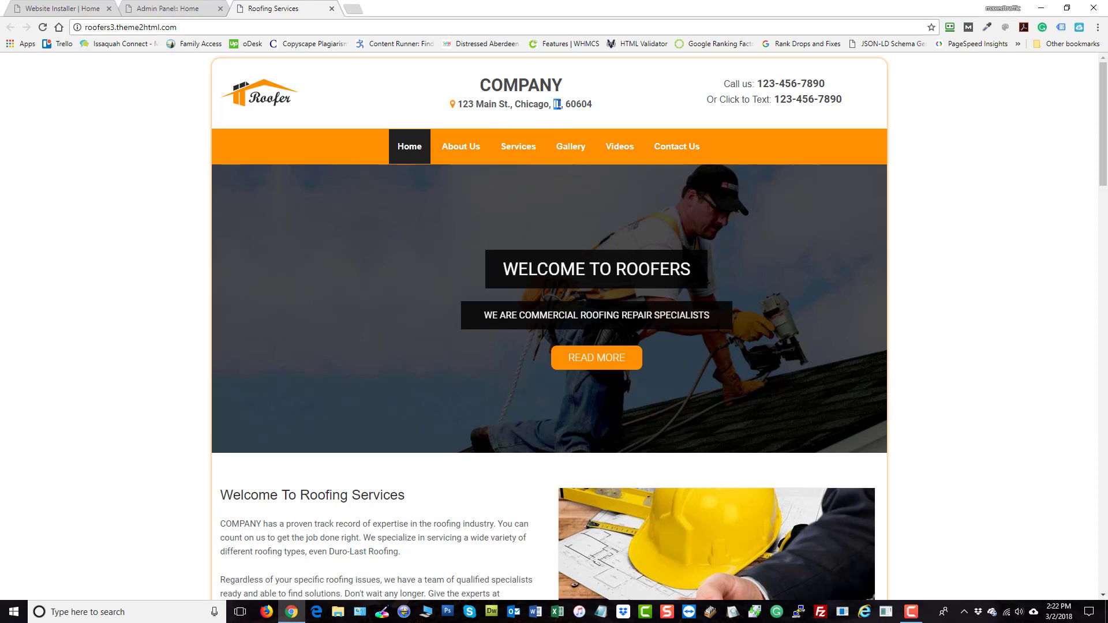
double_click(573, 104)
double_click(556, 103)
scroll(957, 324, down, 4)
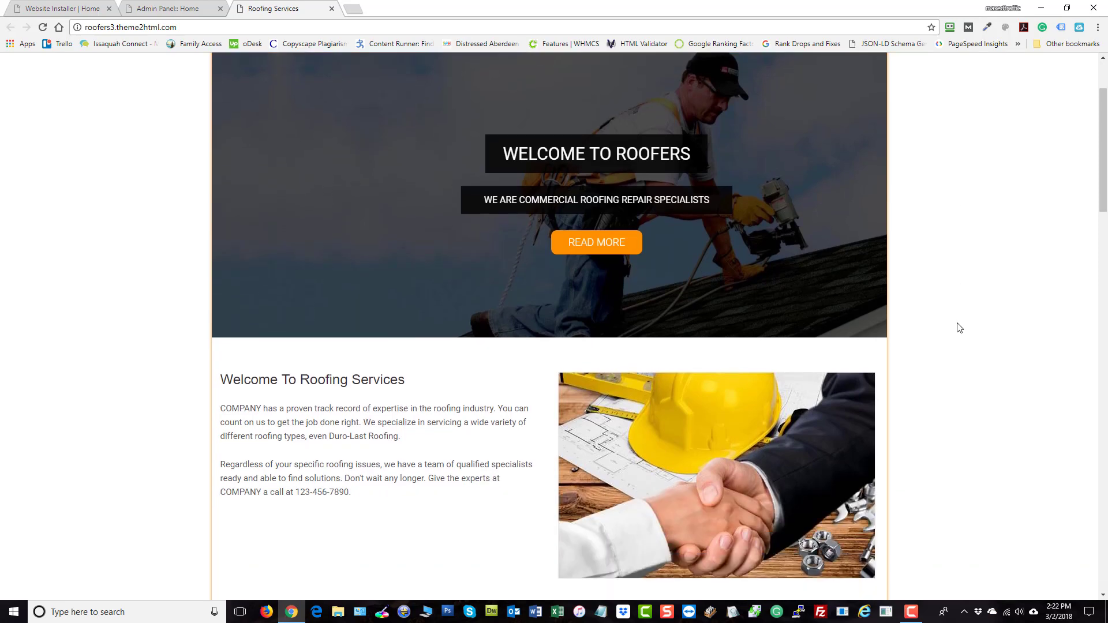
scroll(960, 328, down, 1)
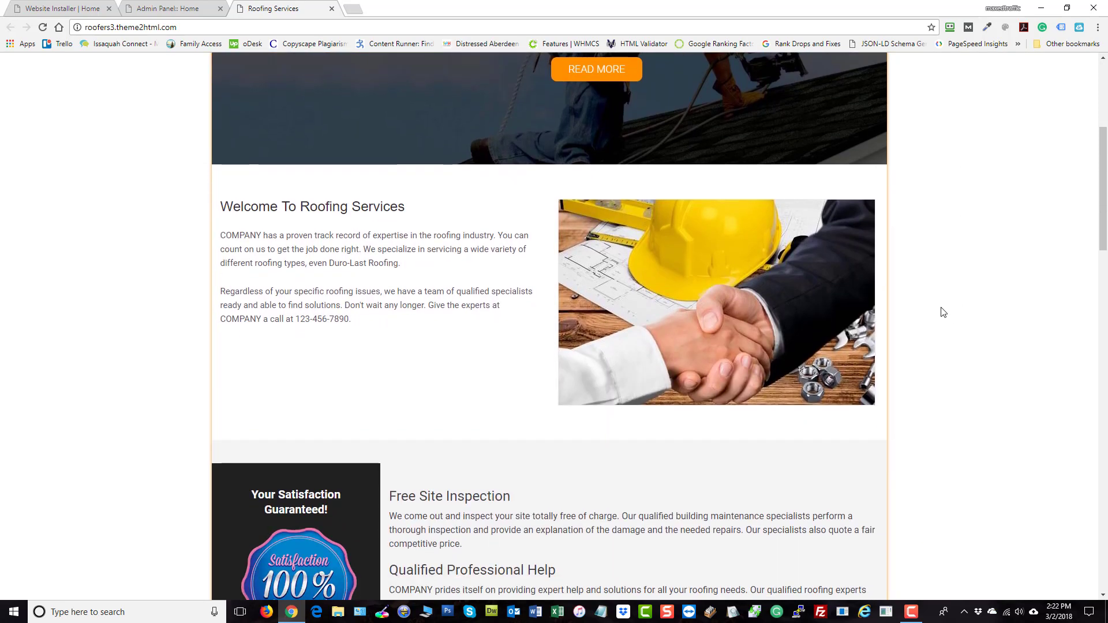
scroll(943, 312, down, 1)
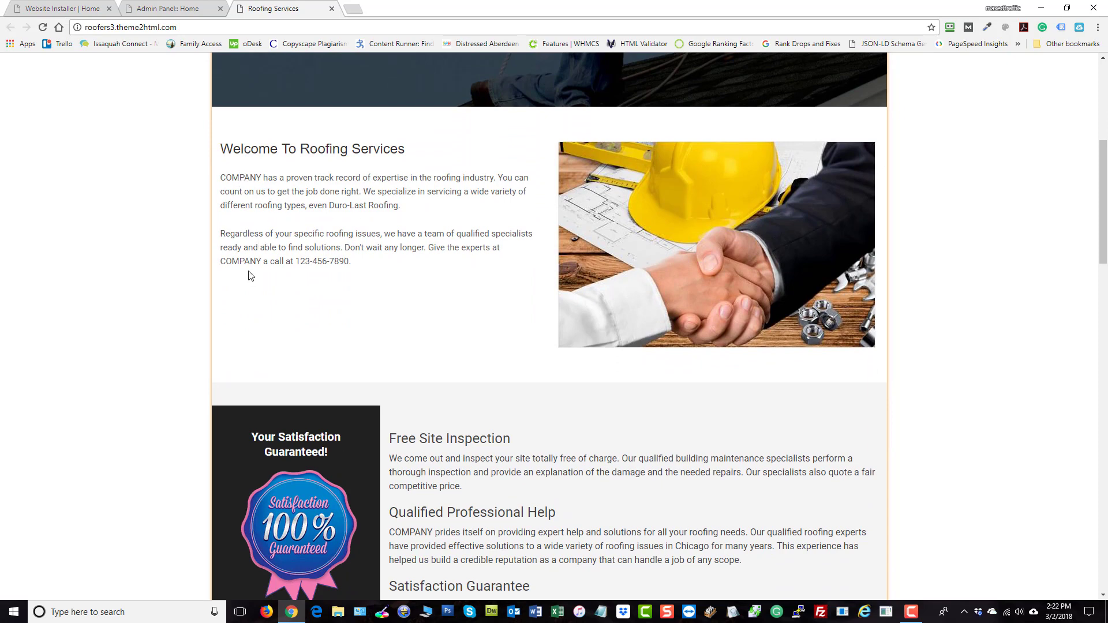
scroll(385, 296, up, 6)
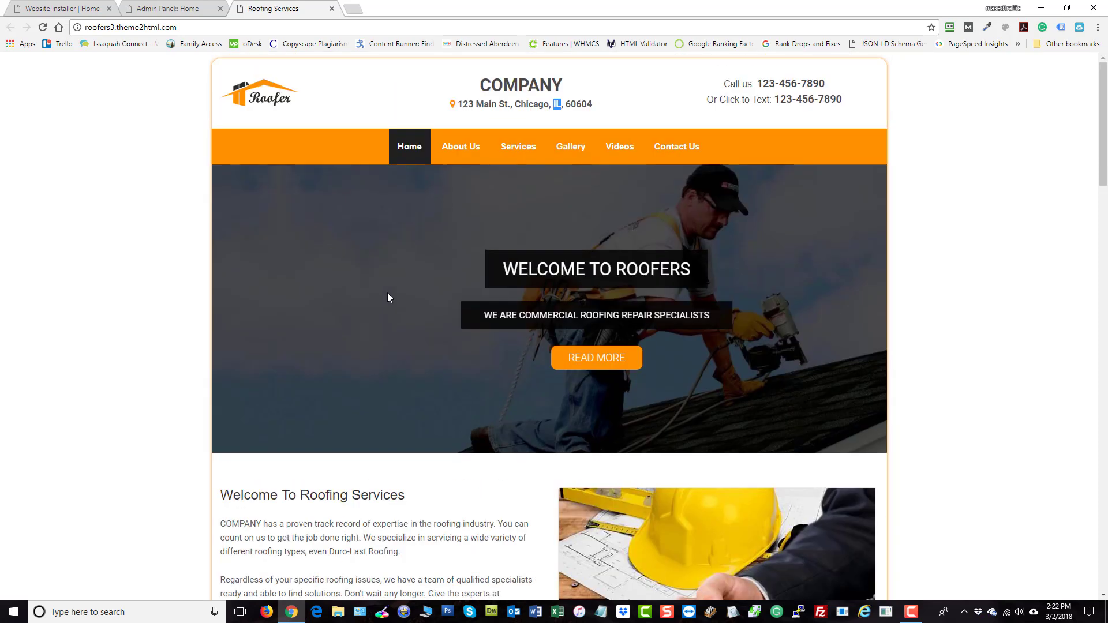
On the About Us page, highlight the placeholder COMPANY in the About text
click(459, 149)
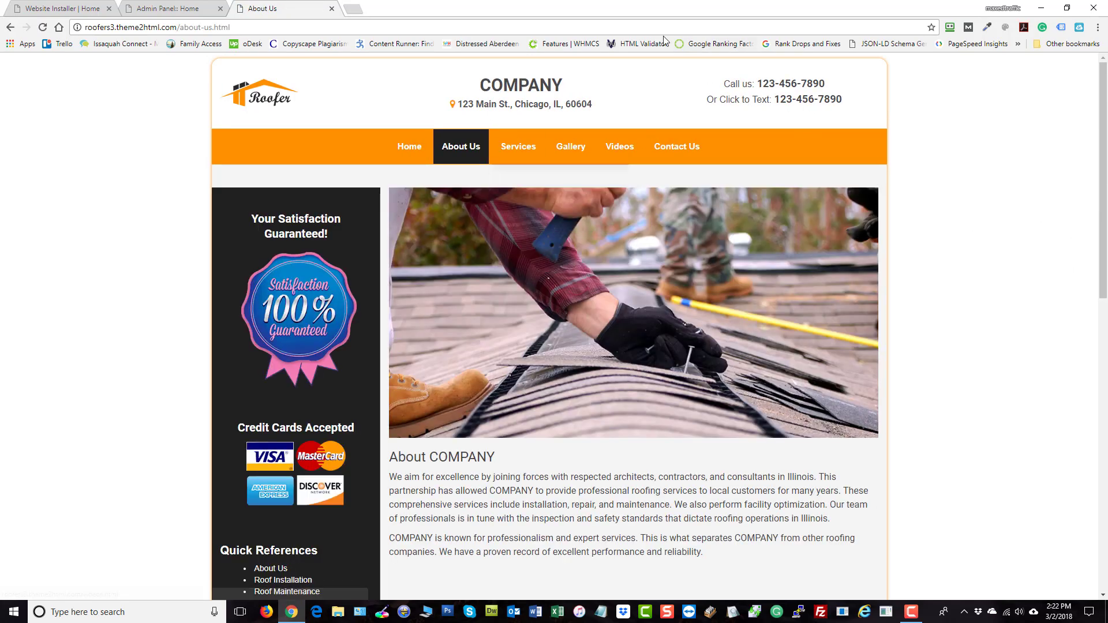
scroll(981, 277, down, 3)
scroll(577, 363, down, 1)
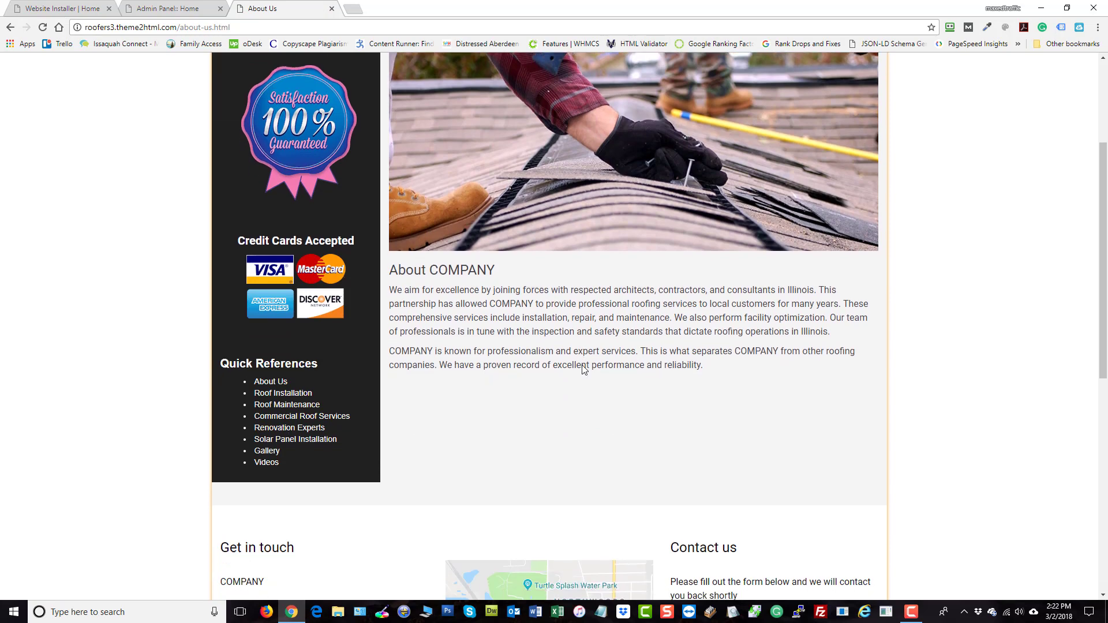
double_click(511, 260)
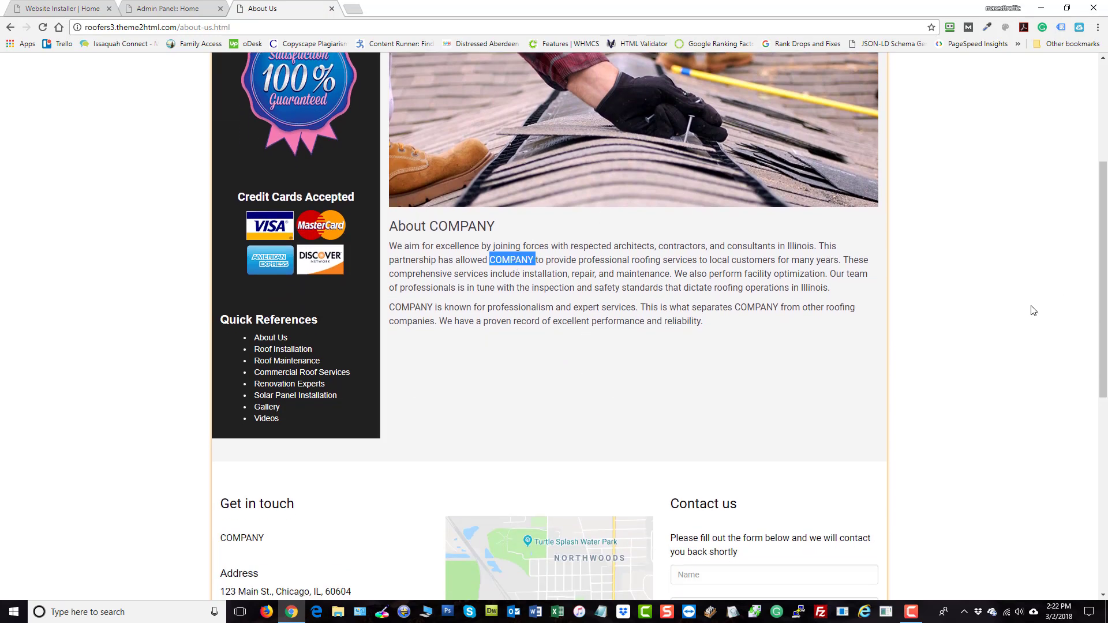
scroll(326, 277, down, 5)
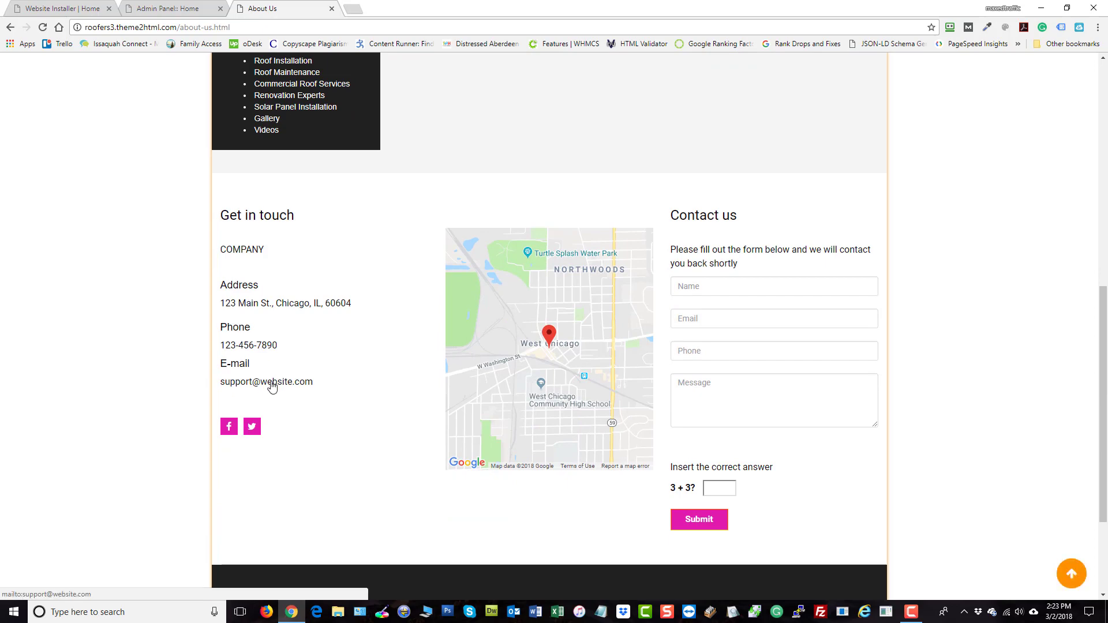
scroll(963, 360, up, 9)
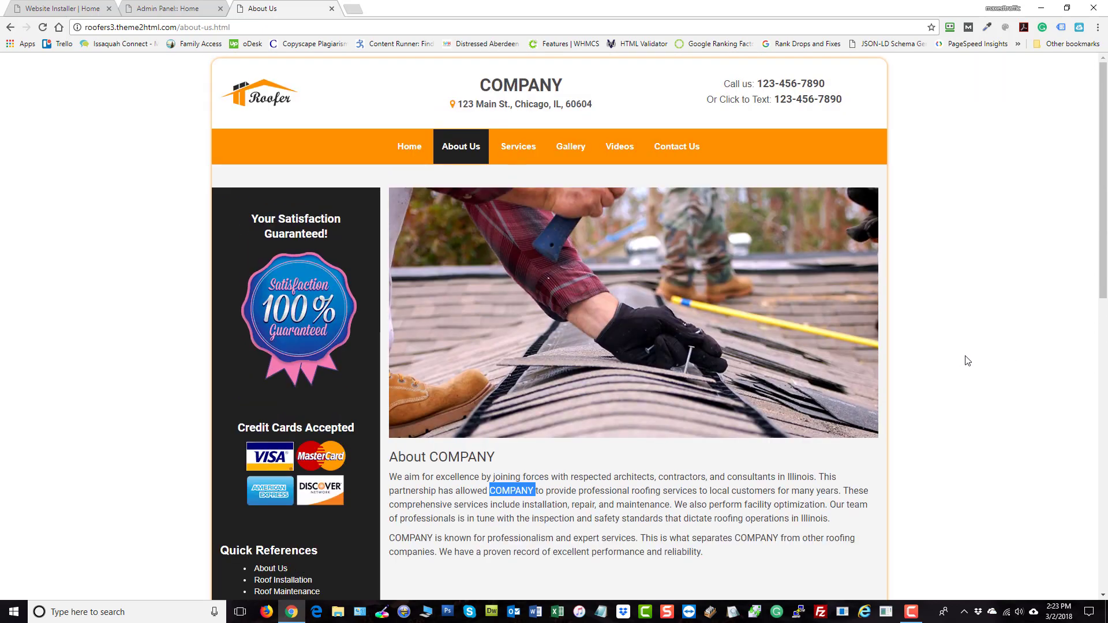
On the Renovation Experts page, highlight COMPANY in the last paragraph, under Get in touch and in the heading
mouse_move(523, 151)
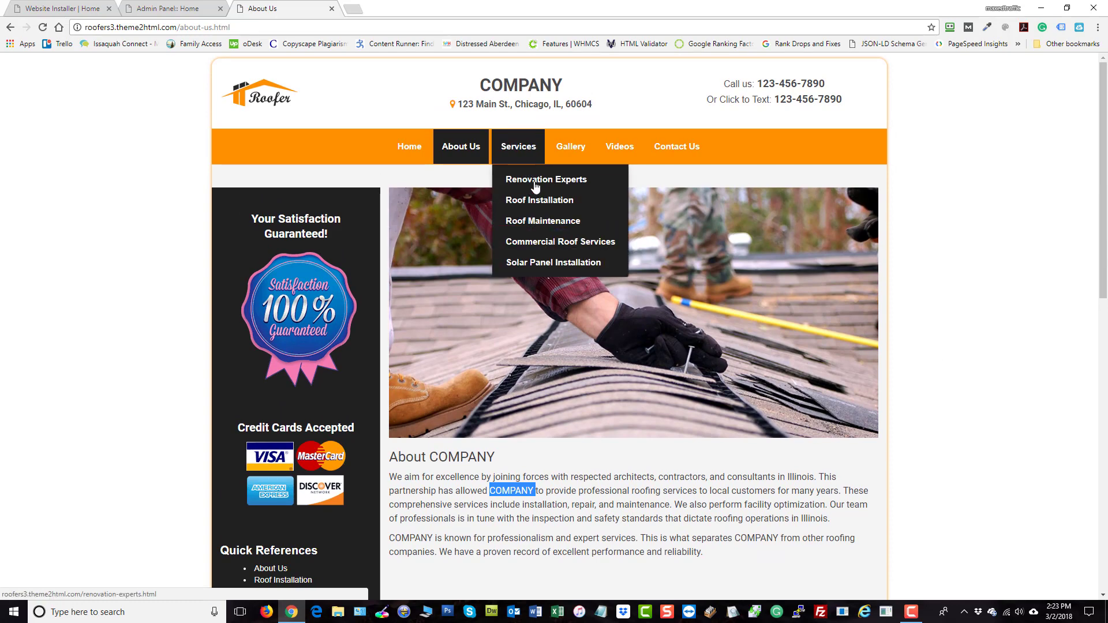
click(535, 183)
scroll(940, 352, down, 1)
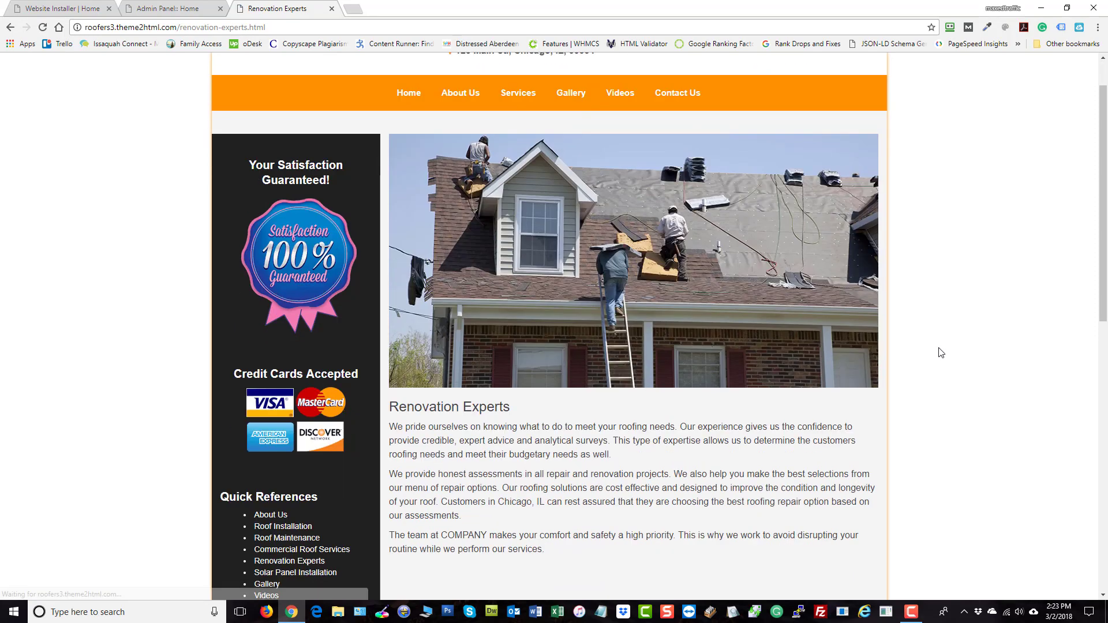
scroll(940, 353, down, 4)
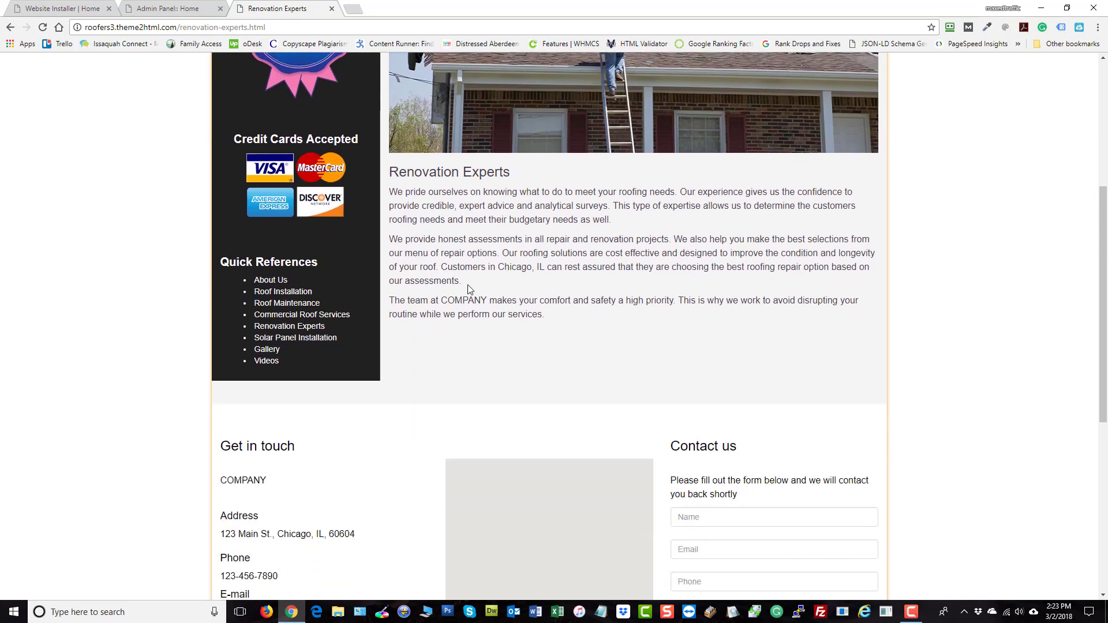
double_click(454, 300)
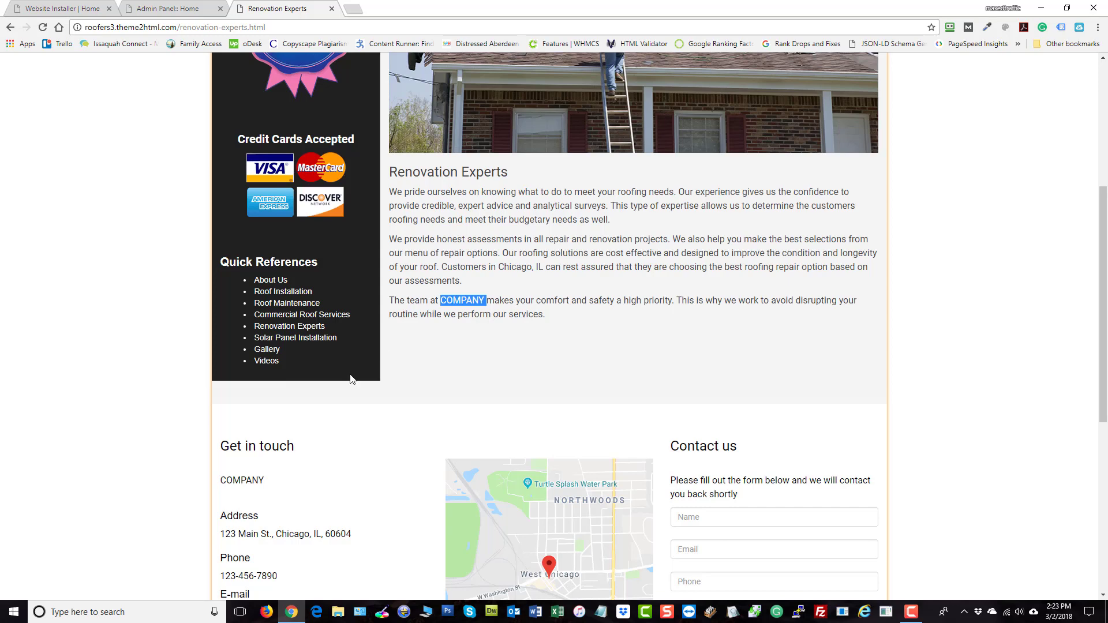
double_click(222, 482)
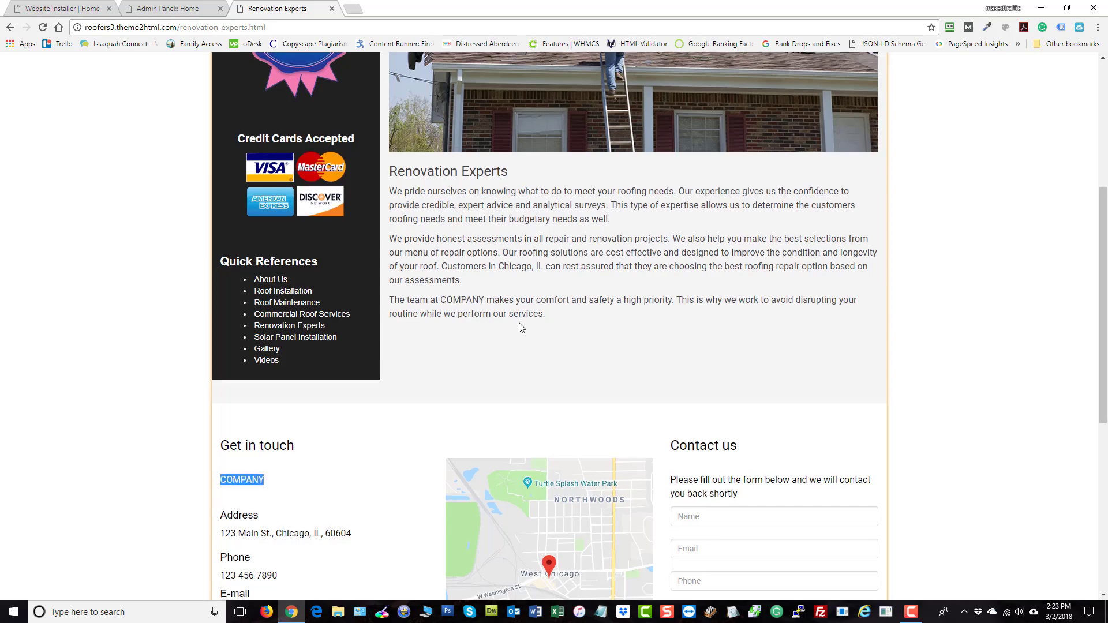
scroll(519, 324, down, 2)
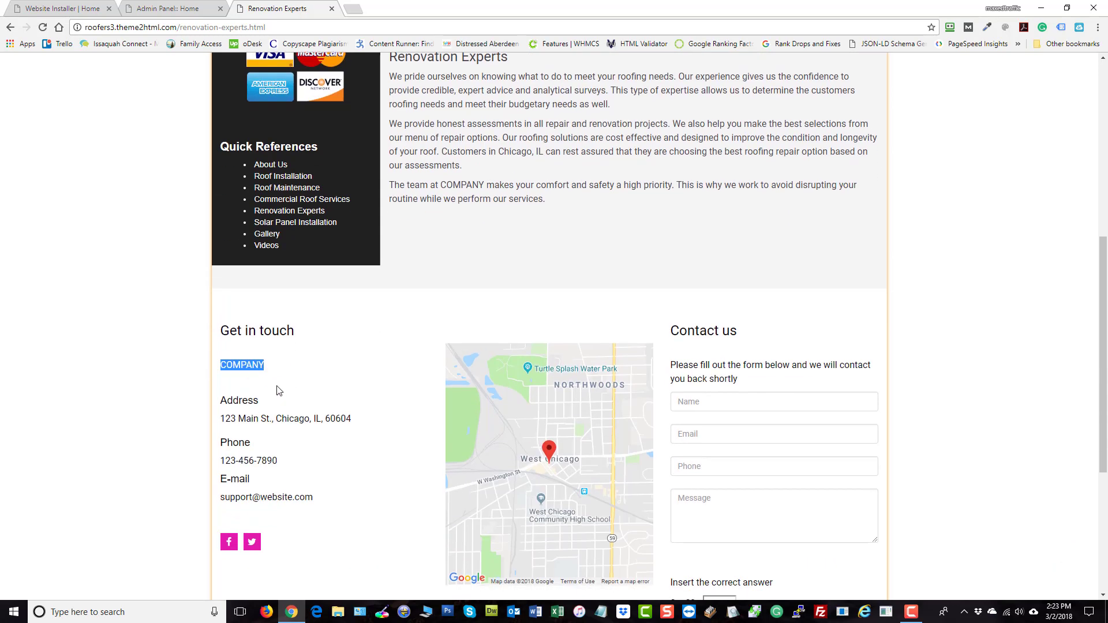
click(262, 419)
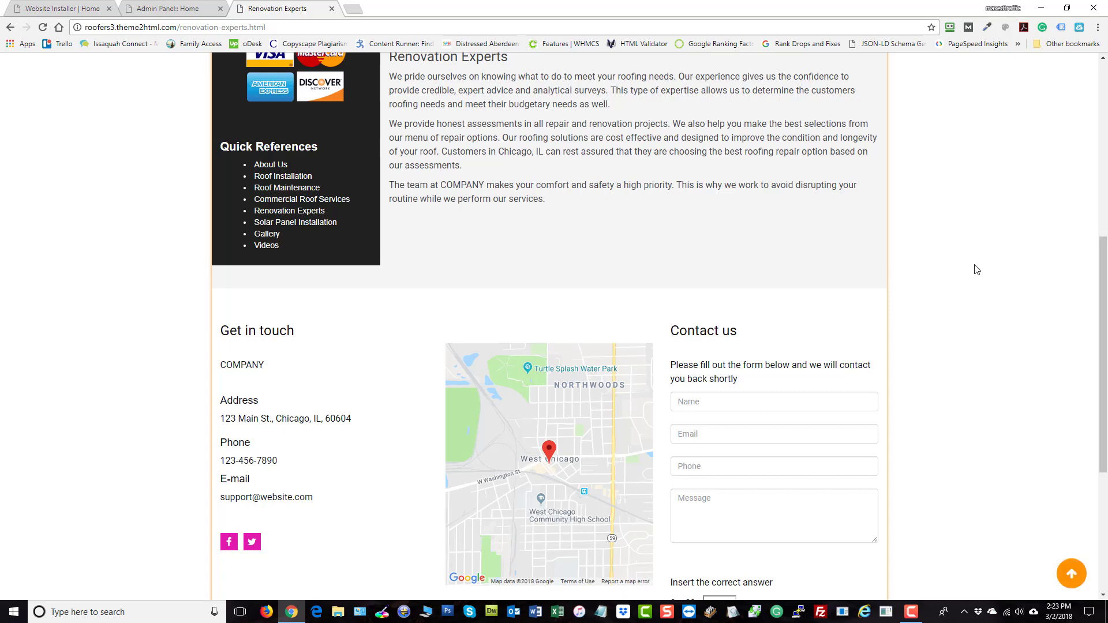
scroll(976, 269, up, 7)
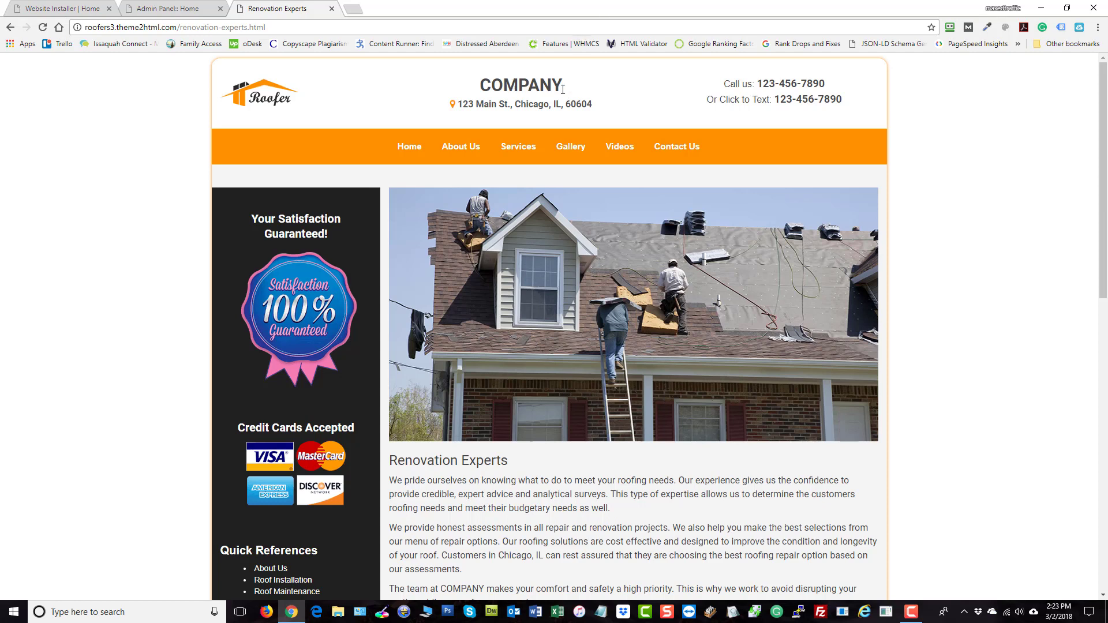
drag(552, 86, 497, 85)
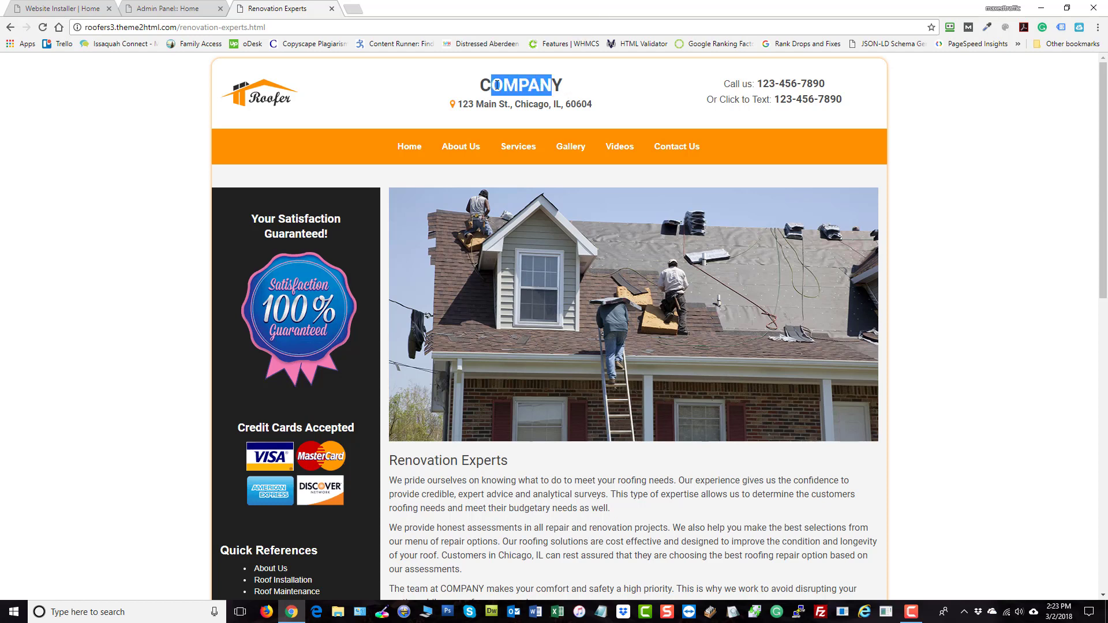
Open the Global Variables table from the admin dashboard and scroll through its 12 tokens
click(174, 10)
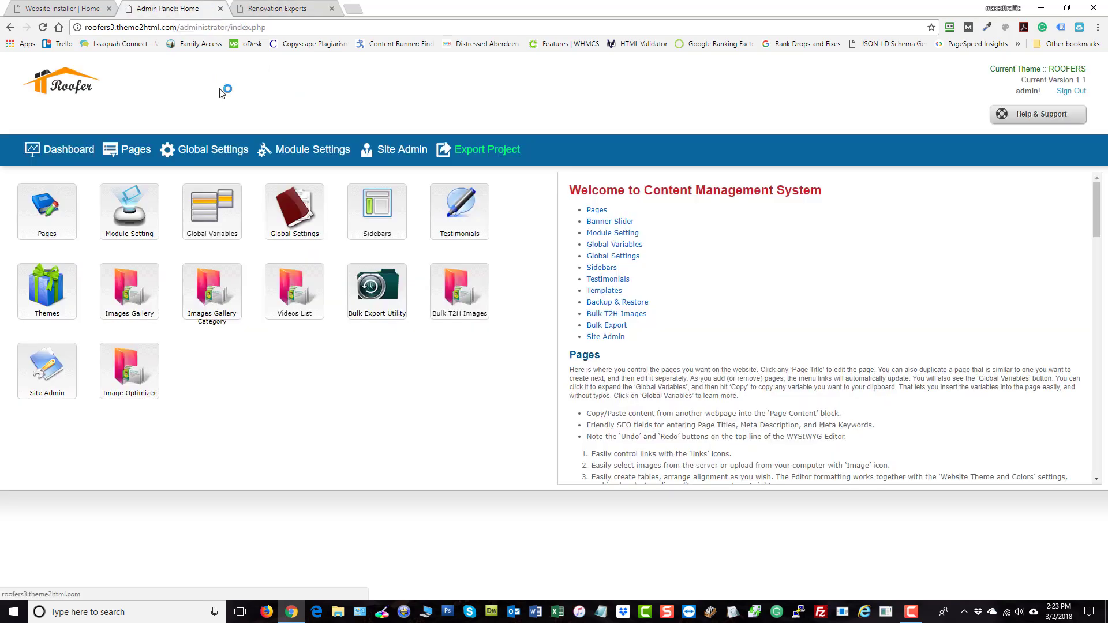
click(214, 209)
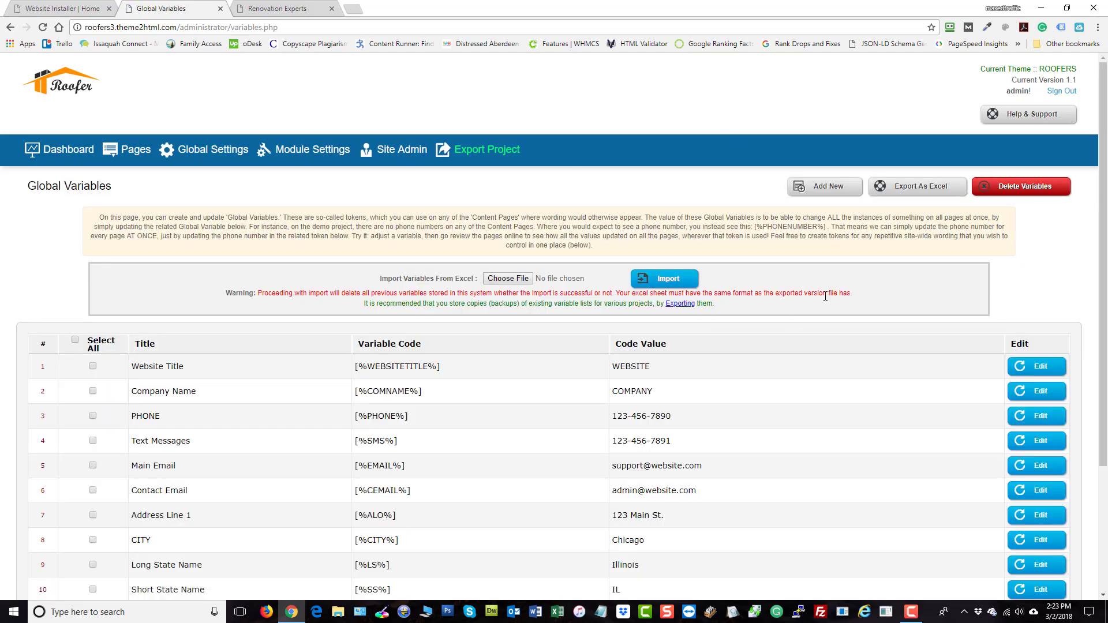
scroll(721, 202, down, 3)
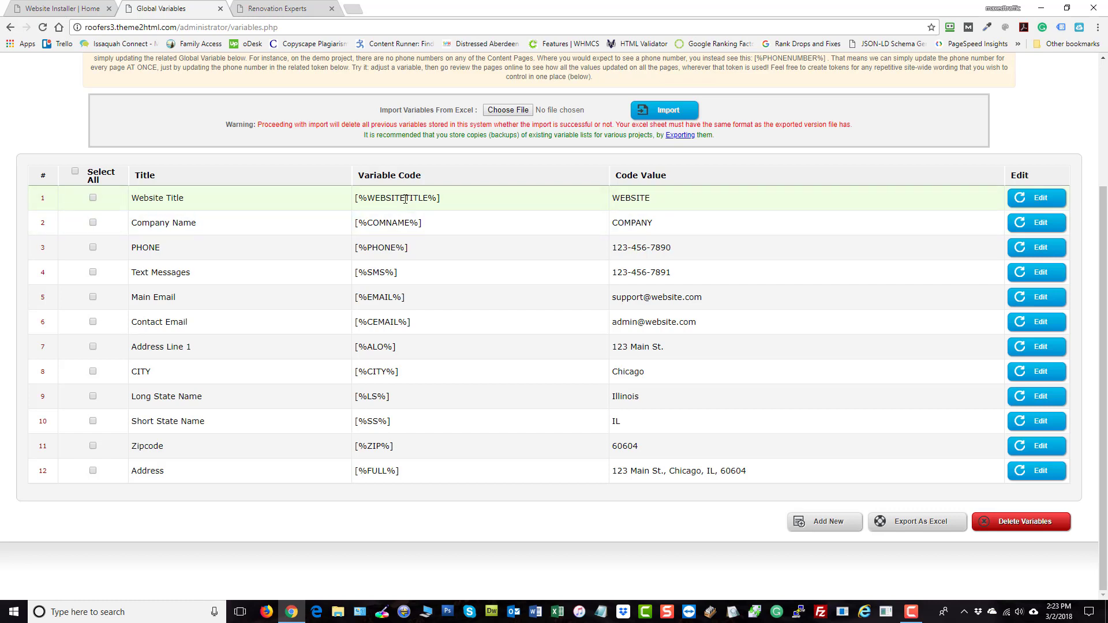
scroll(418, 233, up, 2)
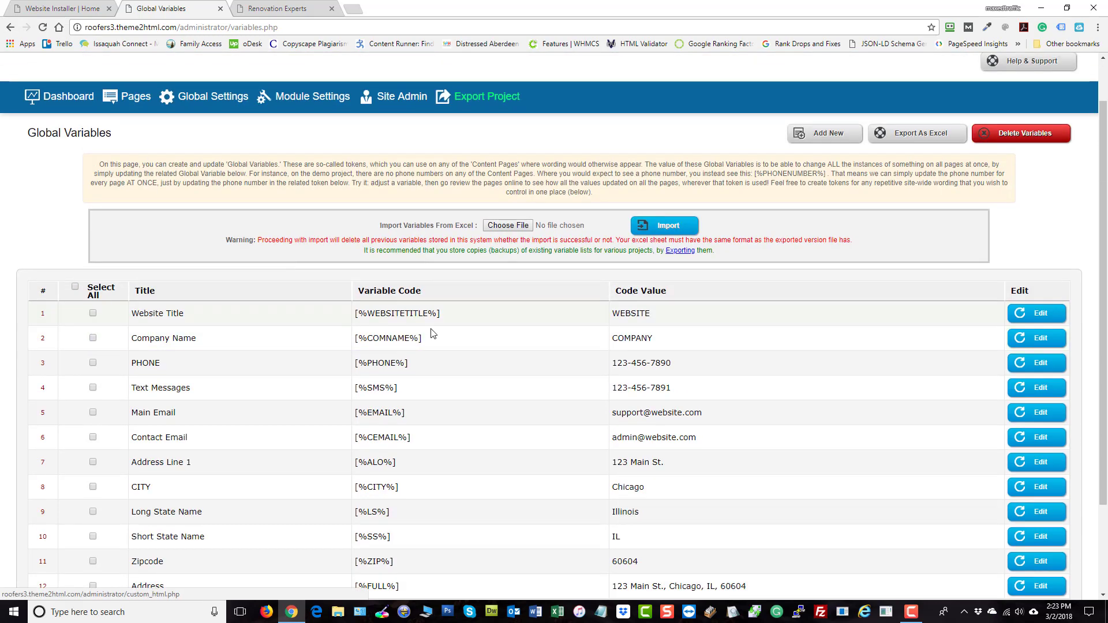
scroll(433, 329, down, 2)
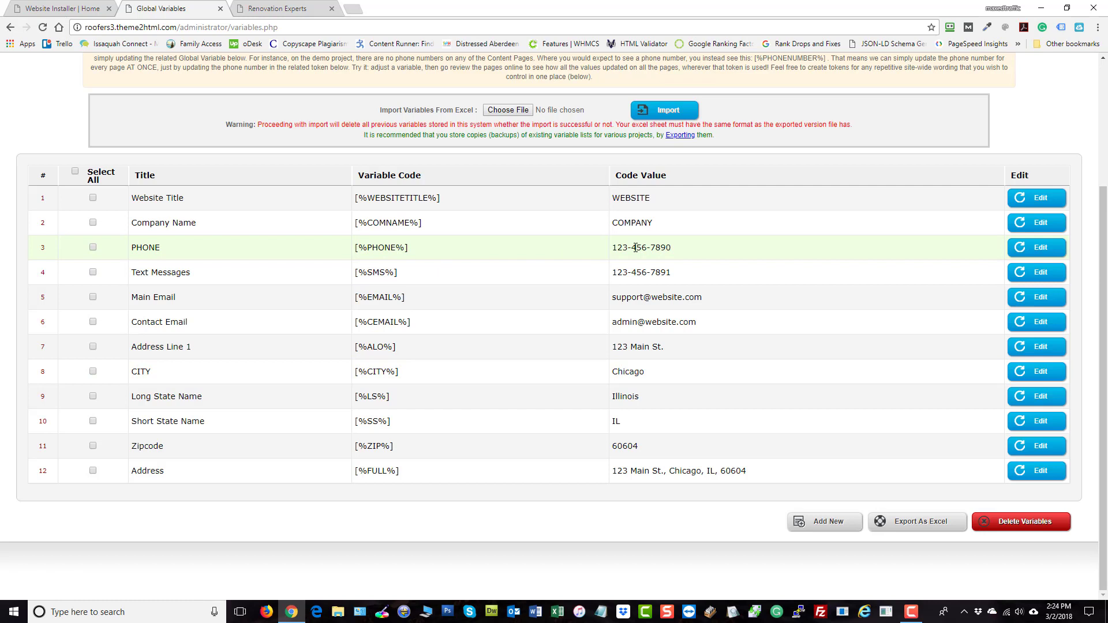
click(1027, 248)
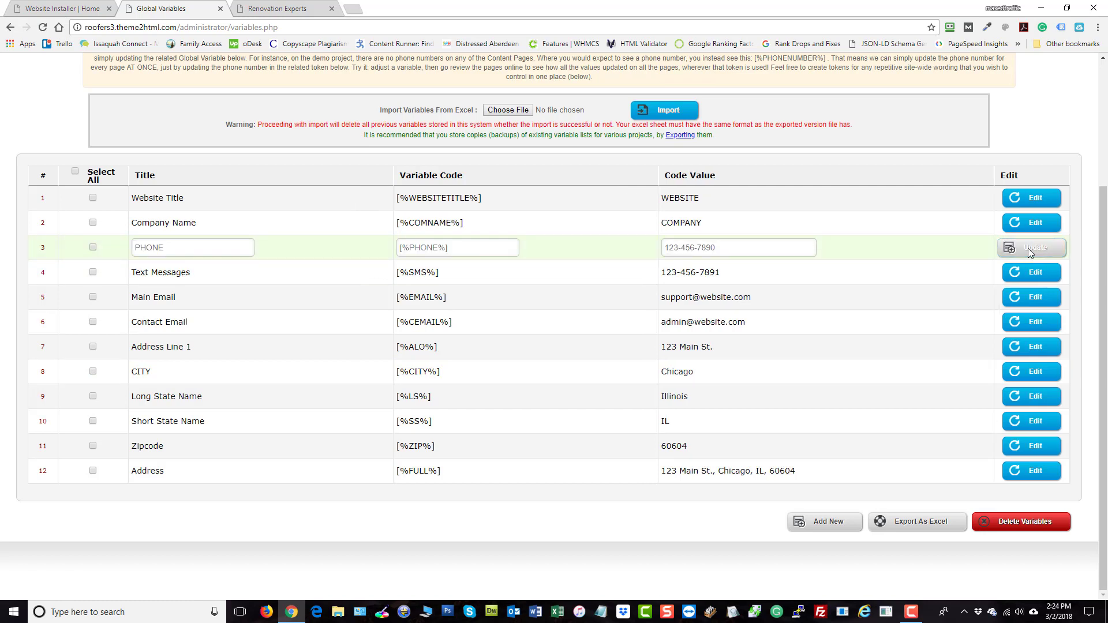
drag(719, 248, 661, 249)
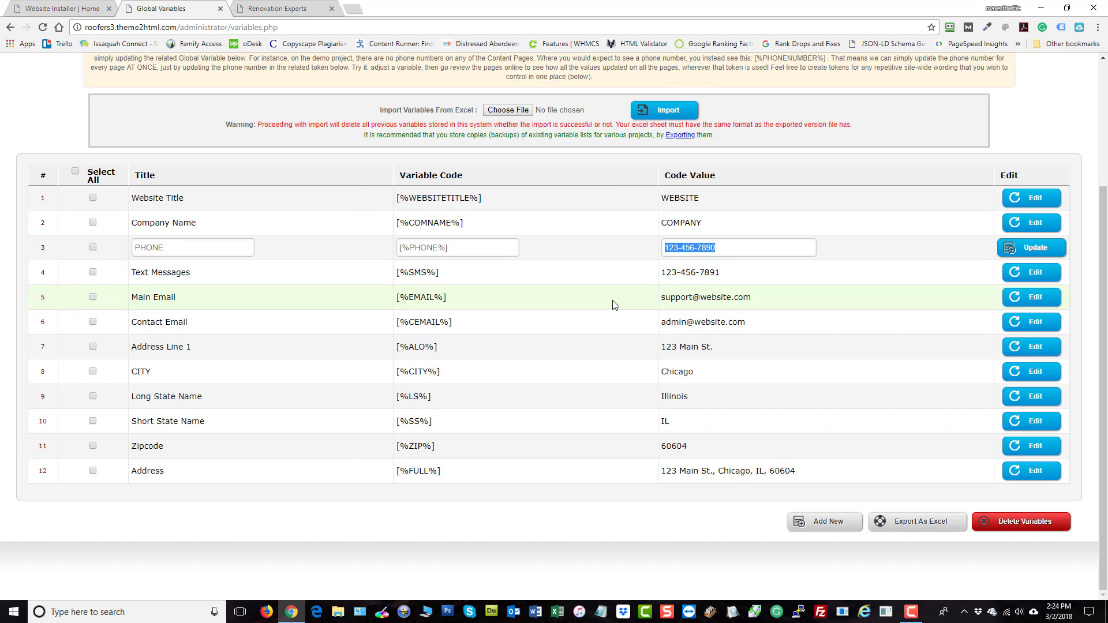
text(987-654-3210)
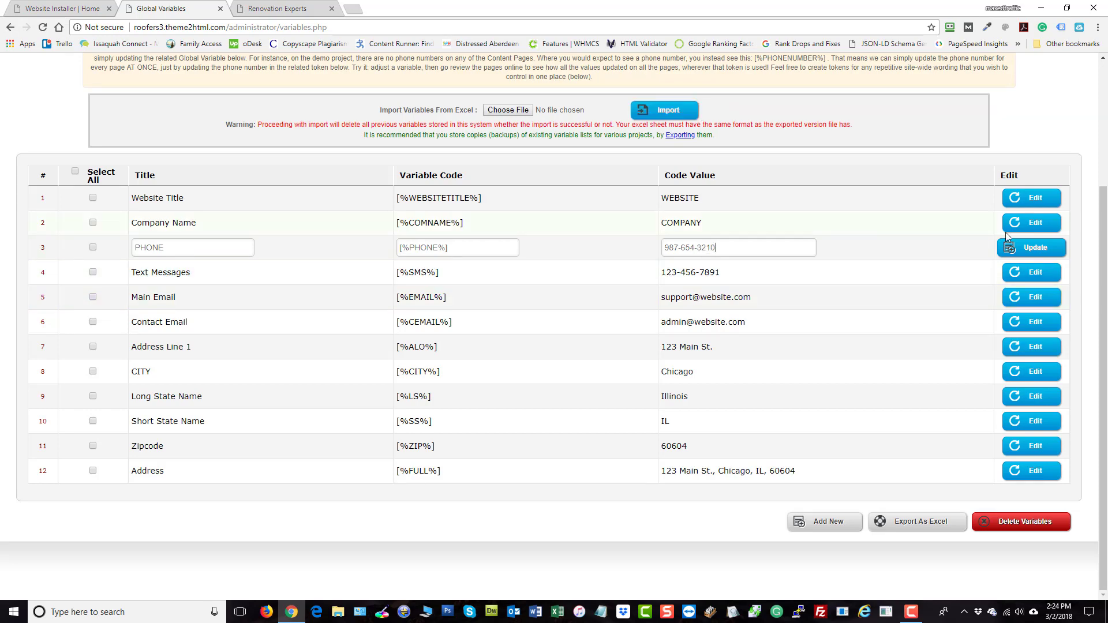
click(1034, 251)
Set Company Name to Bennett Roofing and Website Title to bennettroofing.com
click(1038, 202)
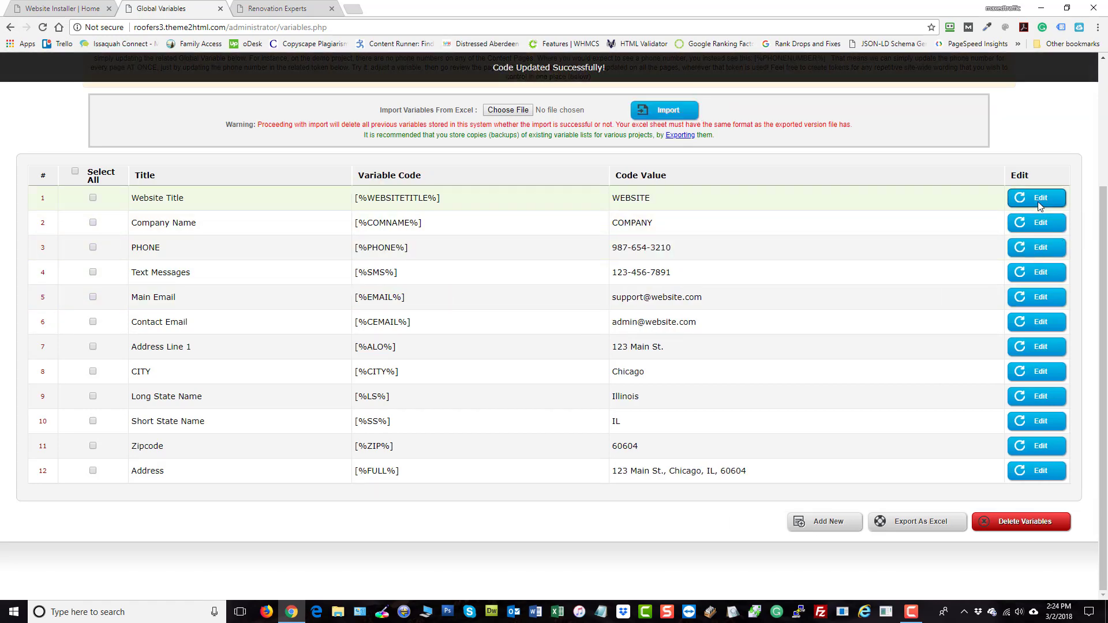
click(1033, 224)
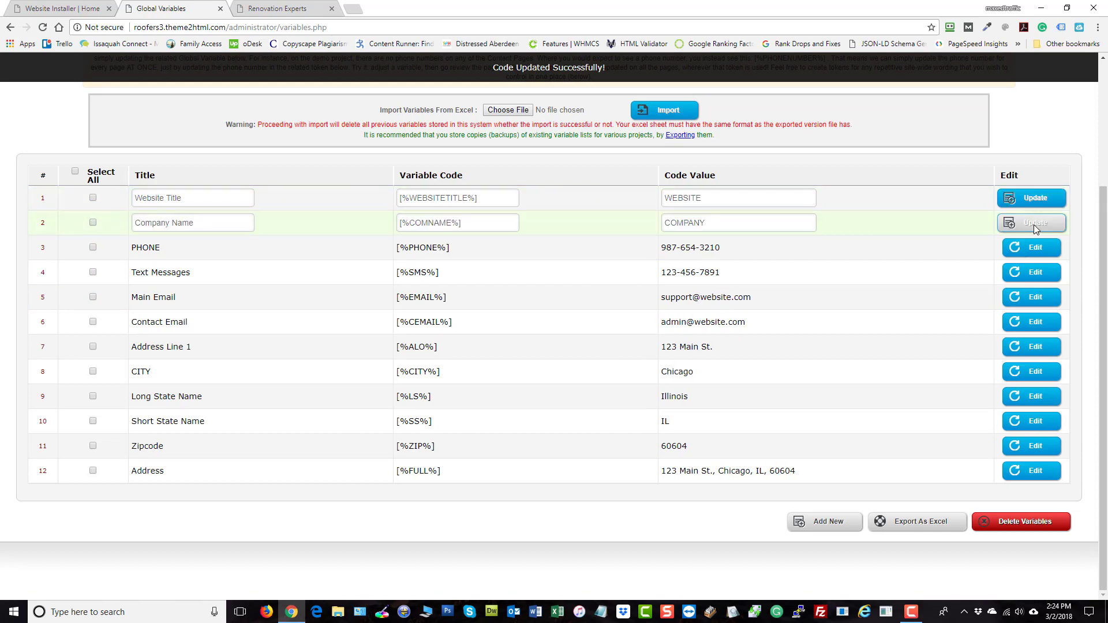
click(1032, 299)
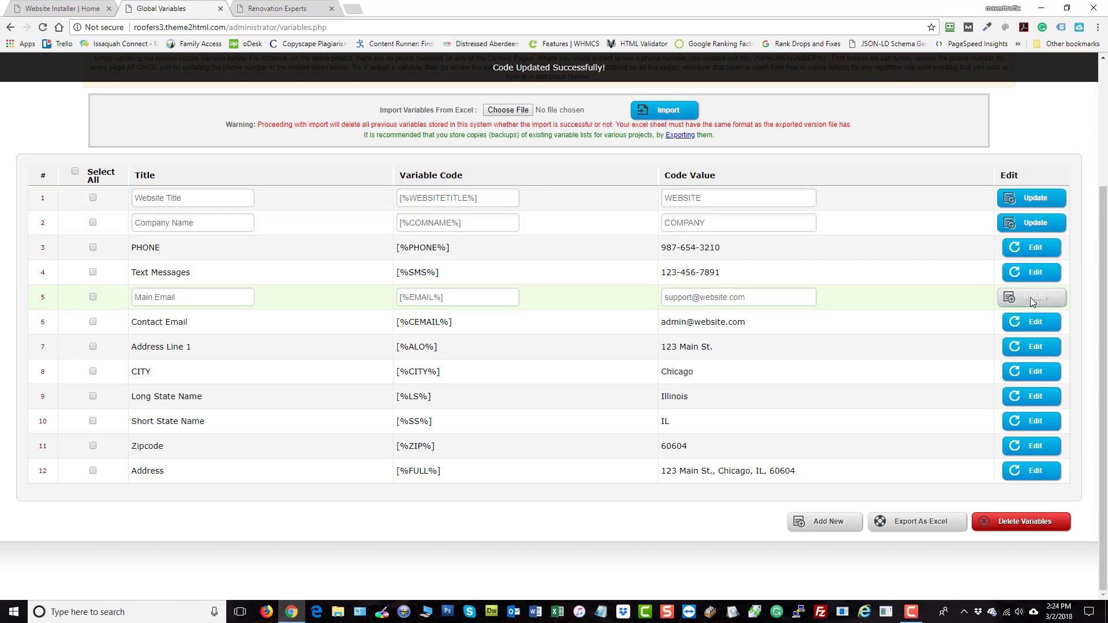
drag(727, 197, 574, 215)
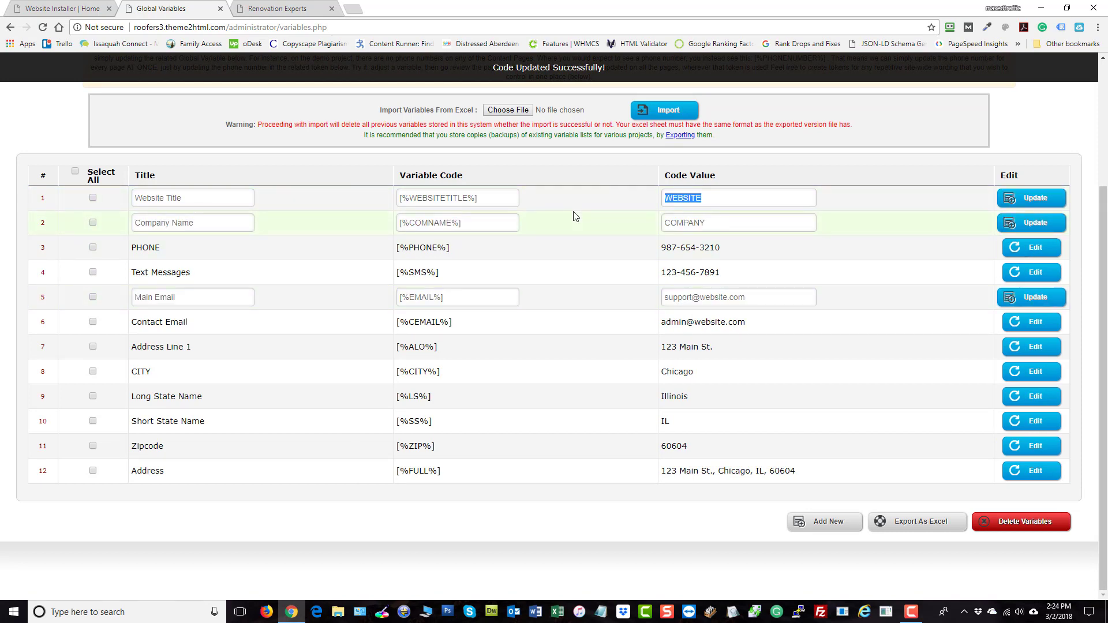
text(Bennett Roofing)
key(ctrl+a)
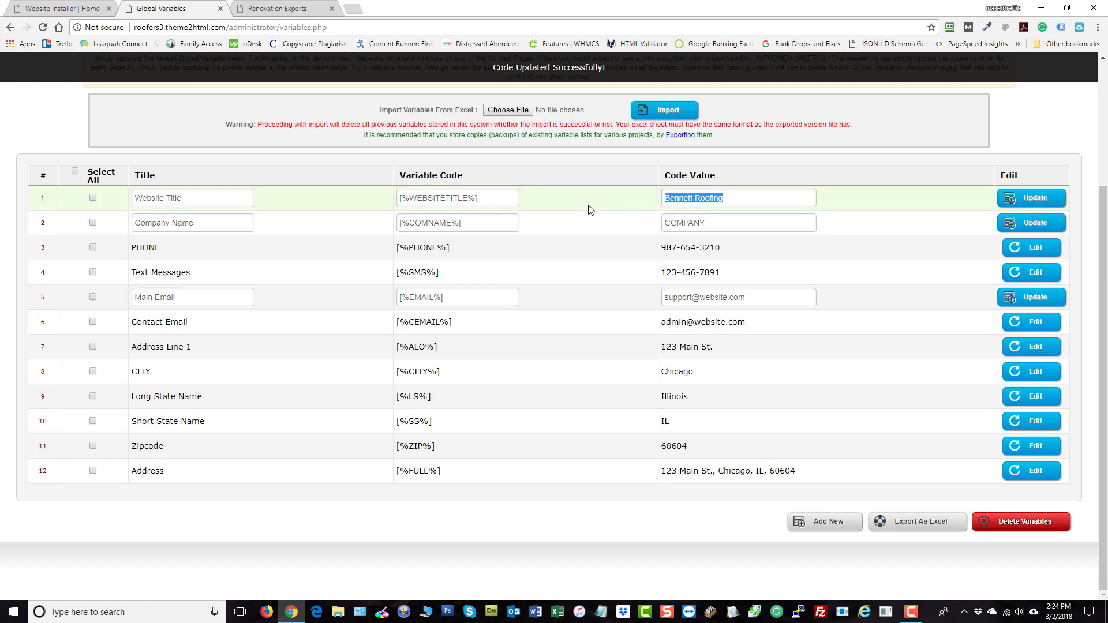
key(ctrl+x)
double_click(708, 224)
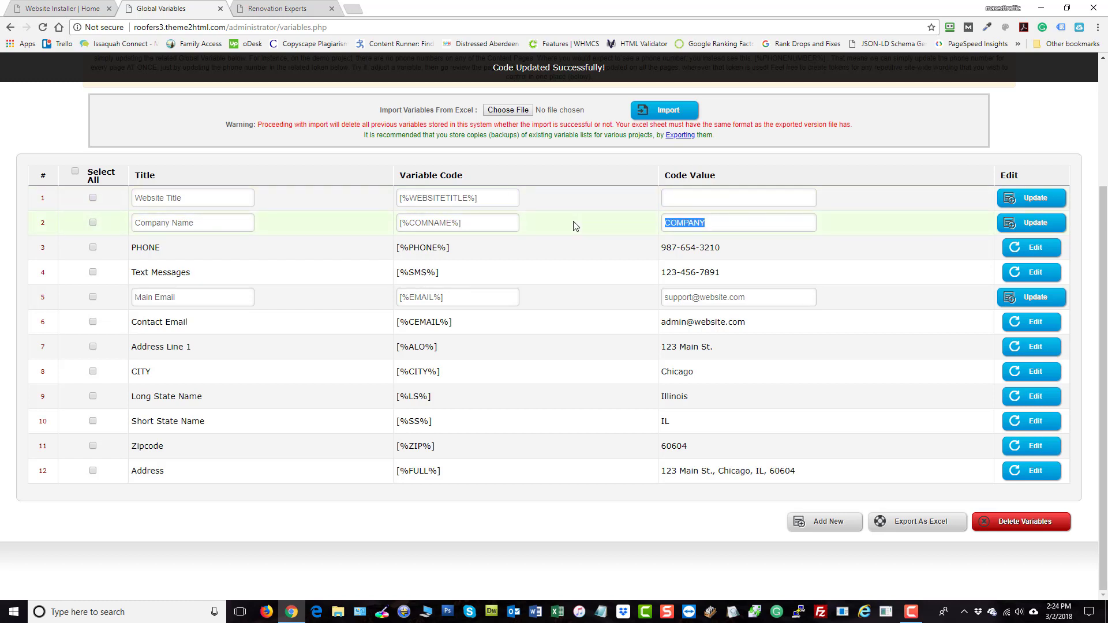
key(ctrl+v)
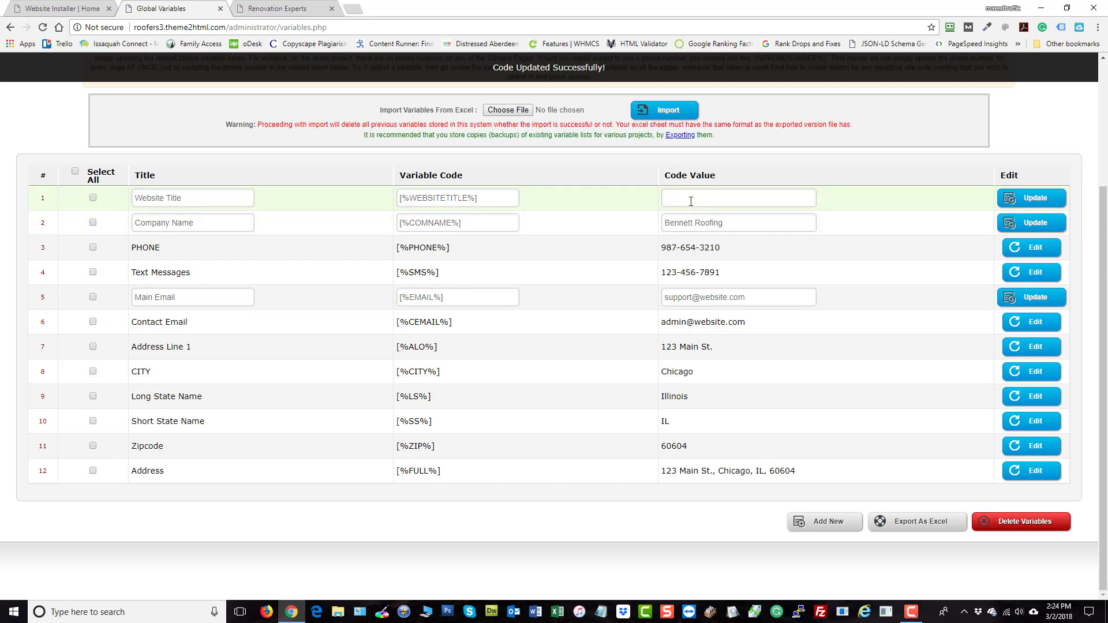
click(691, 201)
text(bennettroofing.com)
drag(767, 297, 623, 354)
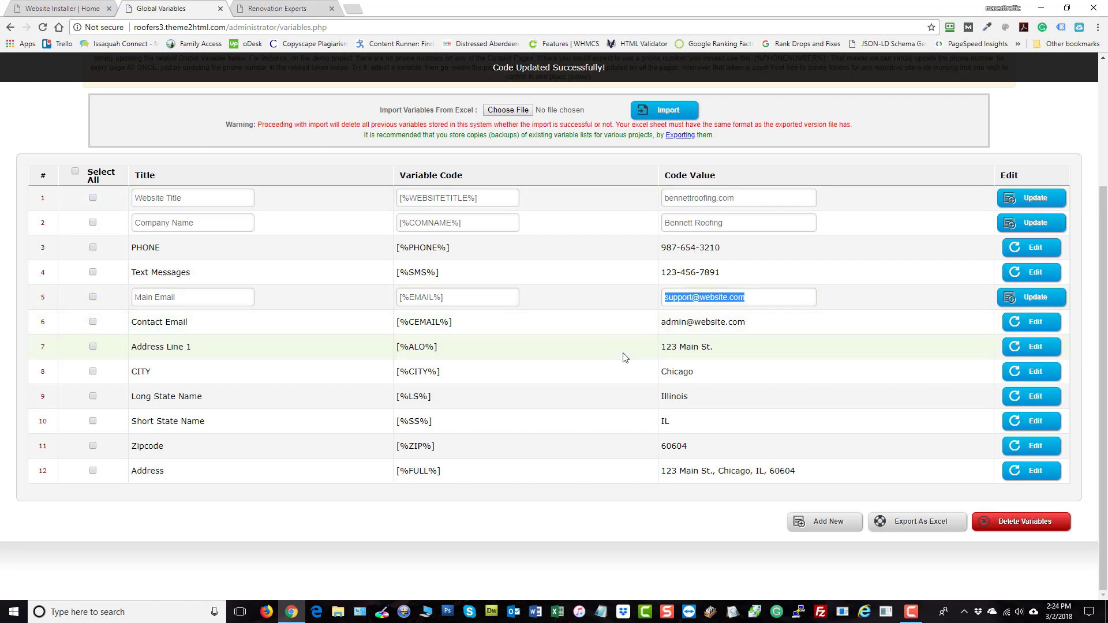
double_click(704, 296)
text(be)
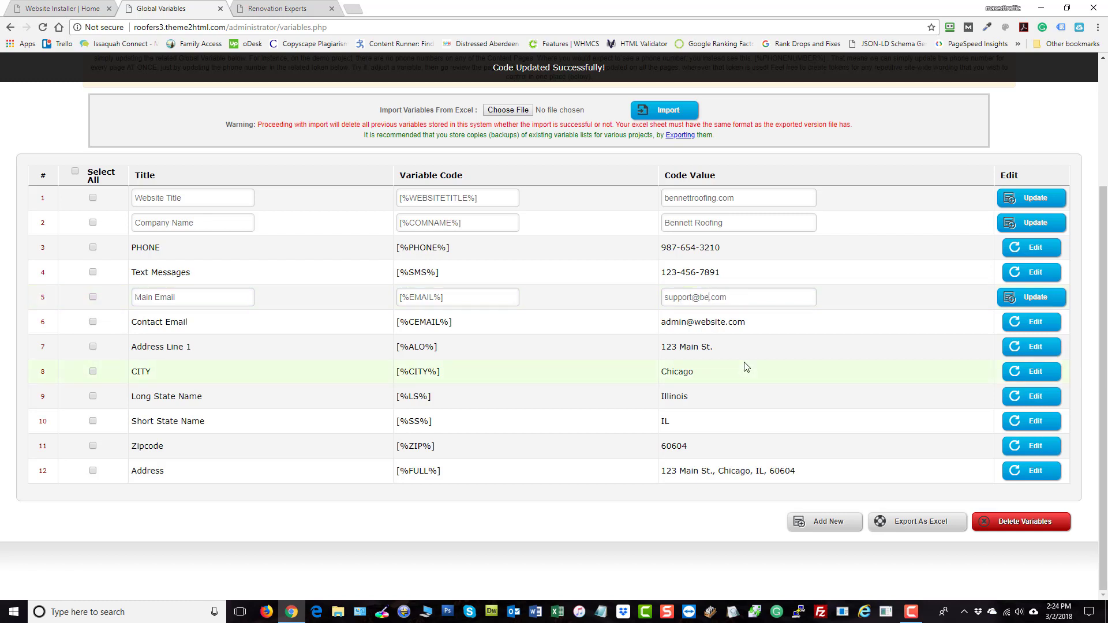
text(nnettroofing)
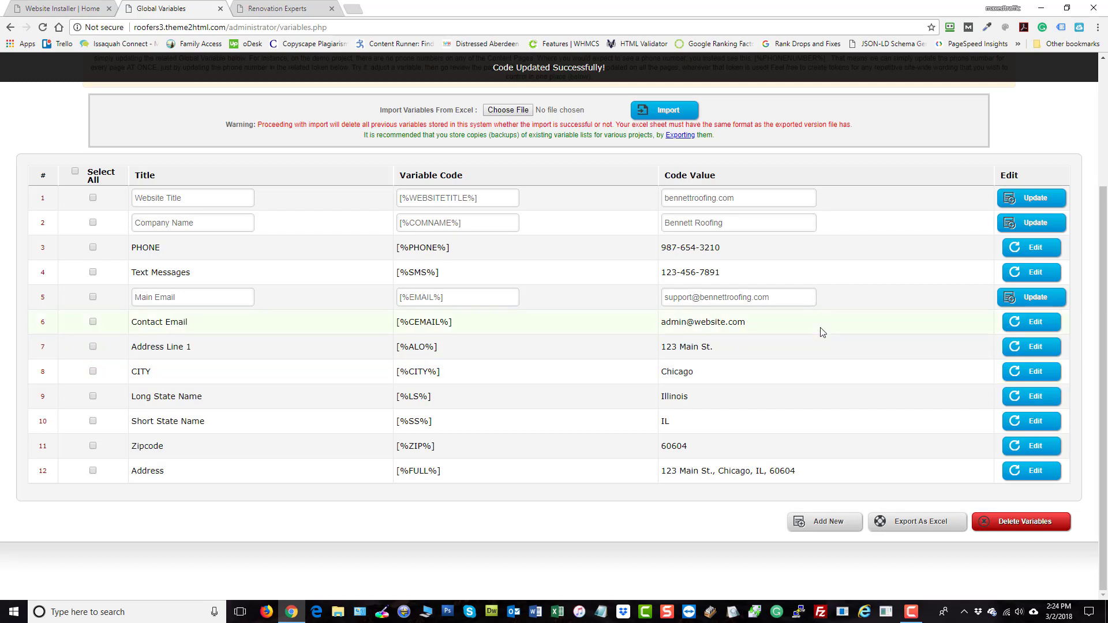
click(1046, 298)
click(1040, 224)
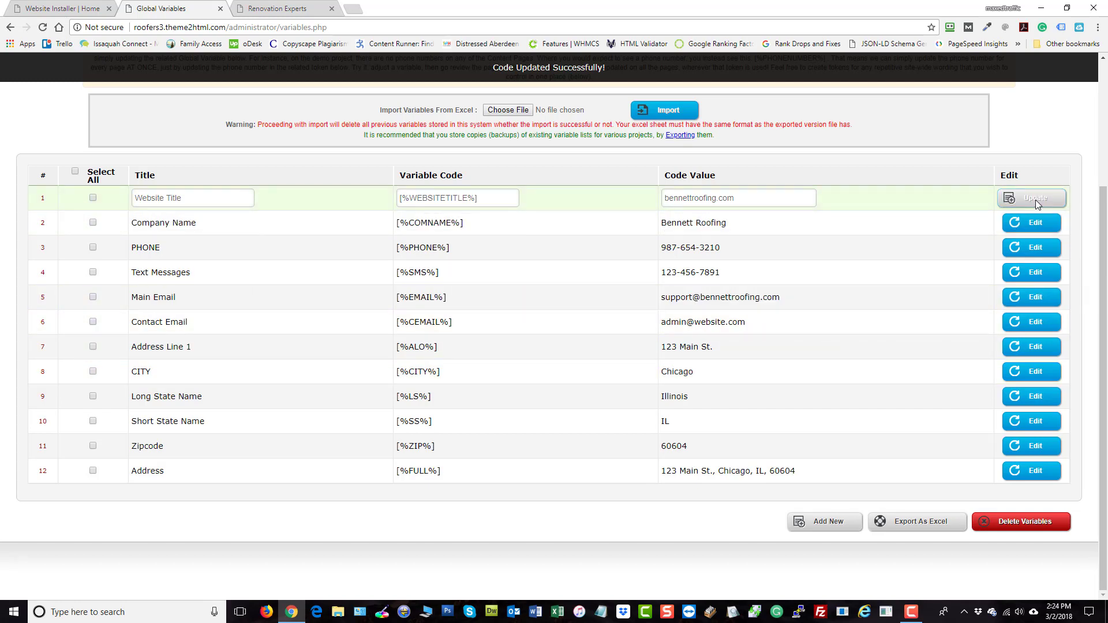
click(1035, 198)
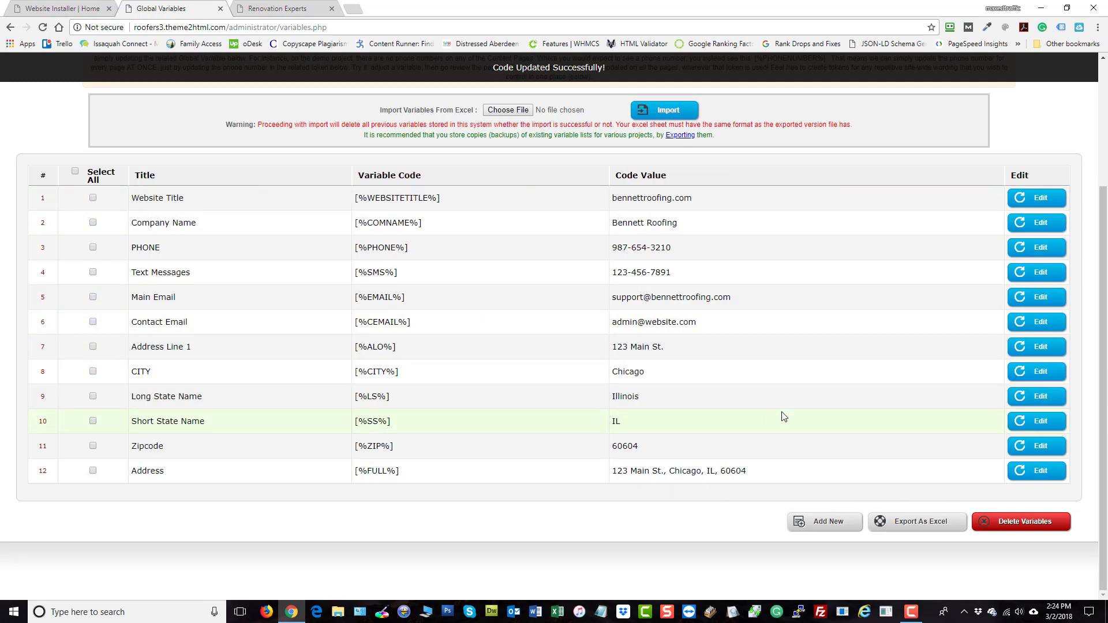
Replace Address Line 1's 123 Main St. with 234 Miami Dr. Suite #102 and save
click(1031, 348)
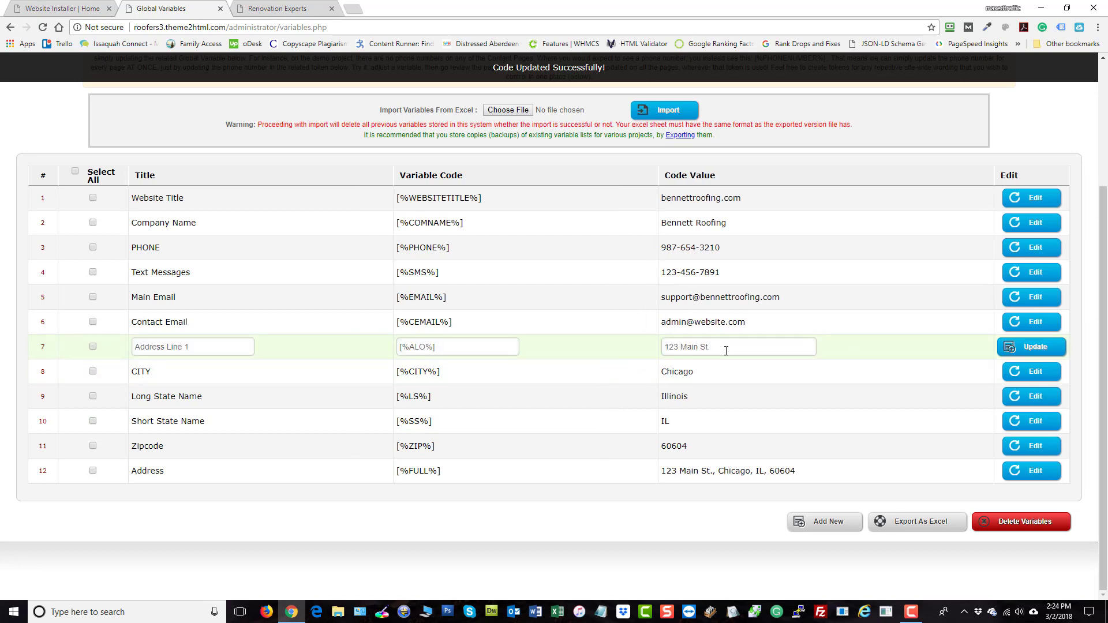
drag(726, 351, 625, 385)
text(234)
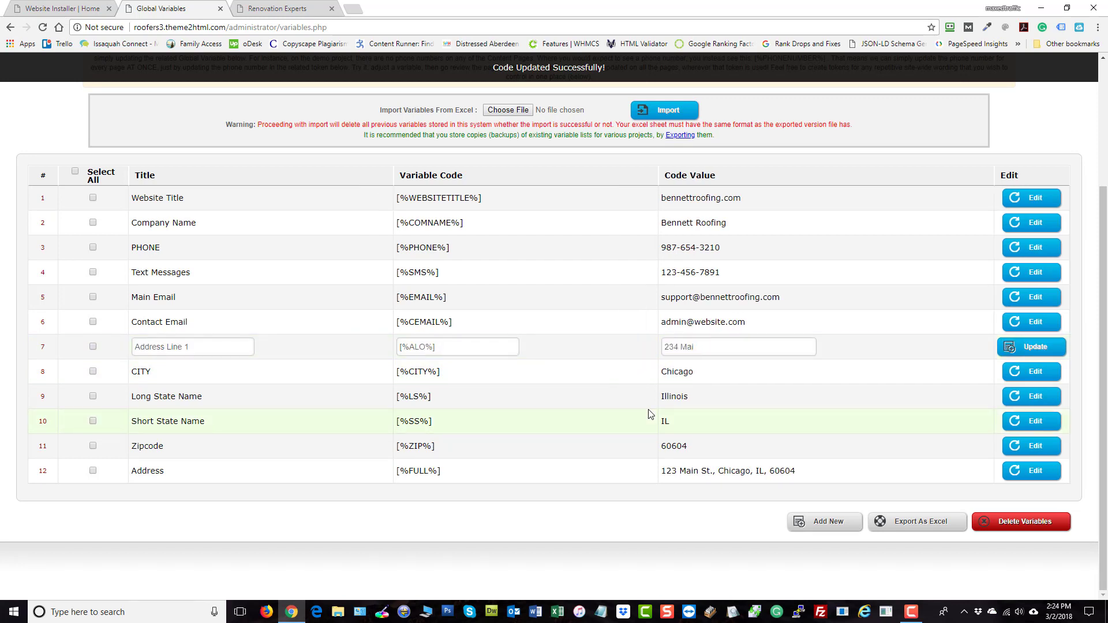
text( Miami Dr.)
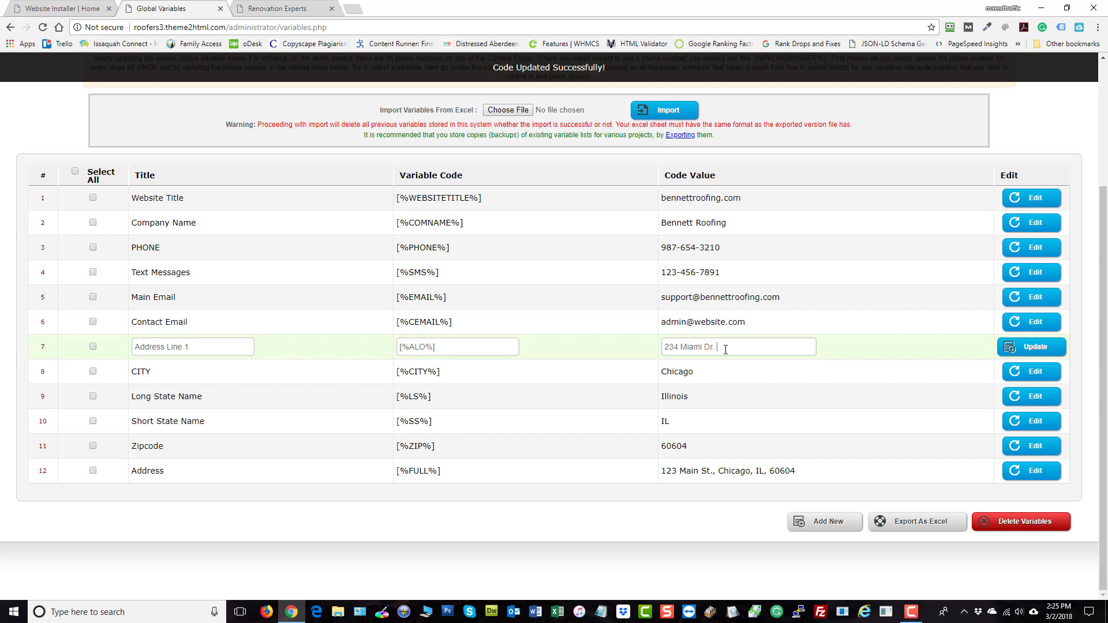
text(Suite #102)
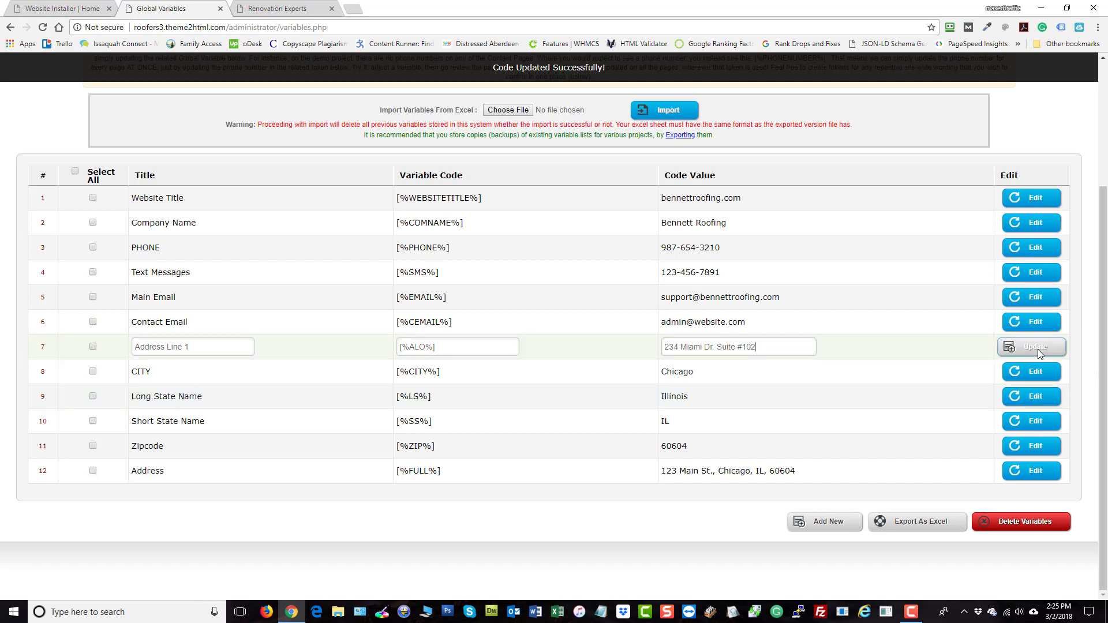
click(1037, 348)
click(1032, 372)
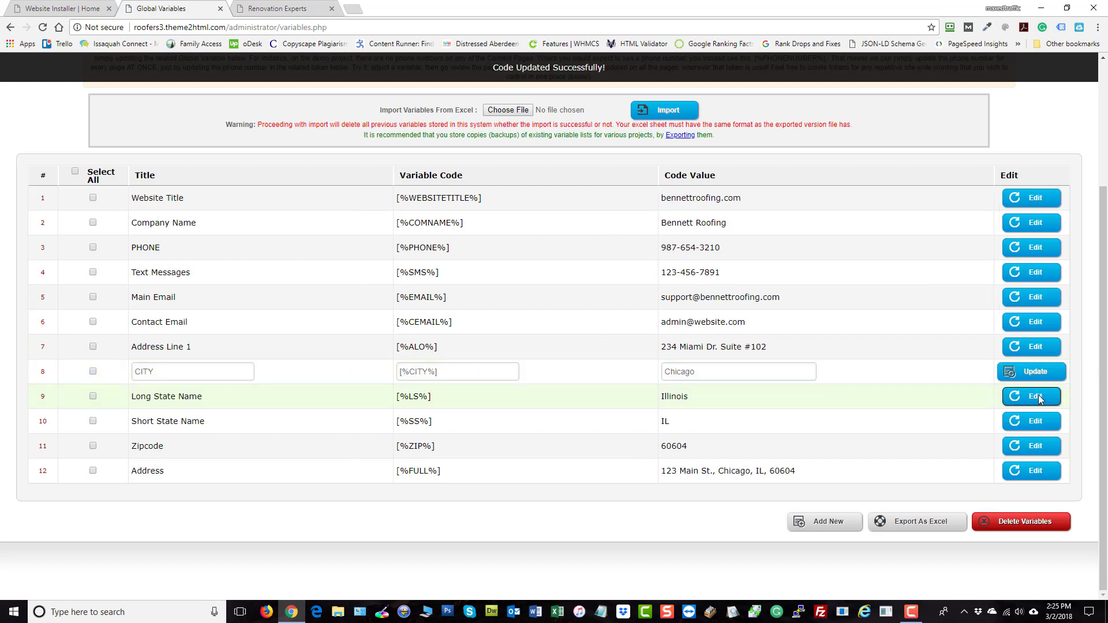
Change the city from Chicago to Seattle and Long State Name from Illinois to Washington
click(1038, 396)
click(1036, 421)
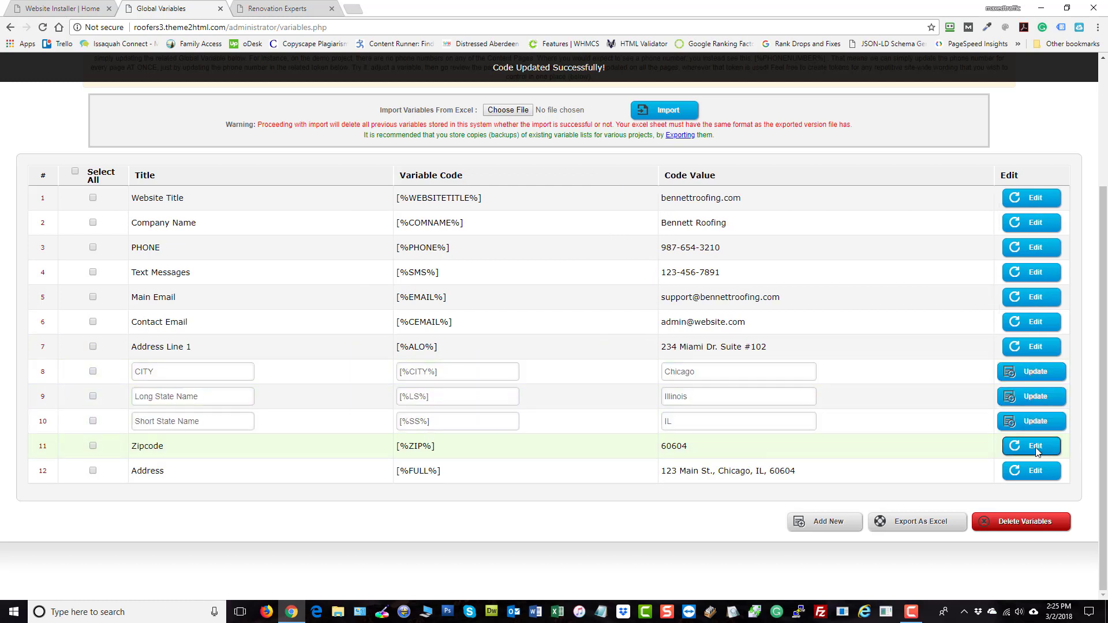
click(1036, 450)
double_click(679, 372)
text(S)
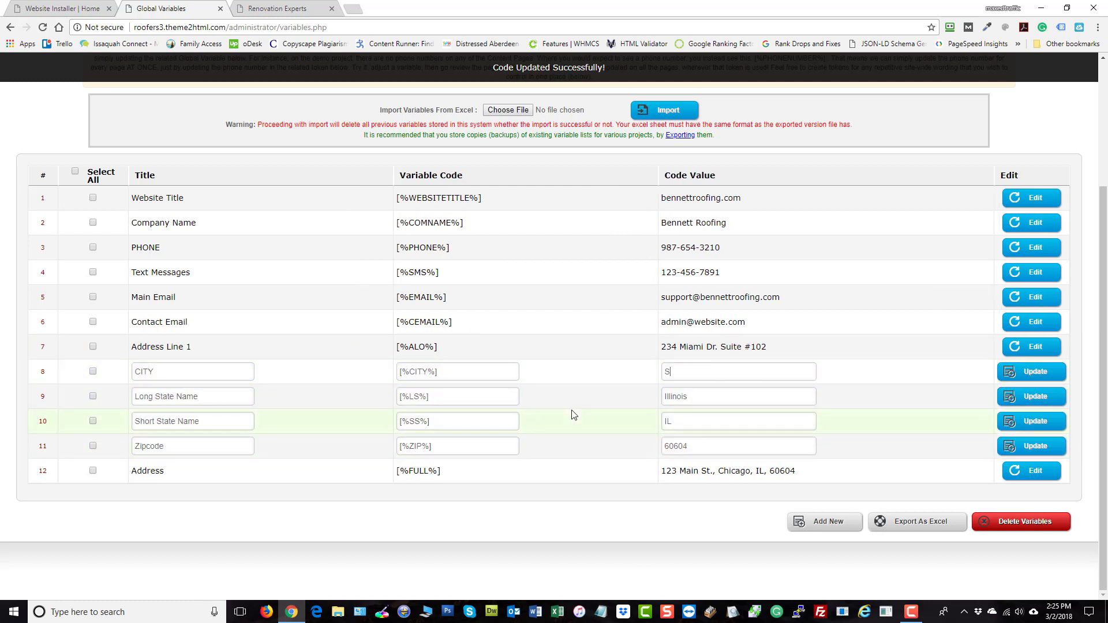
text(eattle)
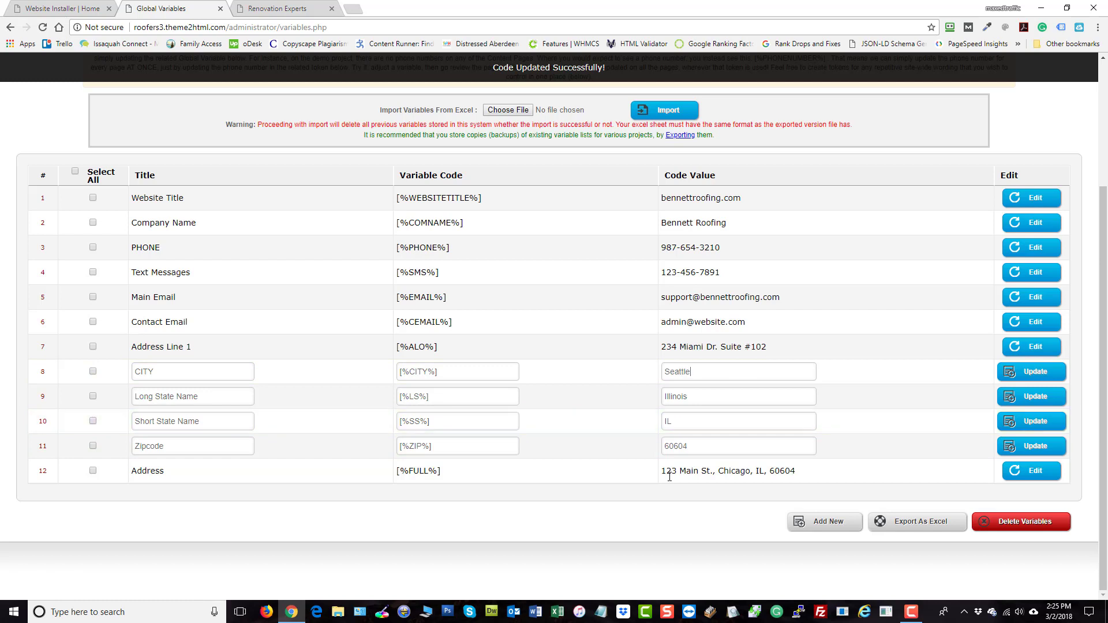
double_click(681, 397)
text(Washington)
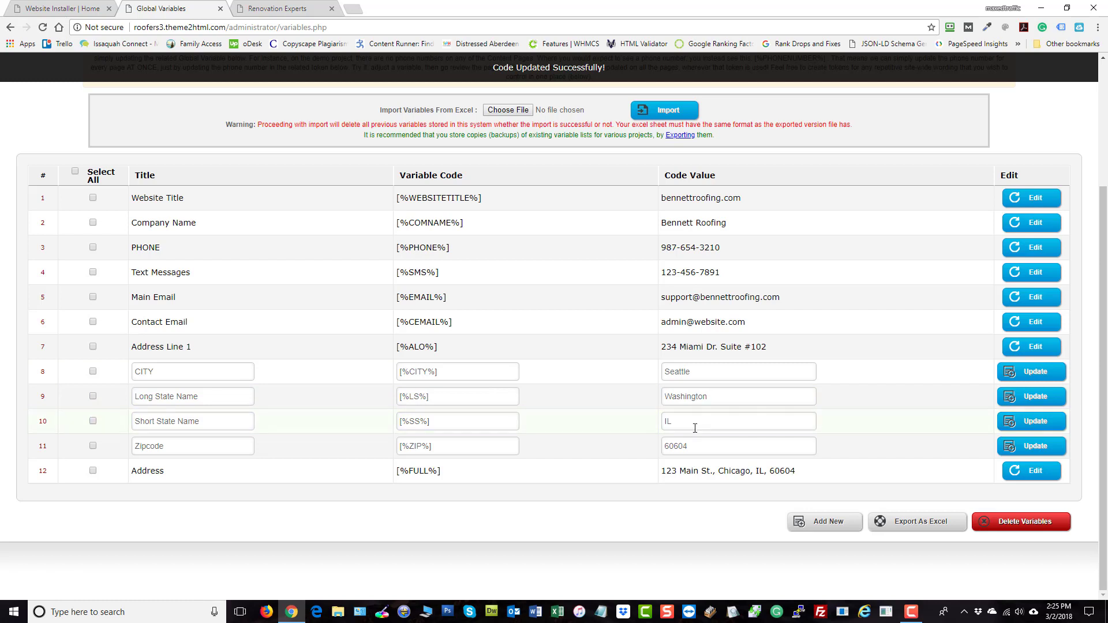
Set Short State Name to WA and Zipcode to 98029, then save the edited rows
double_click(695, 427)
text(WA)
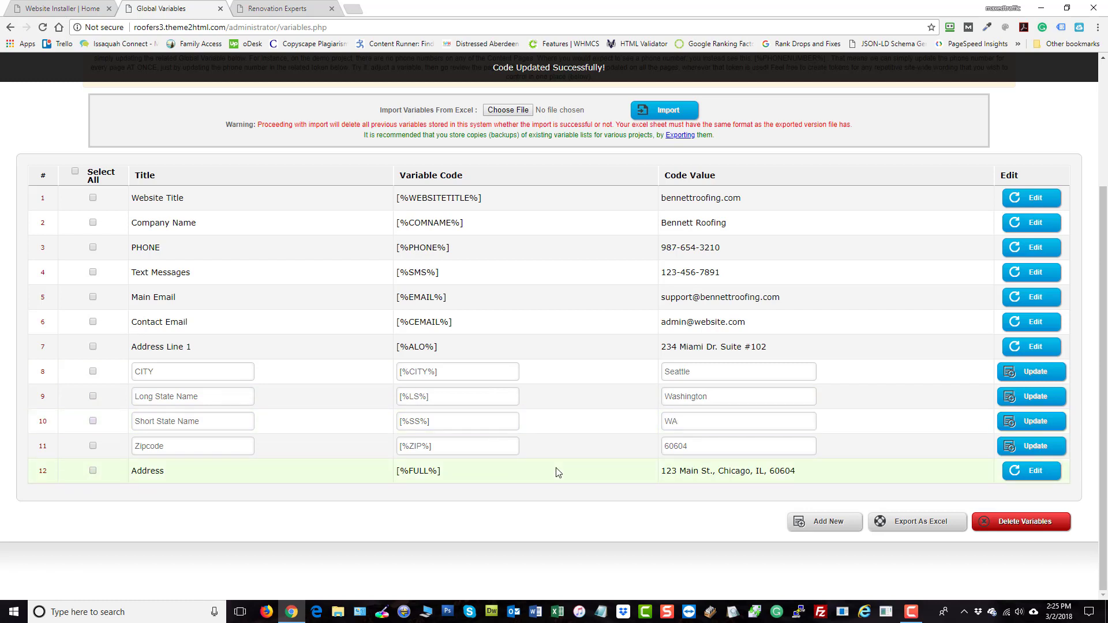
double_click(705, 446)
text(98)
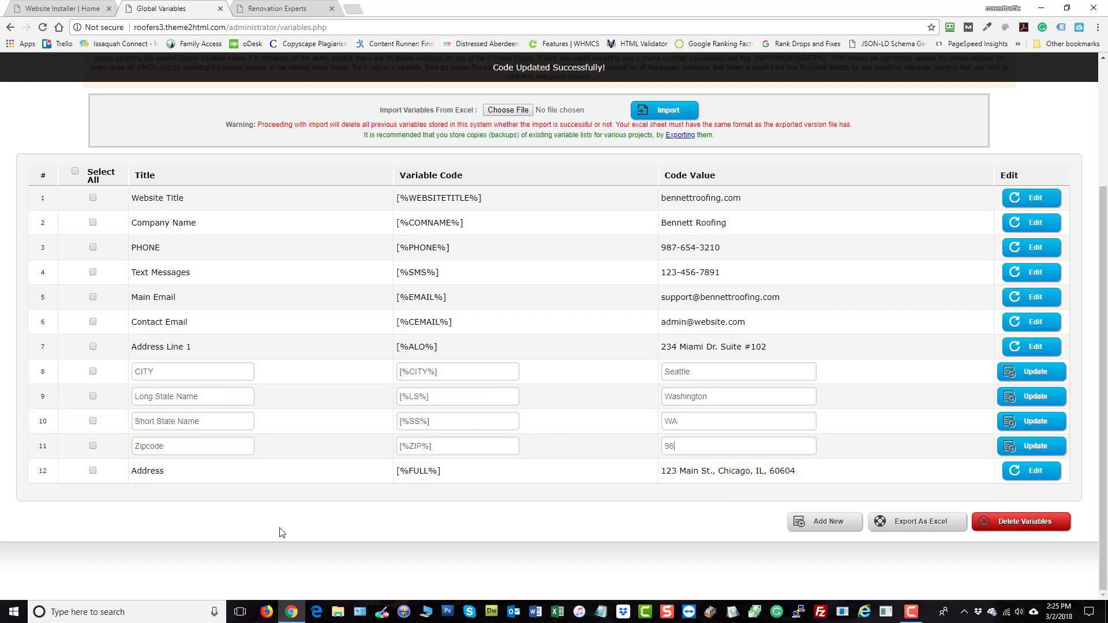
text(029)
click(1020, 445)
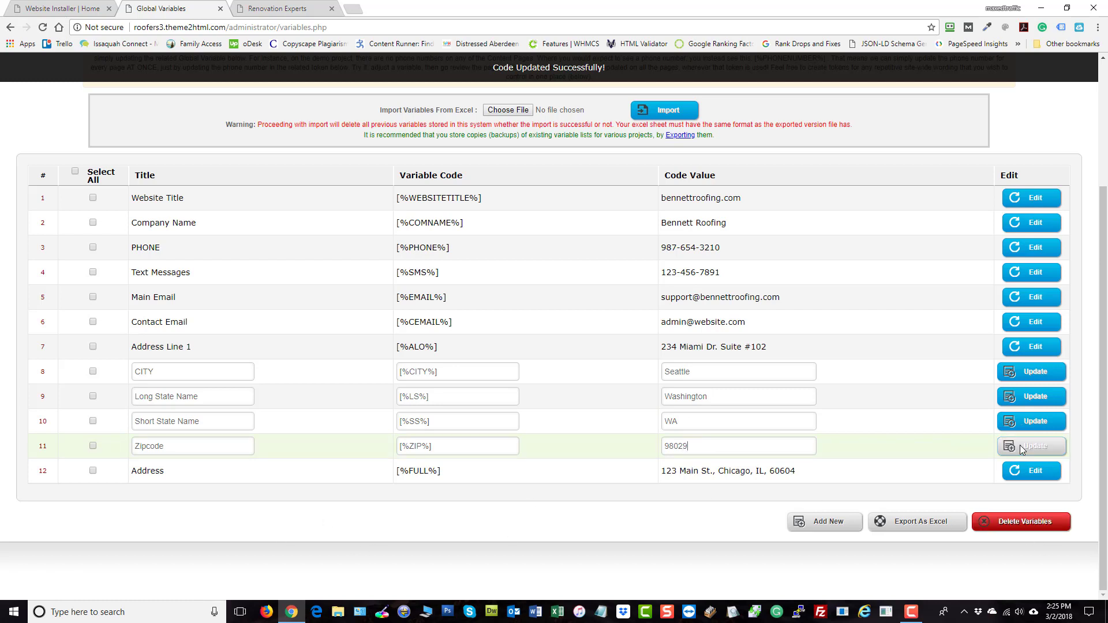
click(1026, 398)
click(1026, 375)
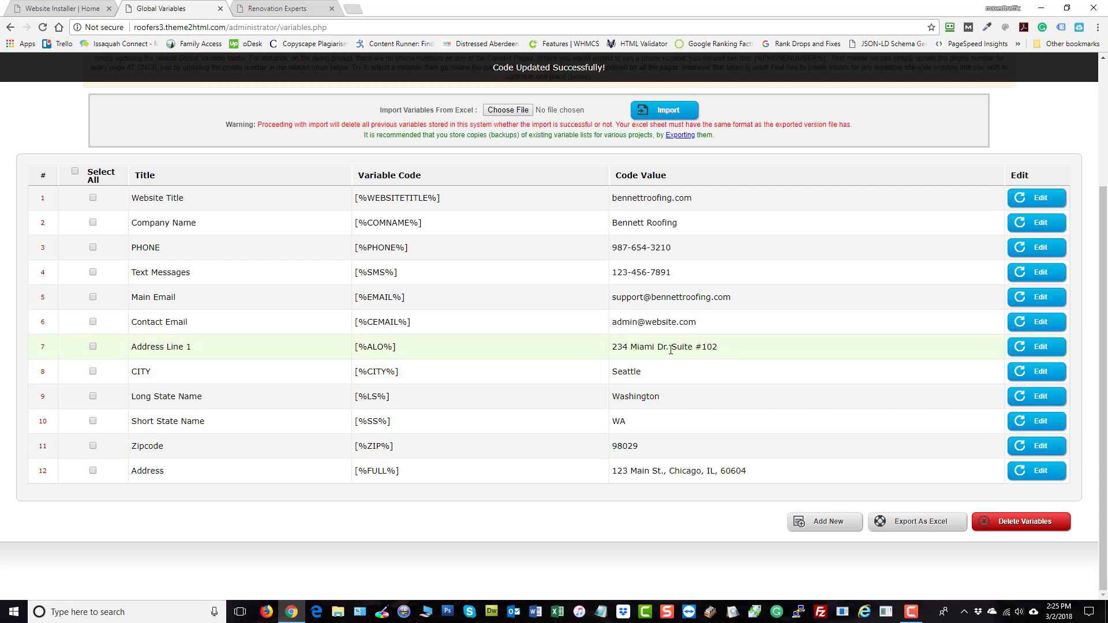
drag(720, 347, 611, 347)
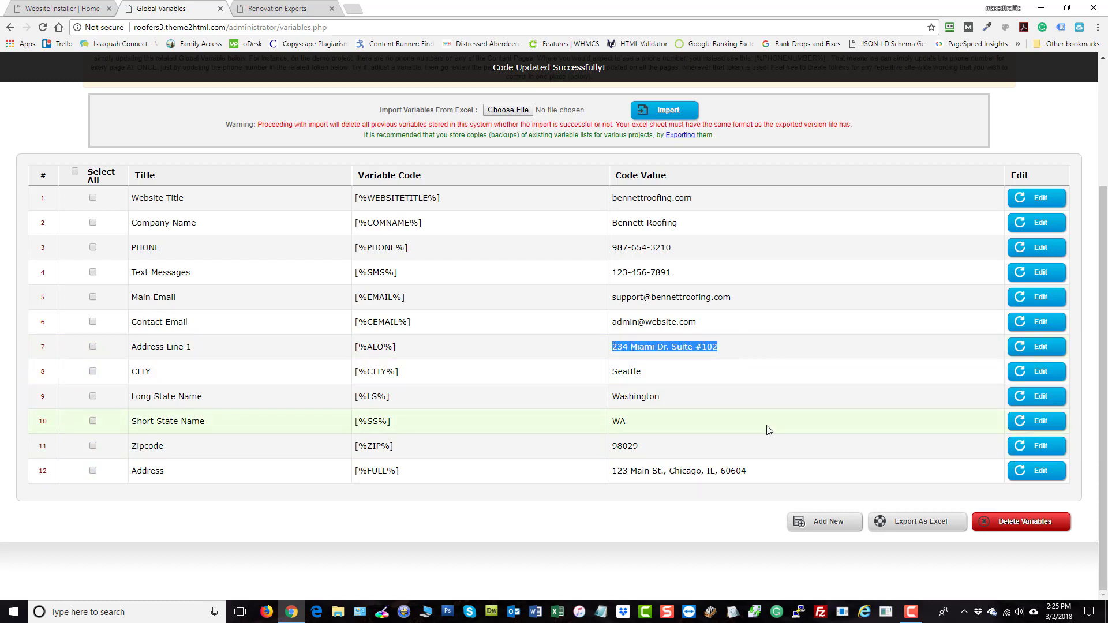
click(1035, 468)
drag(738, 470, 624, 470)
key(ctrl+v)
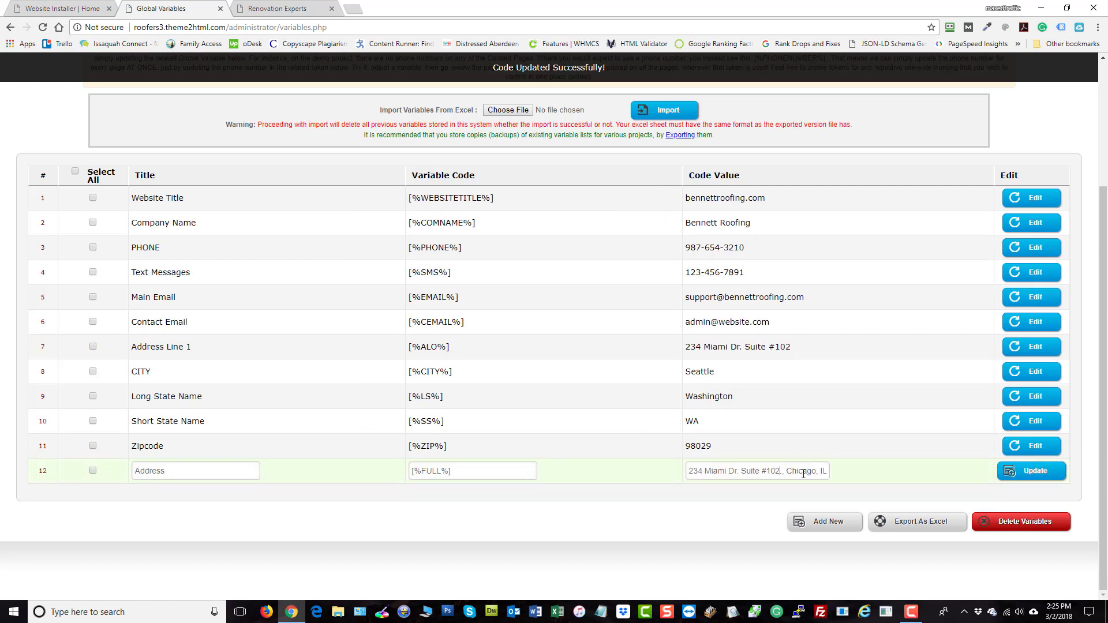
double_click(803, 472)
text(Seattle, W)
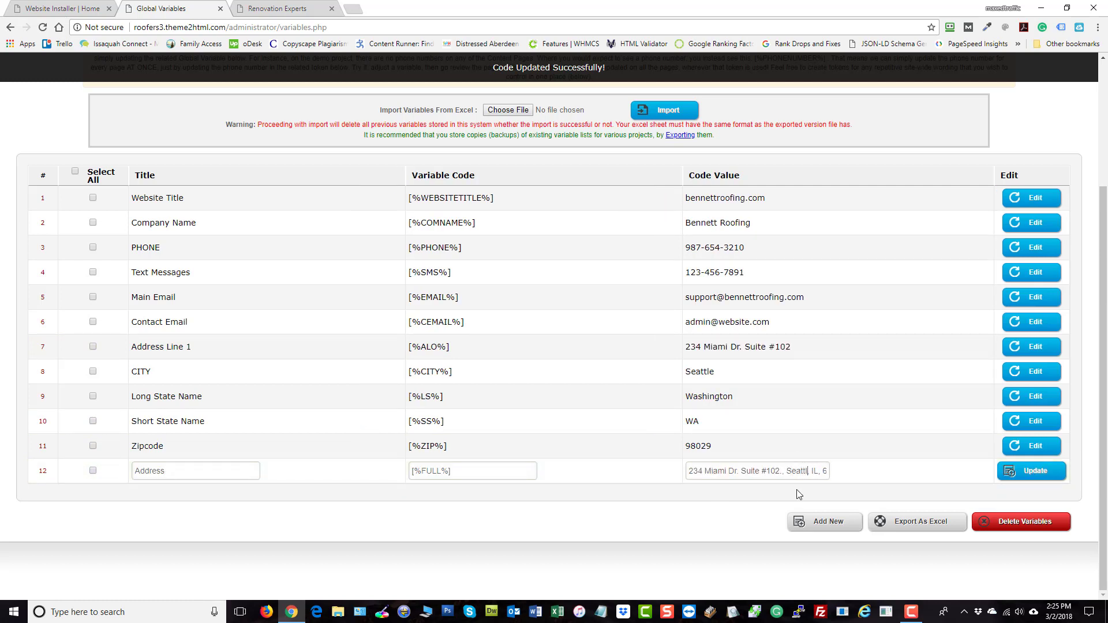
text(A)
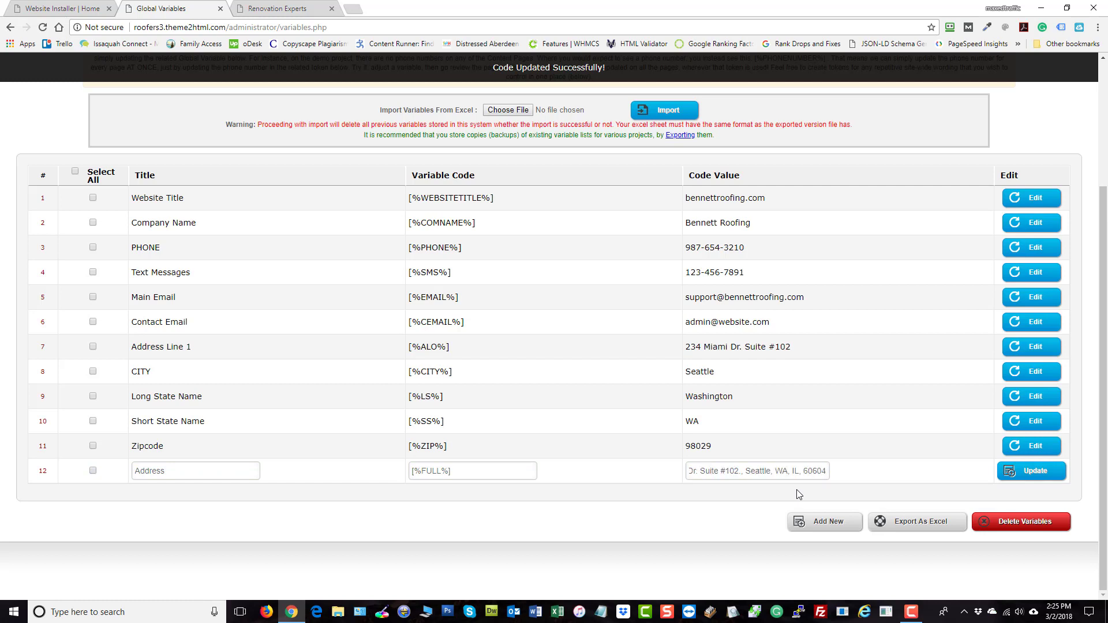
key(Delete)
key(Delete)
key(Delete)
key(Delete)
key(Delete)
key(Delete)
key(Delete)
key(Delete)
key(Delete)
key(Delete)
key(Delete)
key(BackSpace)
key(BackSpace)
key(BackSpace)
key(BackSpace)
key(BackSpace)
key(BackSpace)
key(BackSpace)
key(BackSpace)
key(BackSpace)
text(Issaquah, WA)
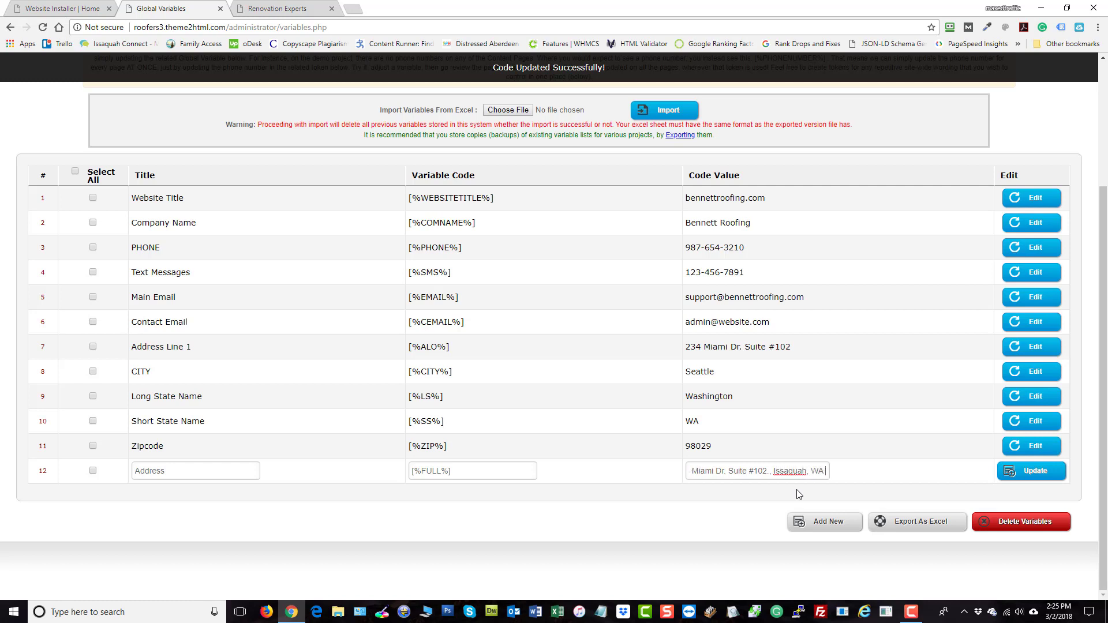
text( 98029)
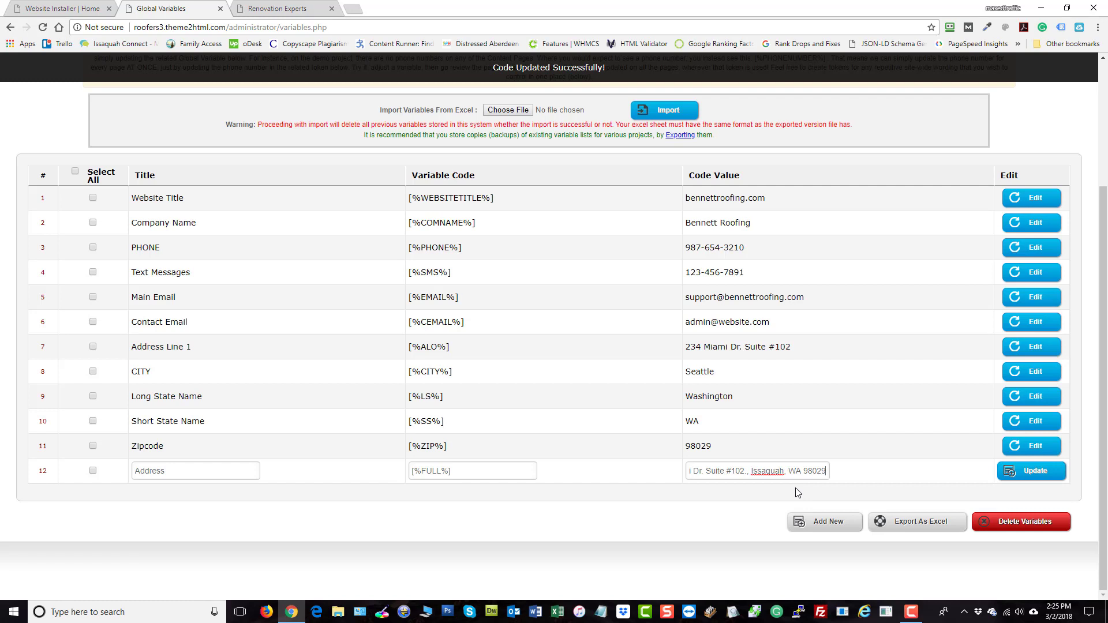
click(1035, 472)
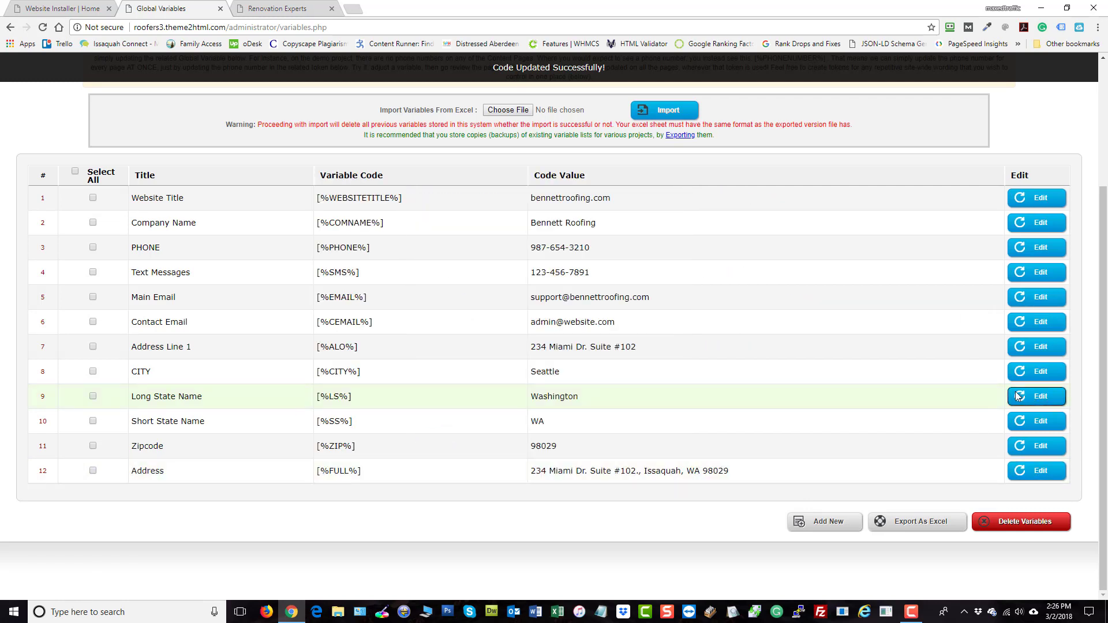
Change the CITY value from Seattle to Issaquah and save it
click(1033, 372)
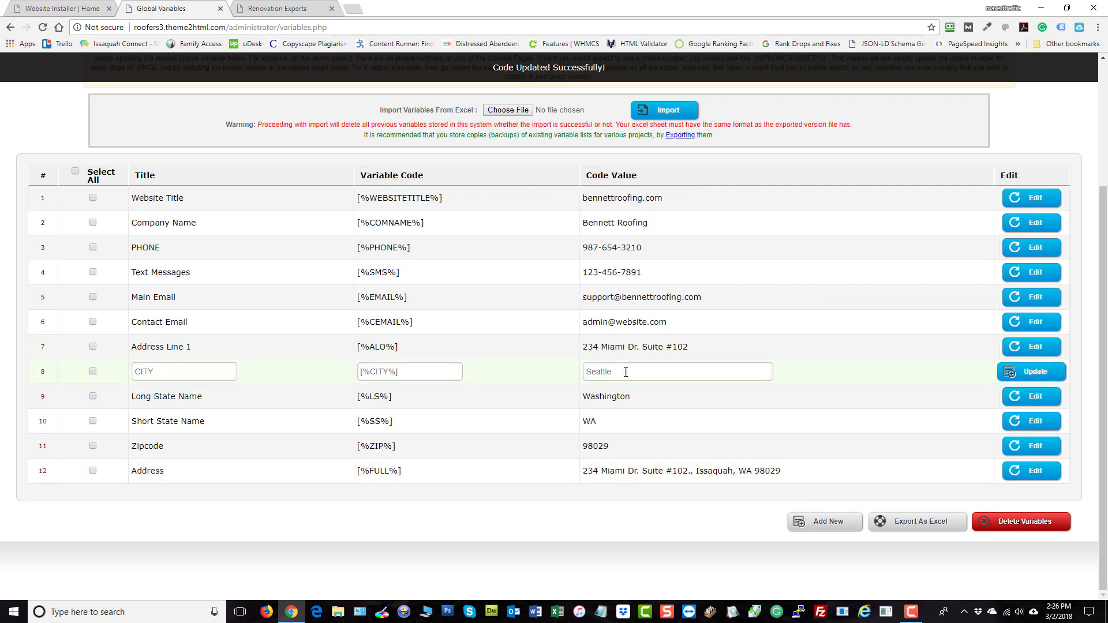
text(Issaquah)
click(1045, 372)
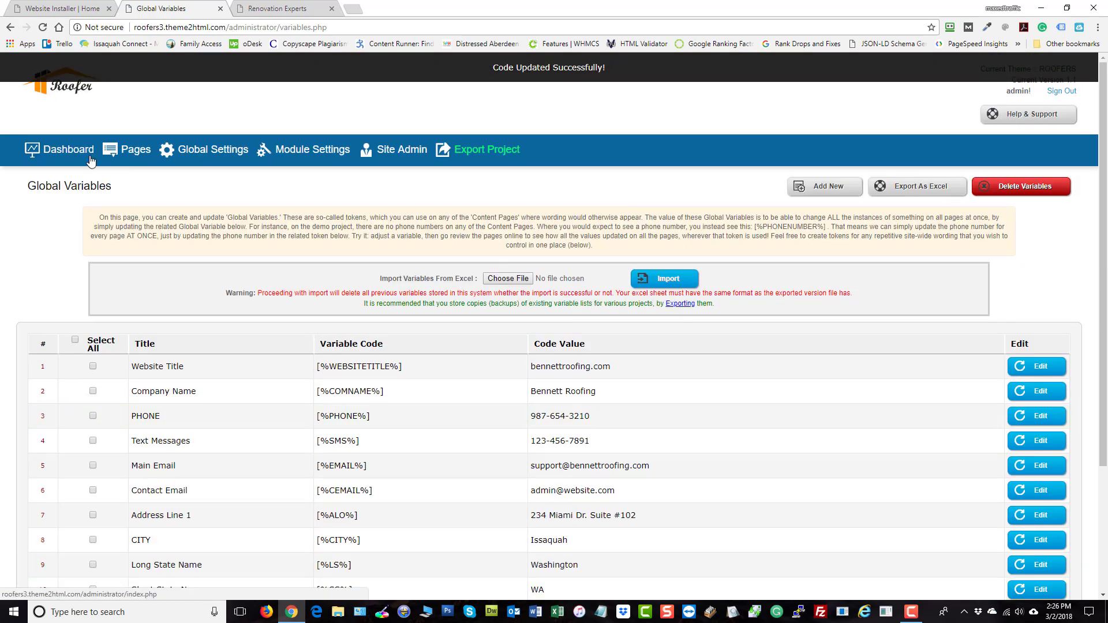
click(291, 9)
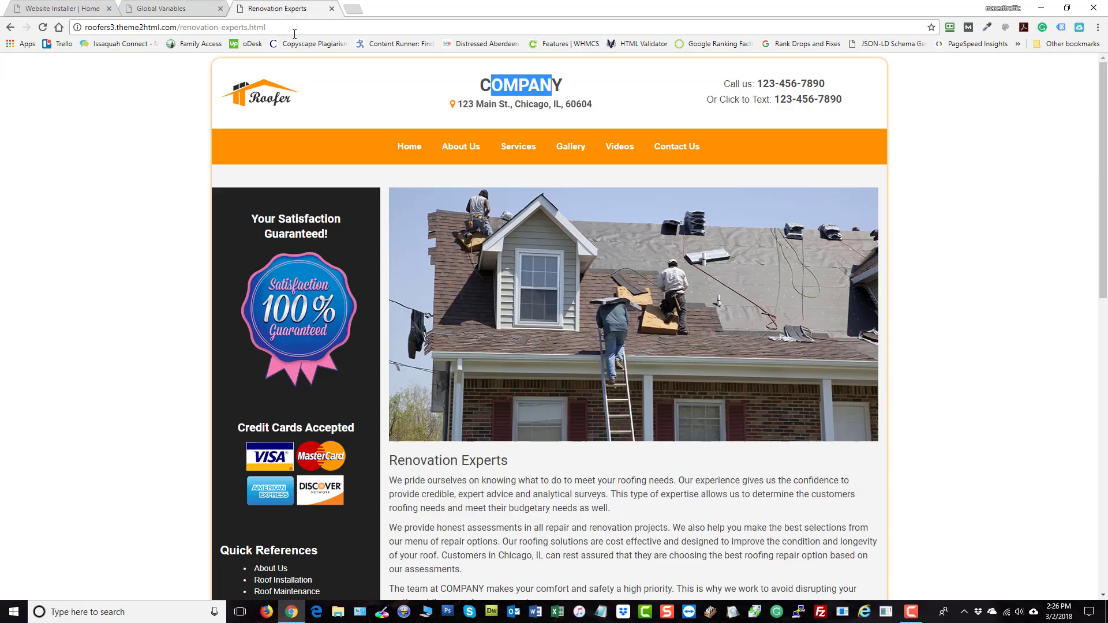
Go to the home page and highlight Bennett Roofing and the phone number in the welcome text
click(260, 97)
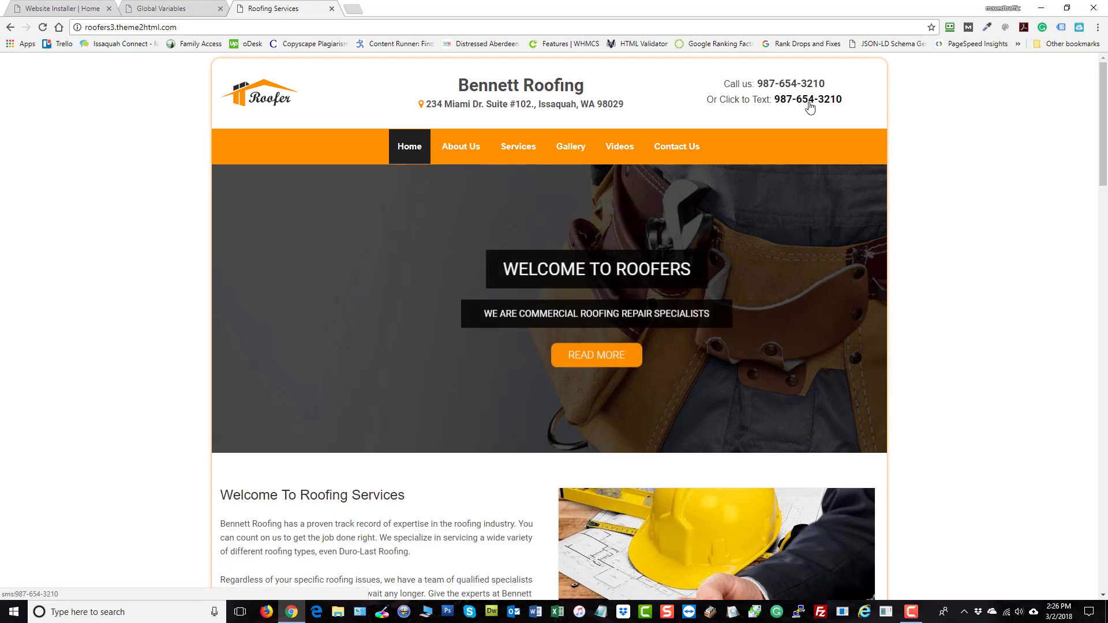
scroll(916, 240, down, 5)
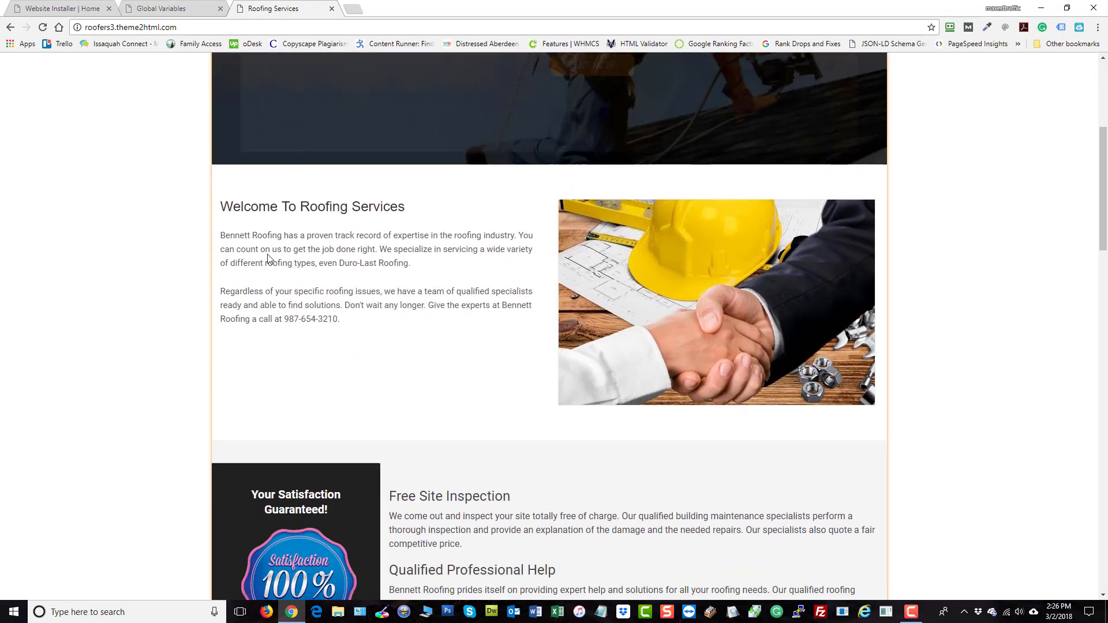
drag(284, 236, 226, 236)
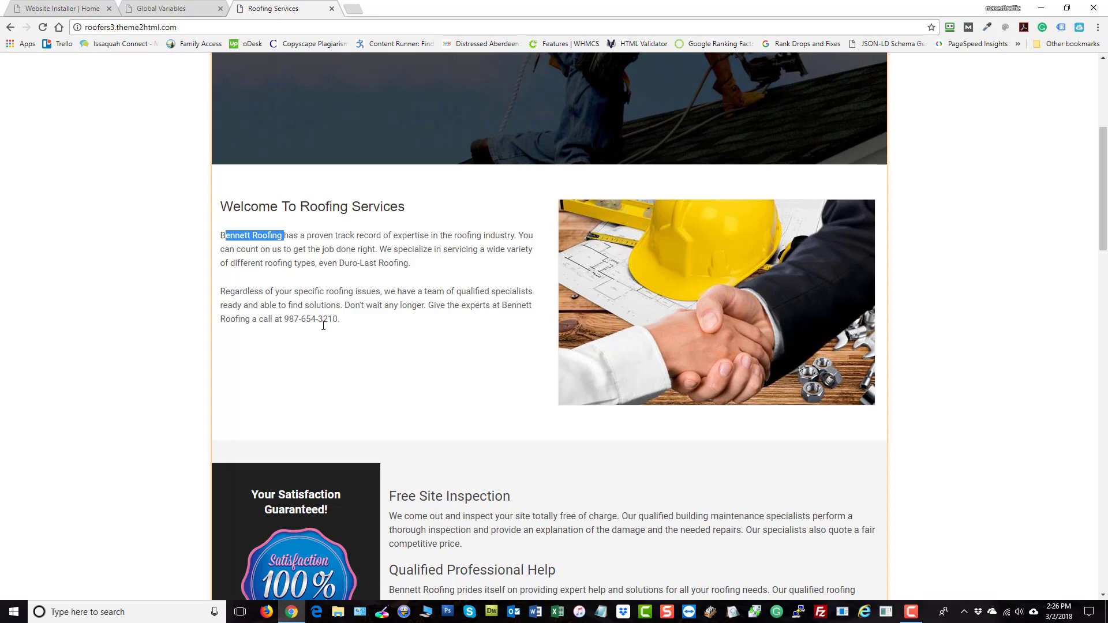
drag(344, 322, 270, 320)
scroll(381, 288, down, 3)
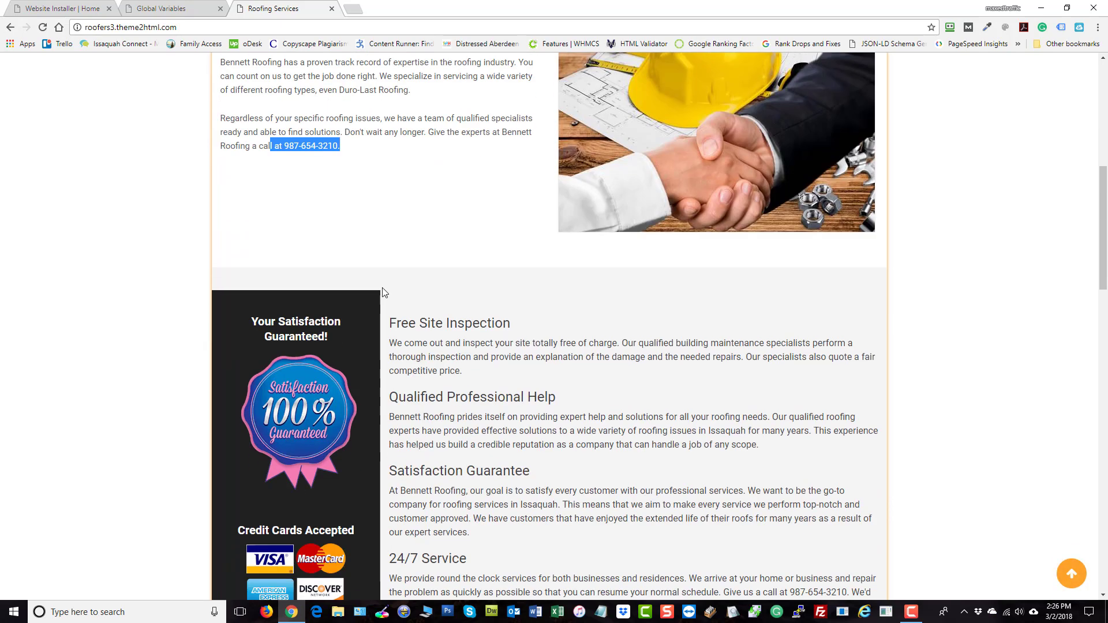
drag(500, 132, 401, 153)
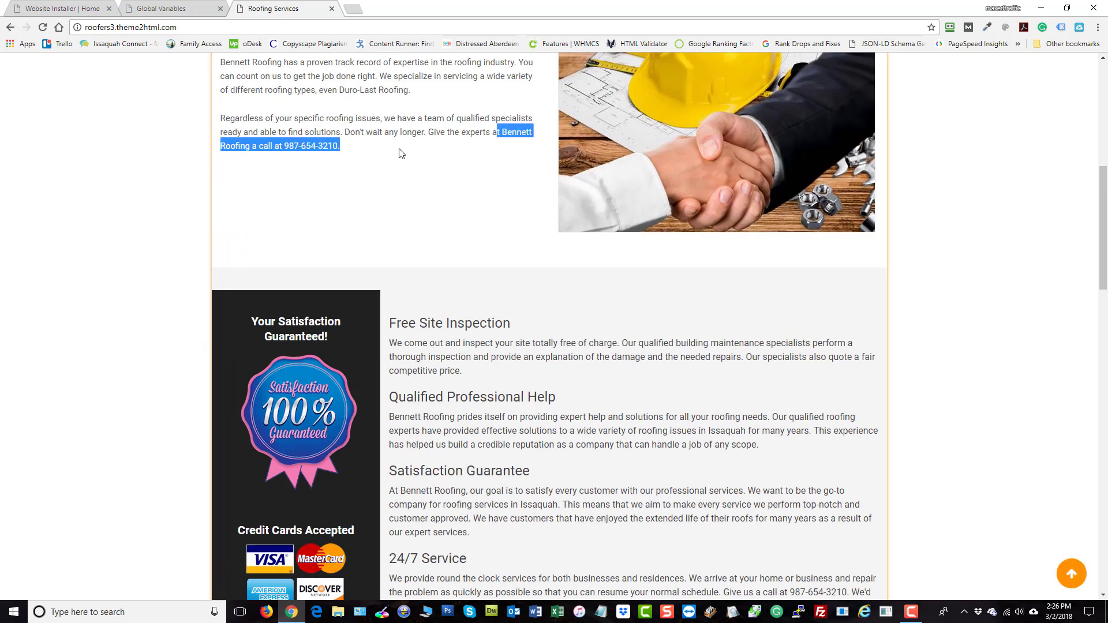
Scroll through the rest of the home page to check the updated Bennett Roofing details
scroll(347, 323, down, 2)
scroll(404, 317, down, 1)
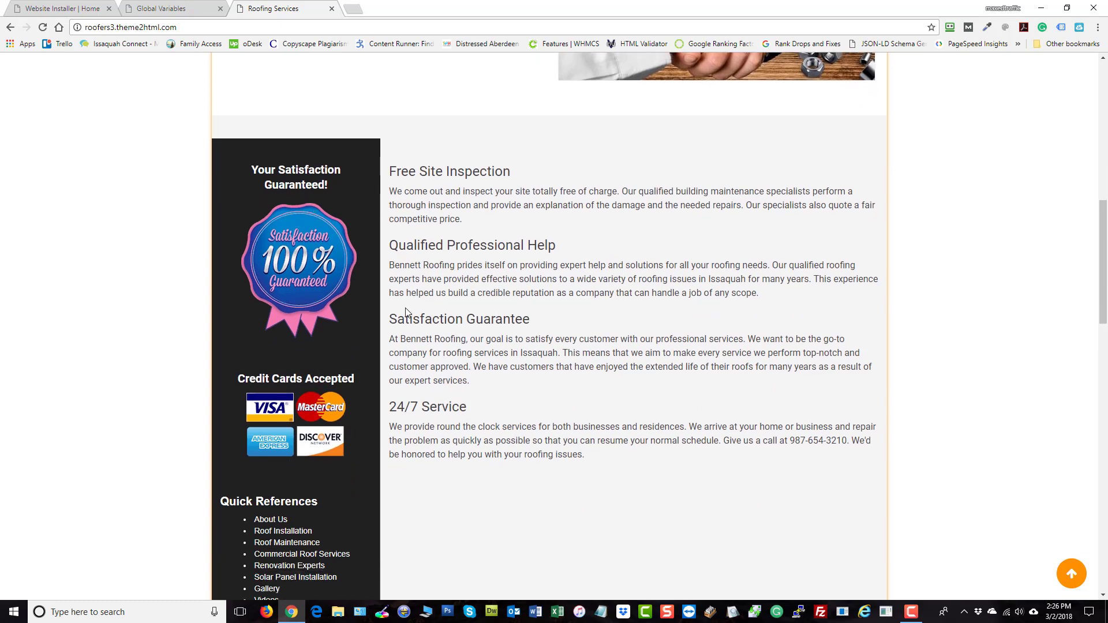
scroll(608, 208, down, 1)
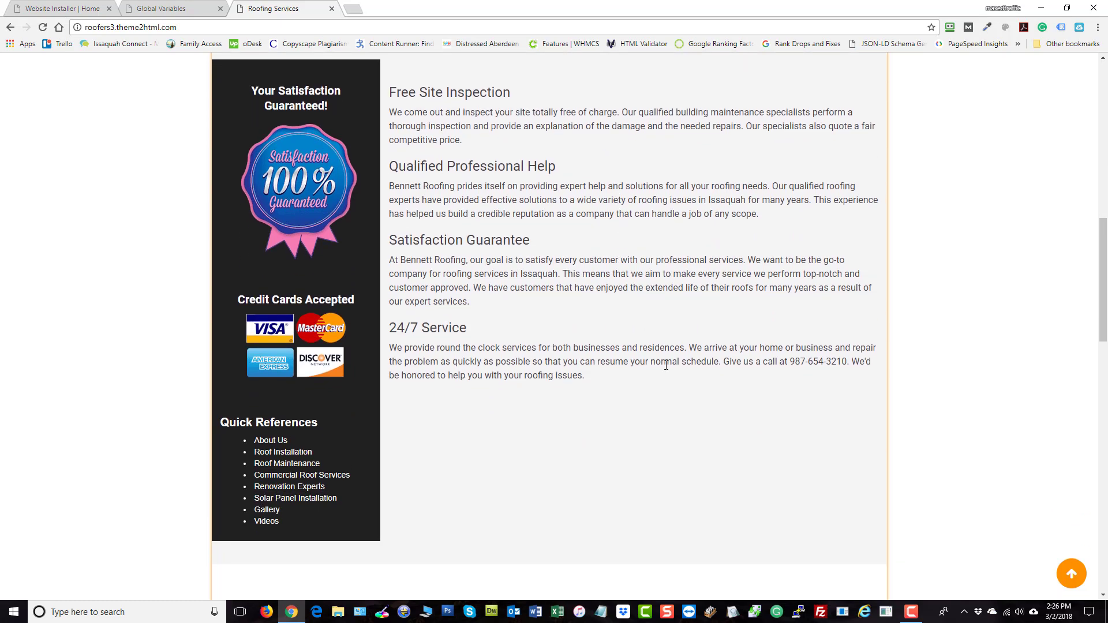
drag(853, 361, 771, 362)
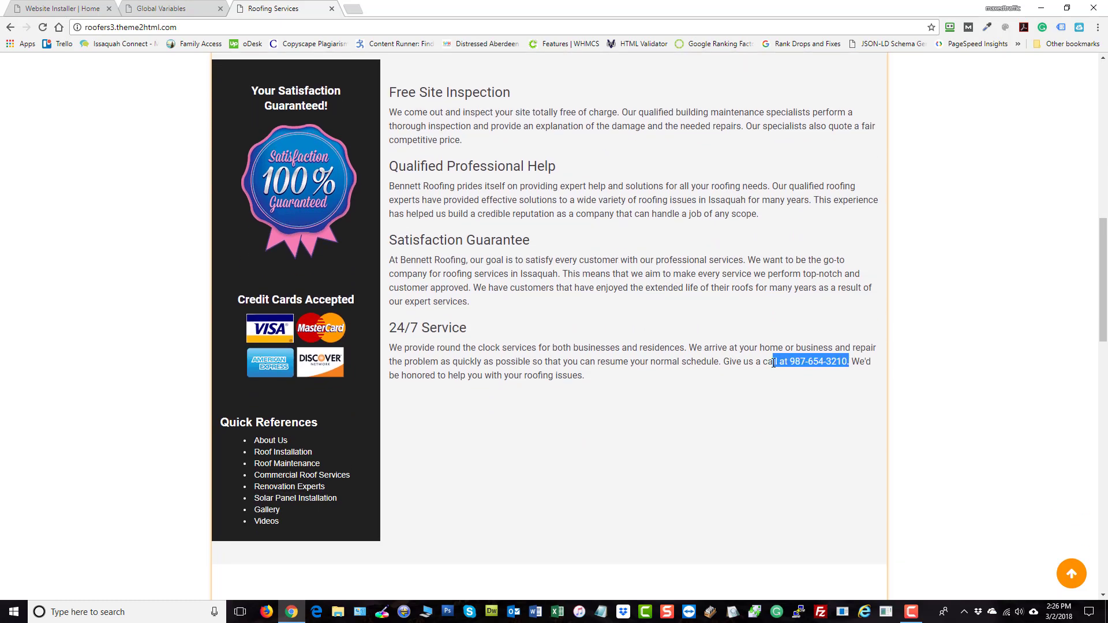
scroll(983, 303, down, 7)
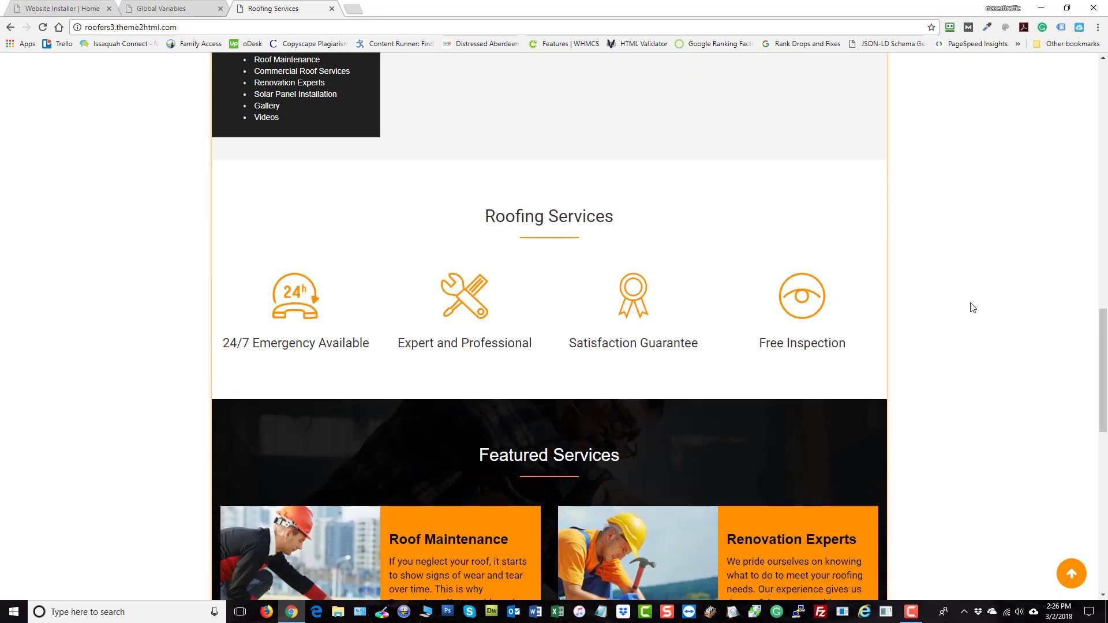
scroll(967, 321, down, 8)
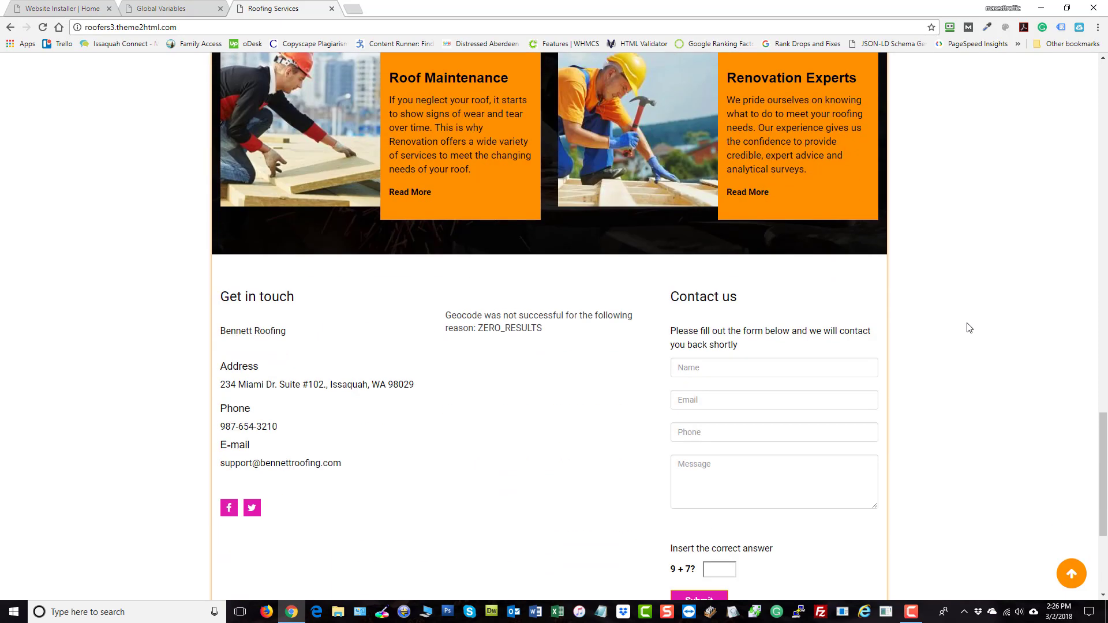
scroll(267, 329, down, 1)
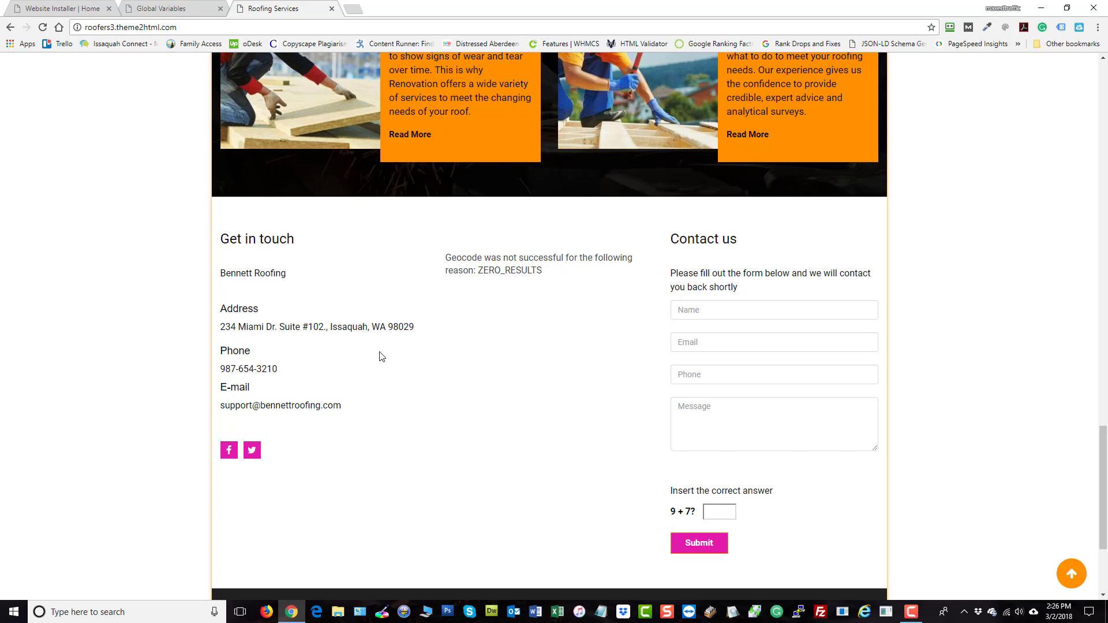
scroll(1054, 321, down, 3)
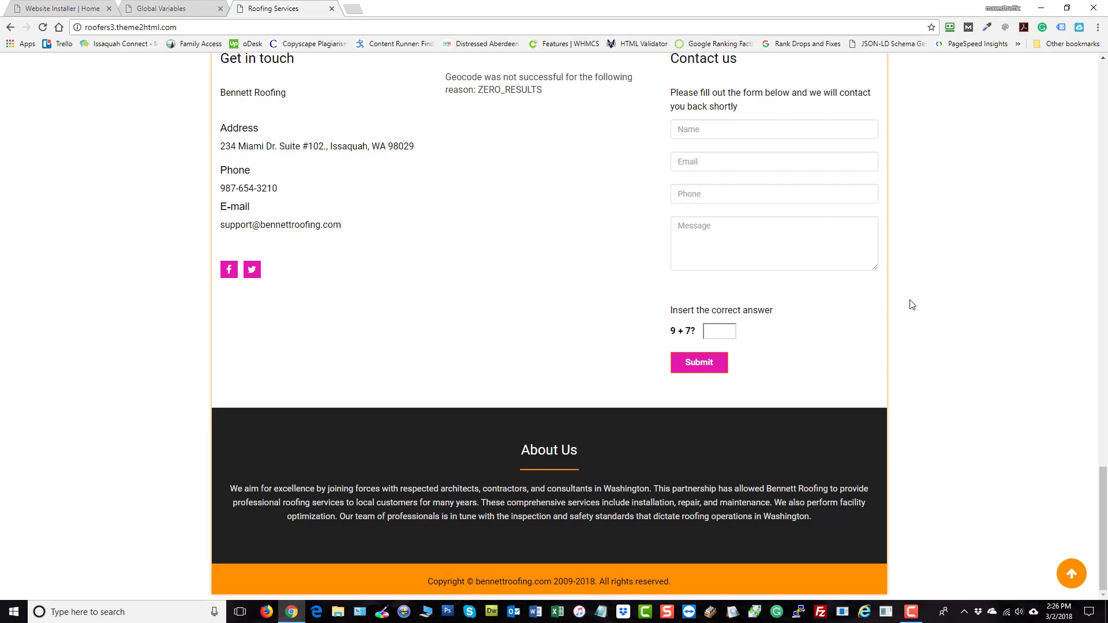
scroll(926, 306, up, 1)
scroll(926, 306, down, 1)
scroll(926, 306, up, 1)
scroll(927, 305, up, 20)
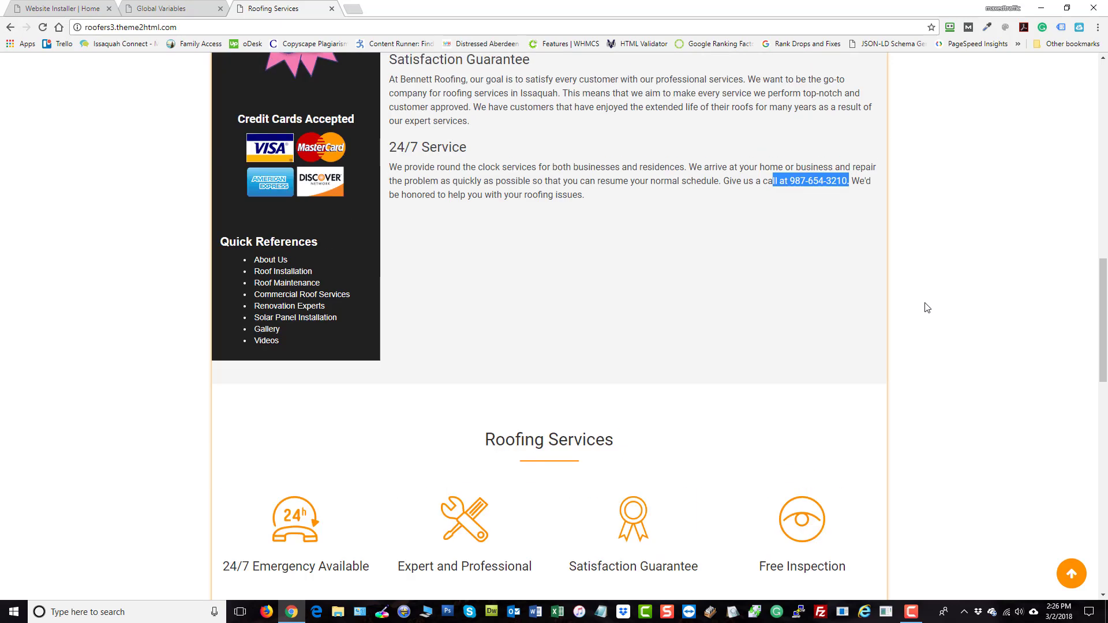
scroll(927, 307, up, 6)
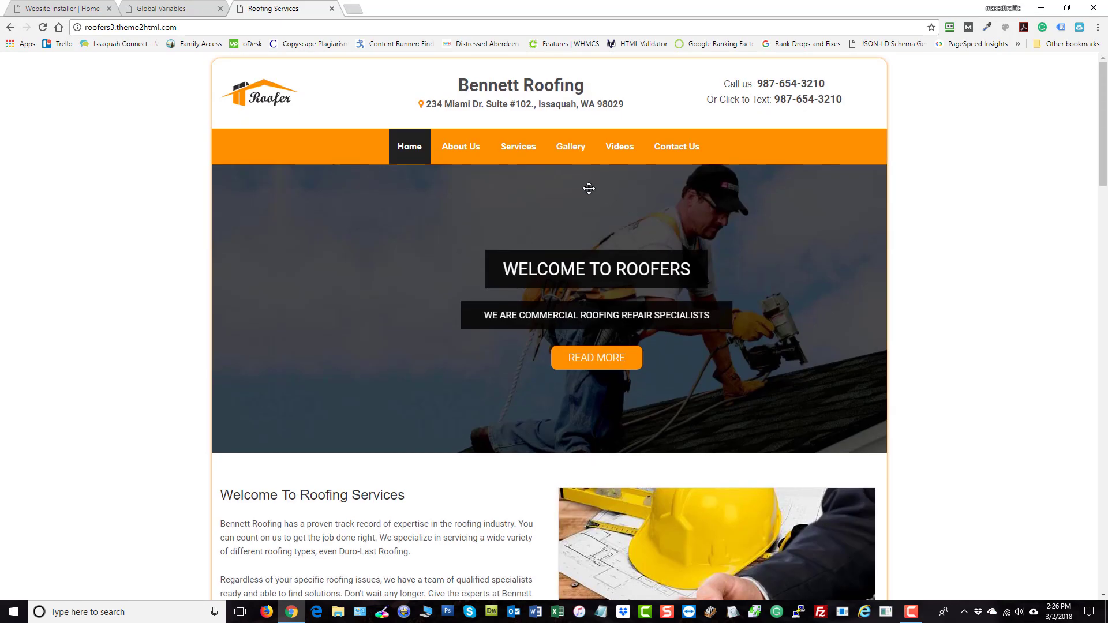
mouse_move(512, 164)
click(521, 200)
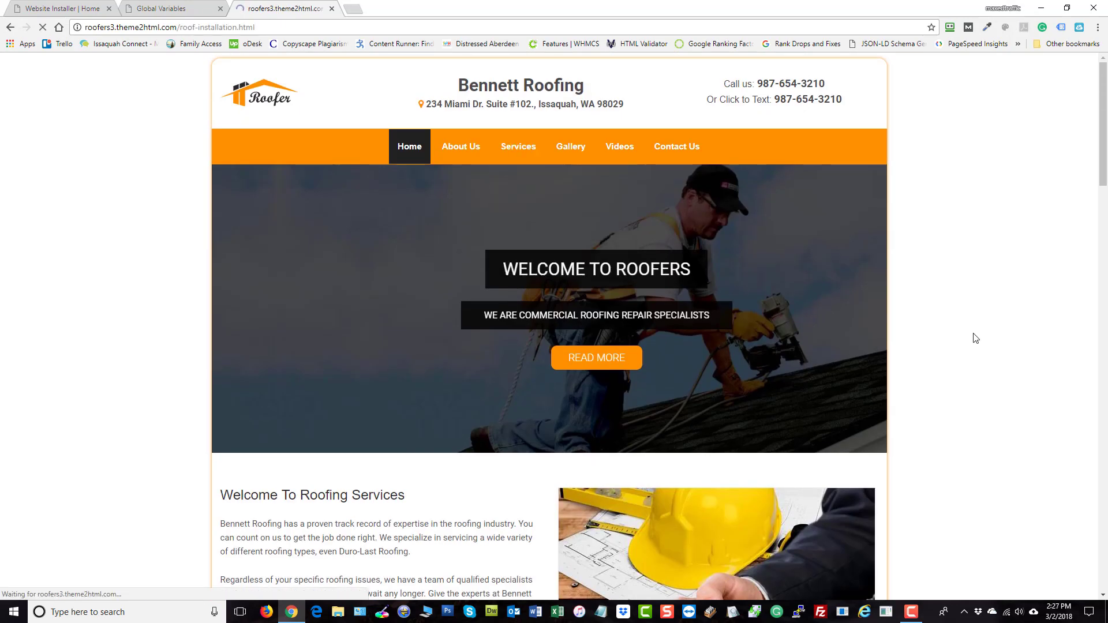
scroll(915, 375, down, 4)
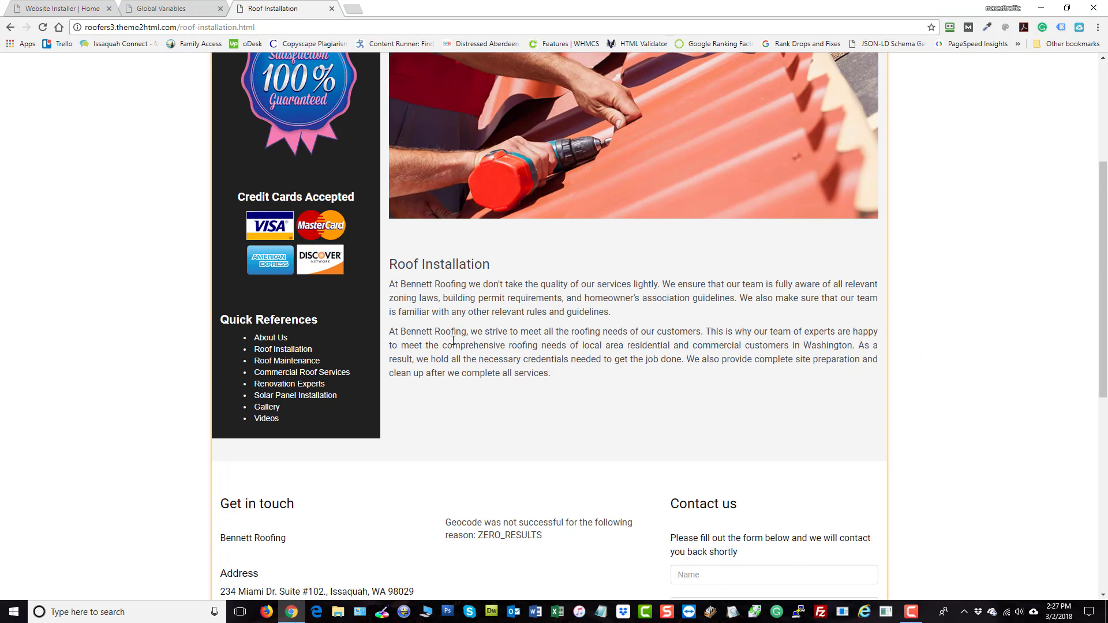
scroll(453, 342, up, 5)
click(158, 10)
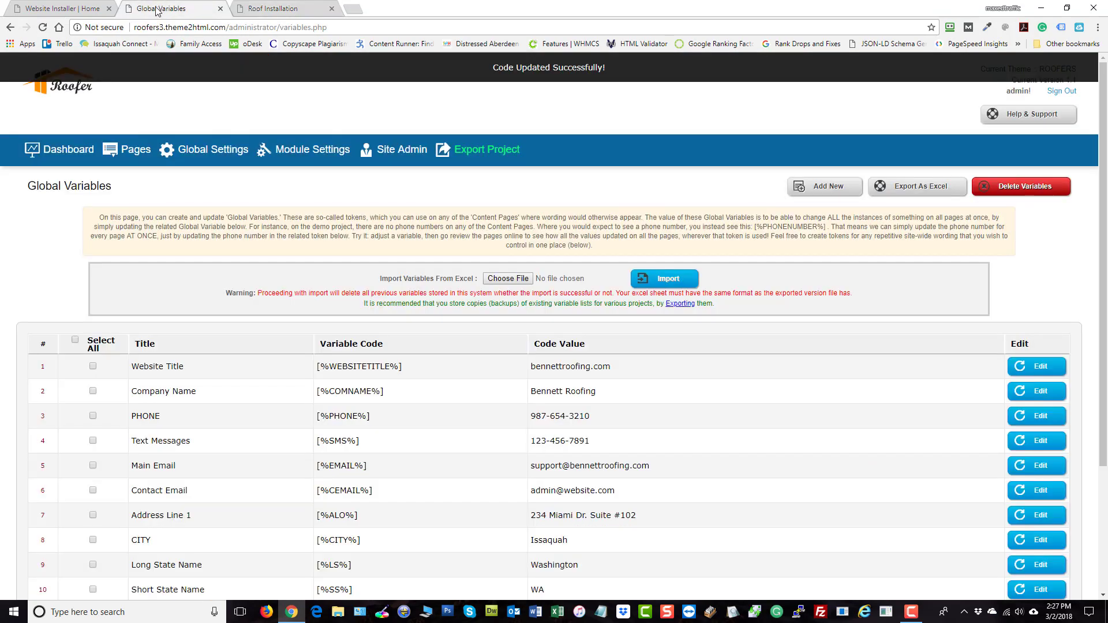
key(ctrl+Tab)
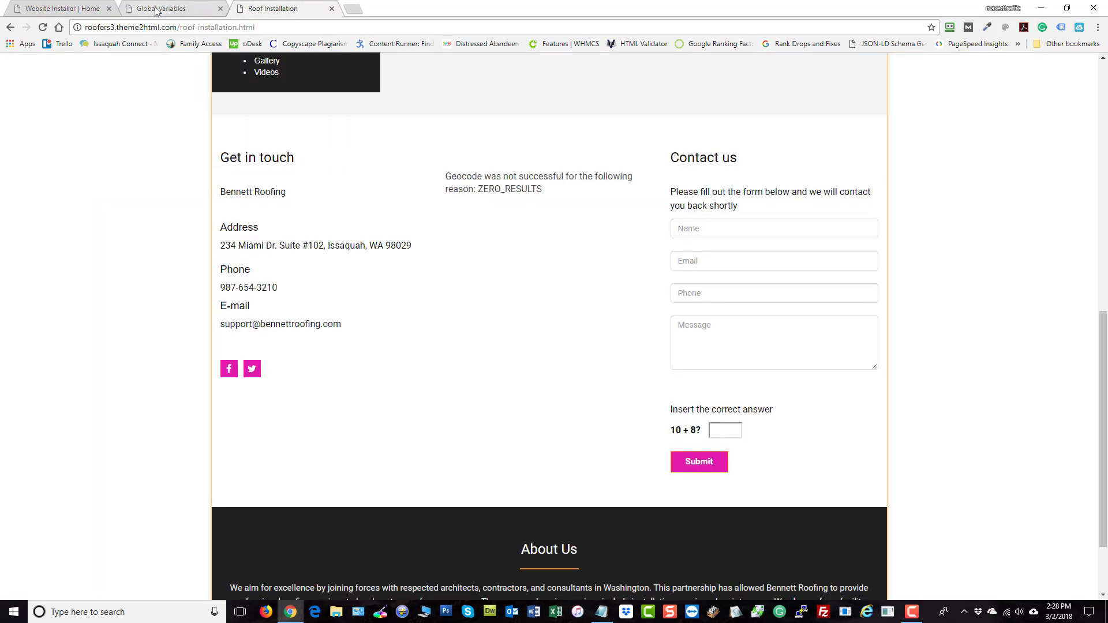
click(602, 611)
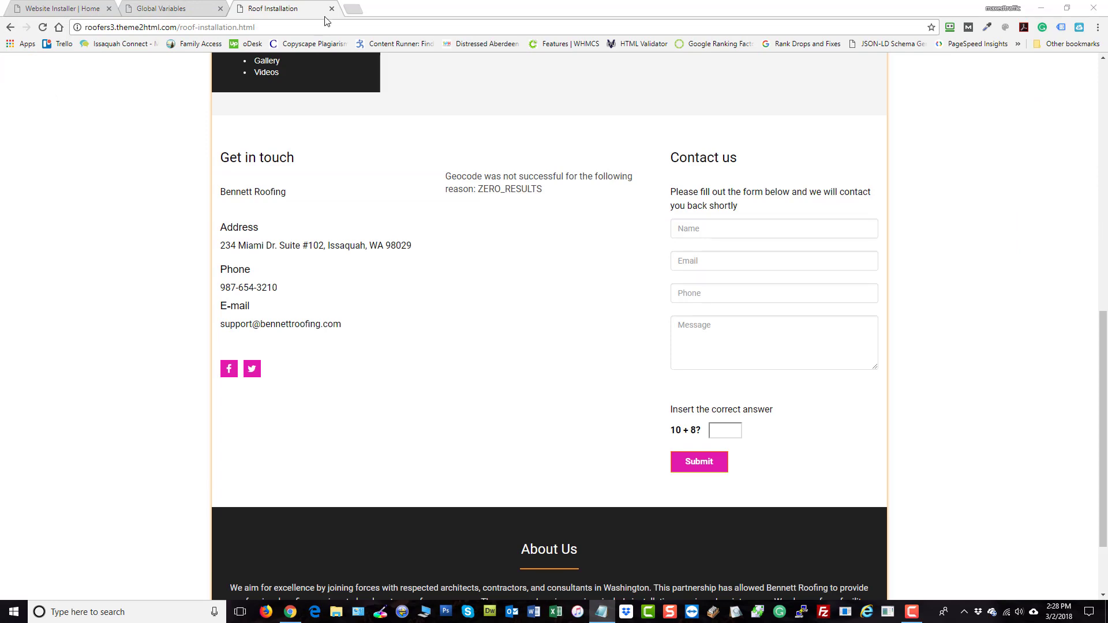
click(166, 6)
click(1023, 472)
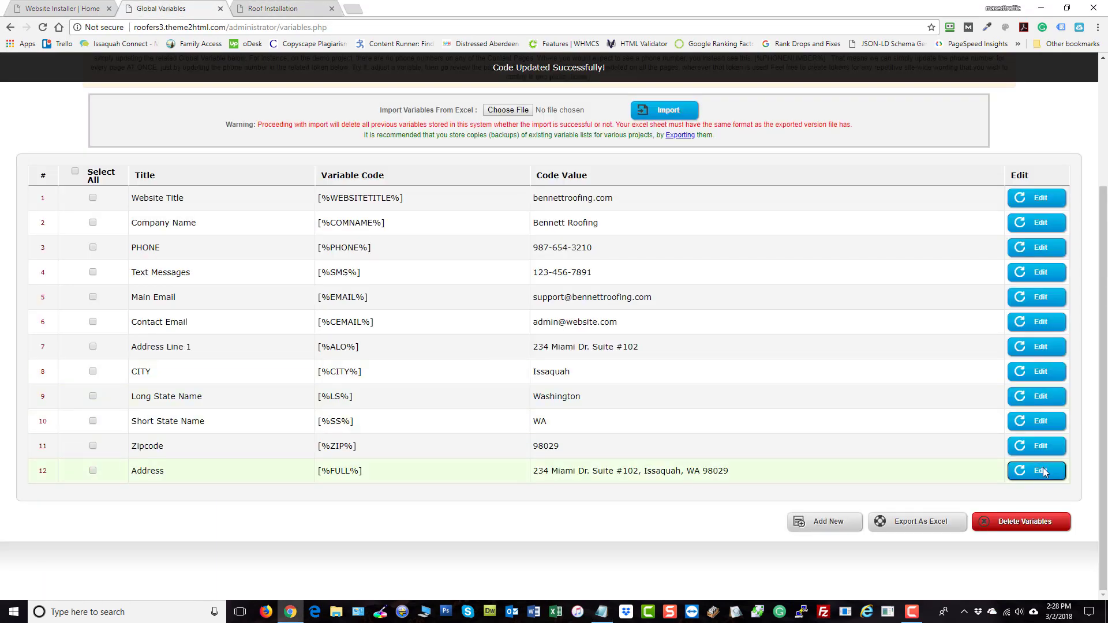
triple_click(689, 472)
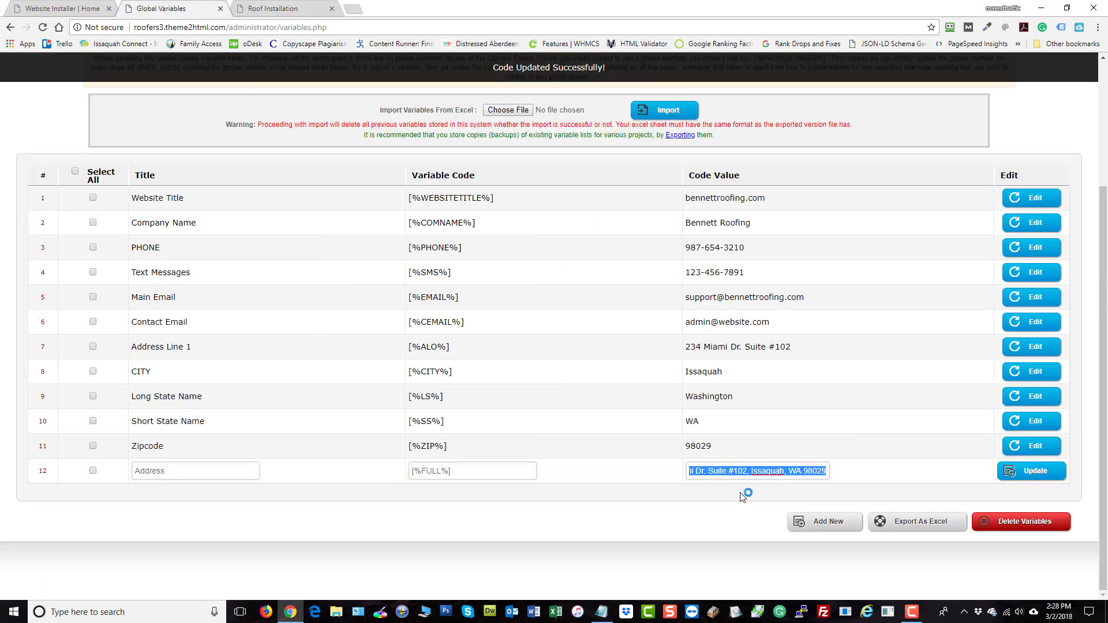
key(ctrl+v)
click(1016, 478)
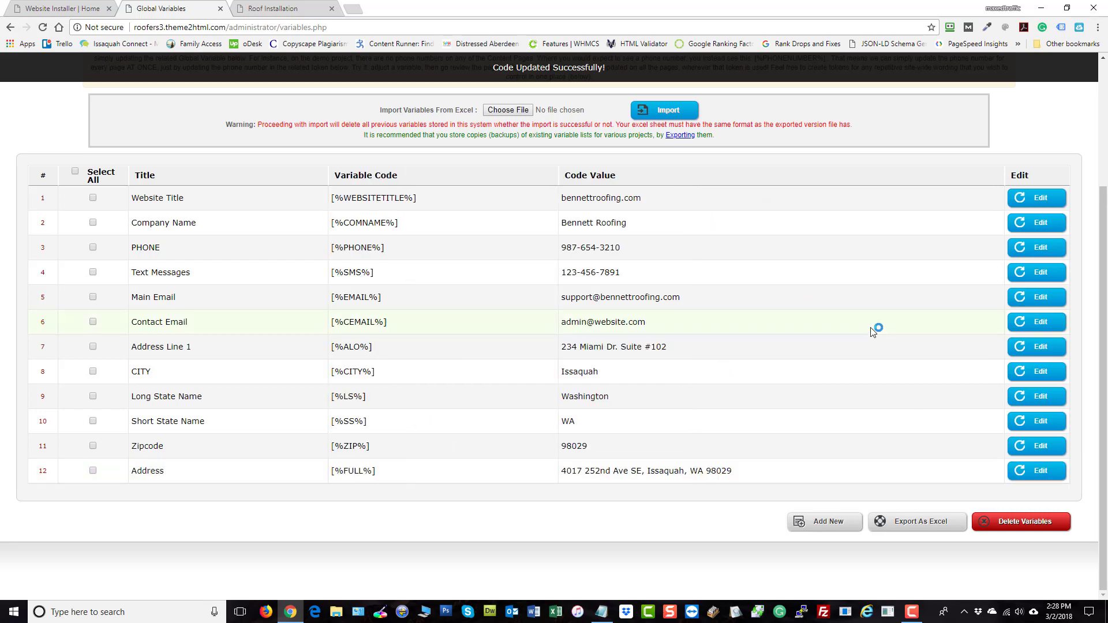
click(263, 10)
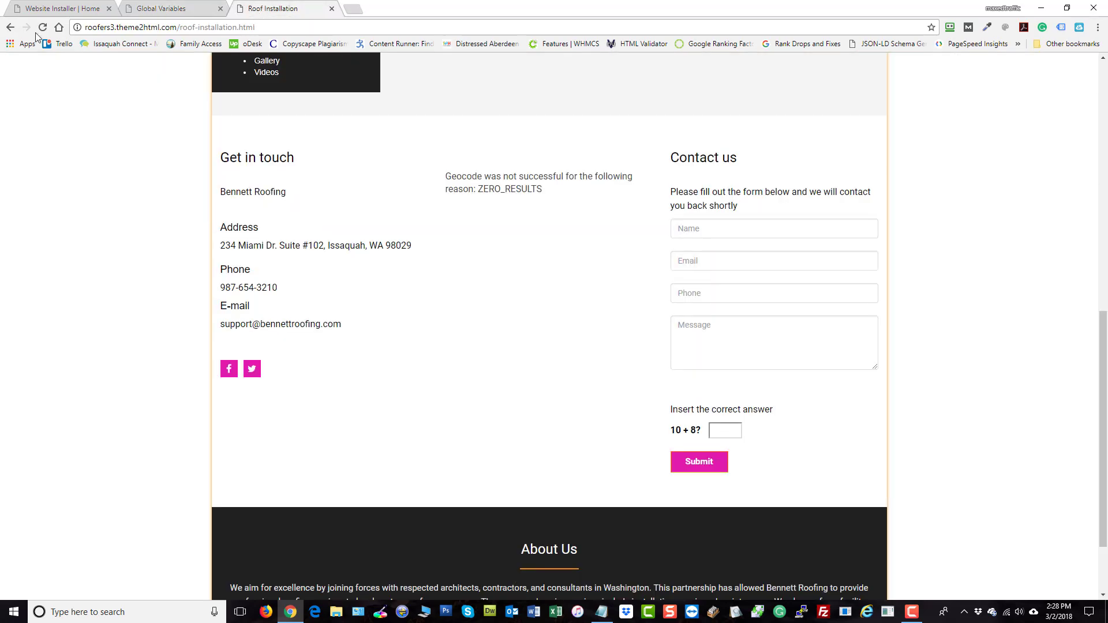
click(41, 27)
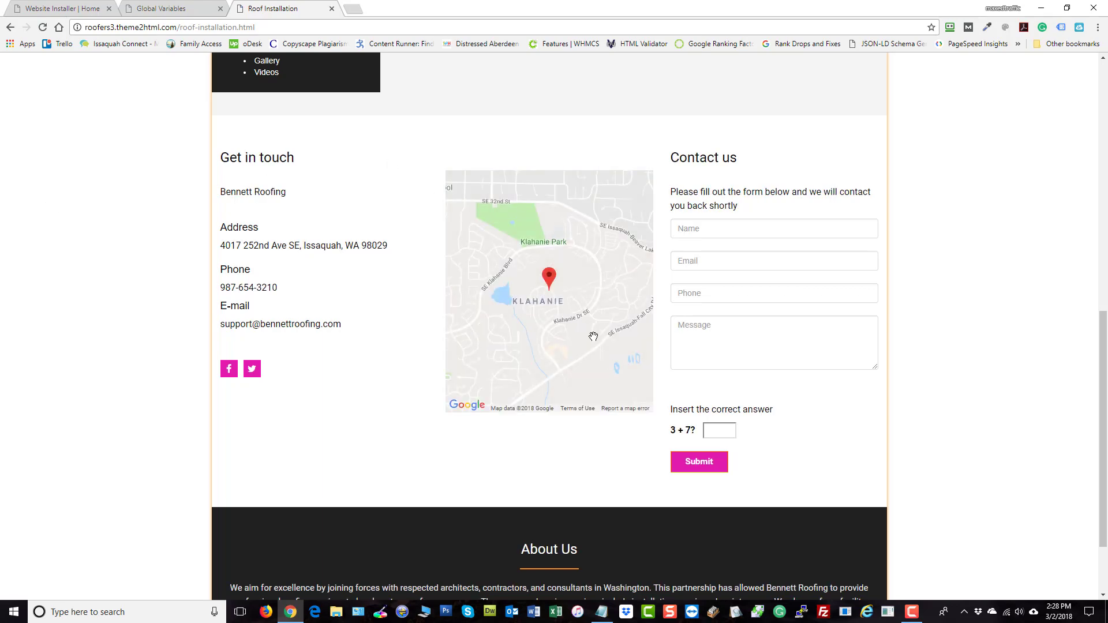
mouse_move(578, 326)
mouse_down()
mouse_move(593, 326)
mouse_move(564, 321)
mouse_up()
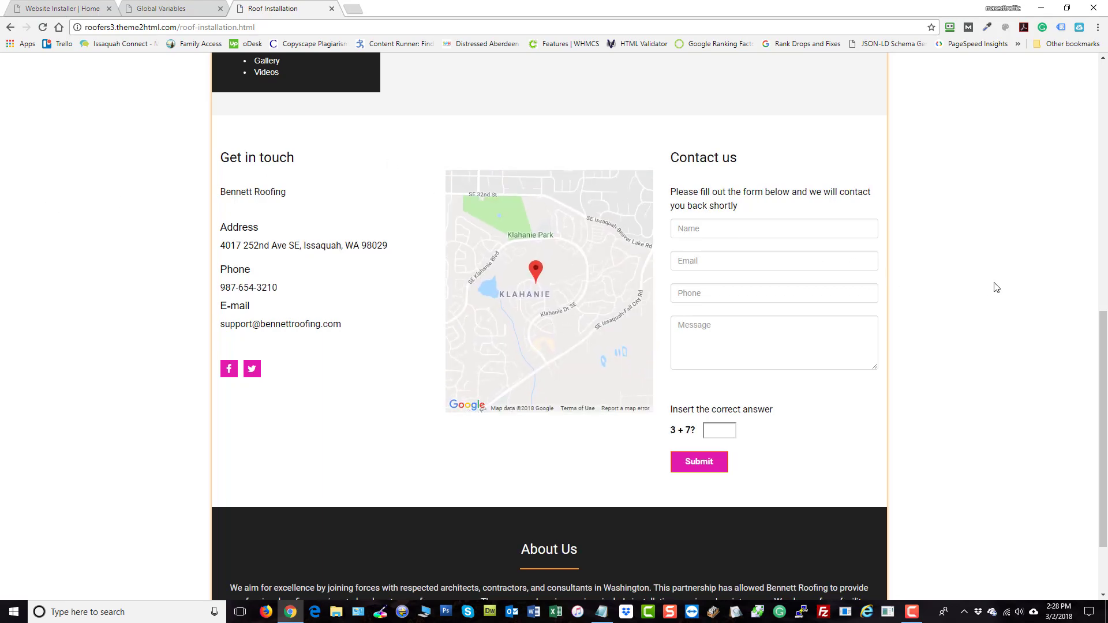
scroll(999, 285, up, 4)
scroll(1001, 288, up, 6)
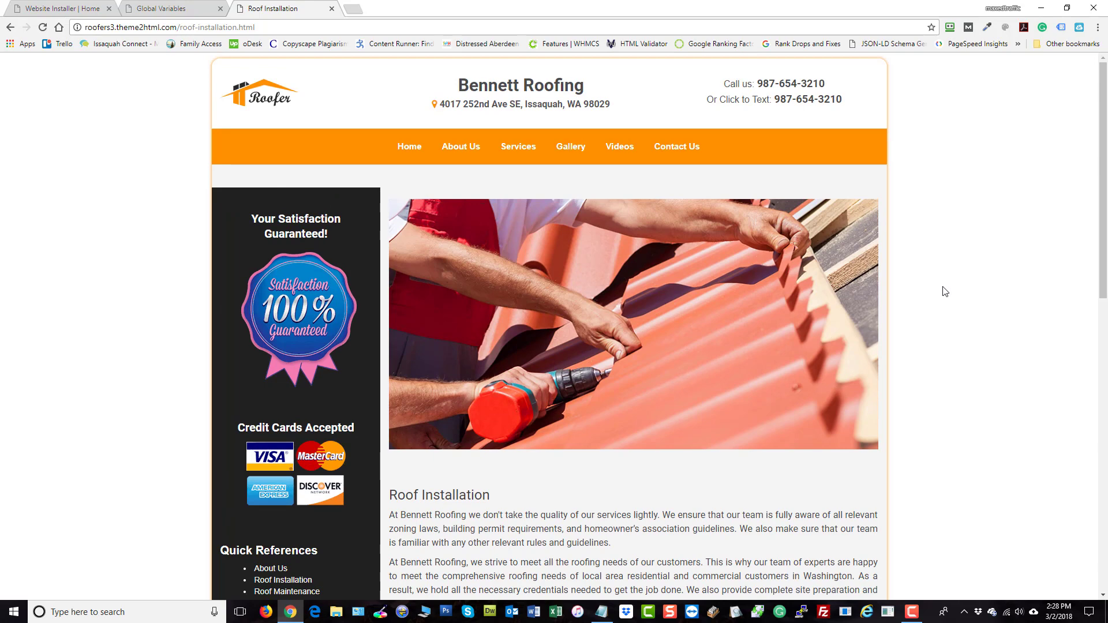
Return to the Global Variables list, review the saved values, and begin a new variable with Add New
click(142, 15)
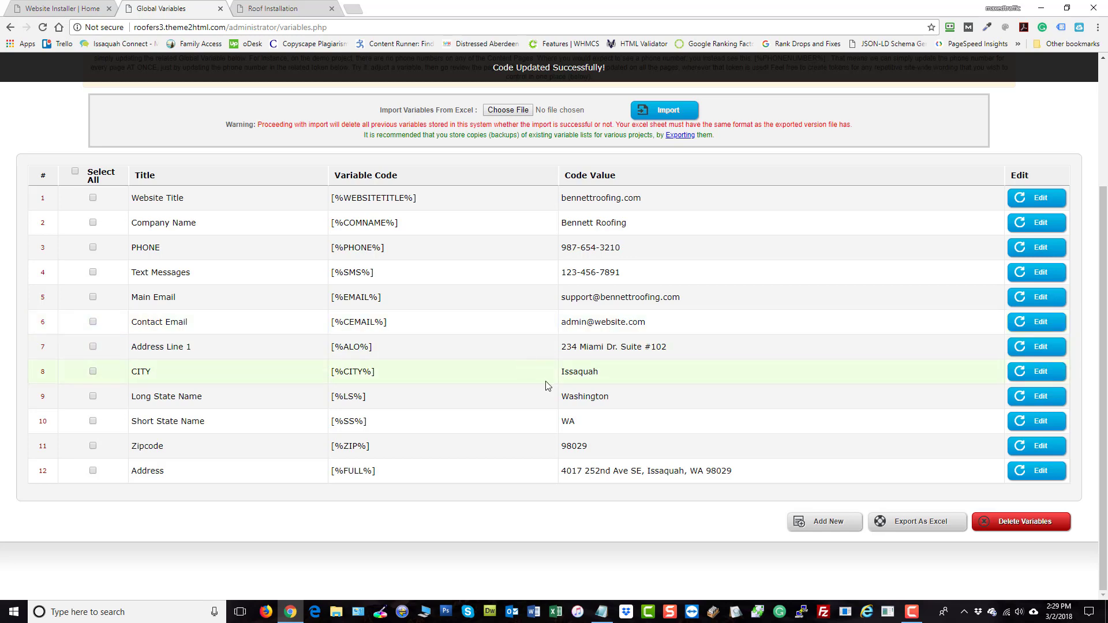
scroll(547, 386, up, 1)
scroll(547, 386, up, 2)
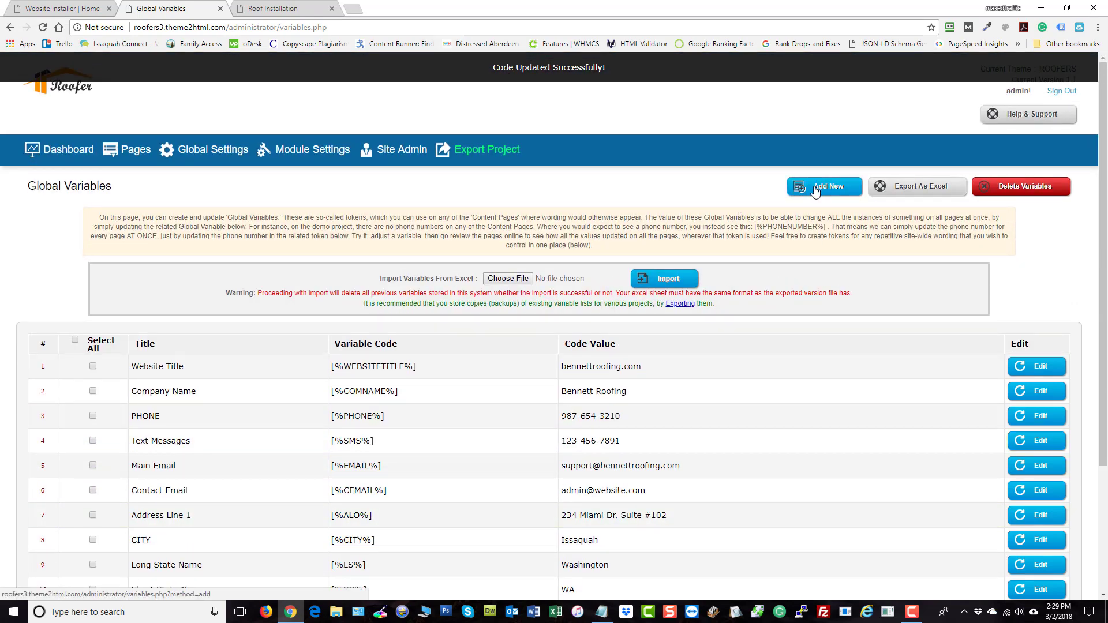
drag(175, 367, 143, 369)
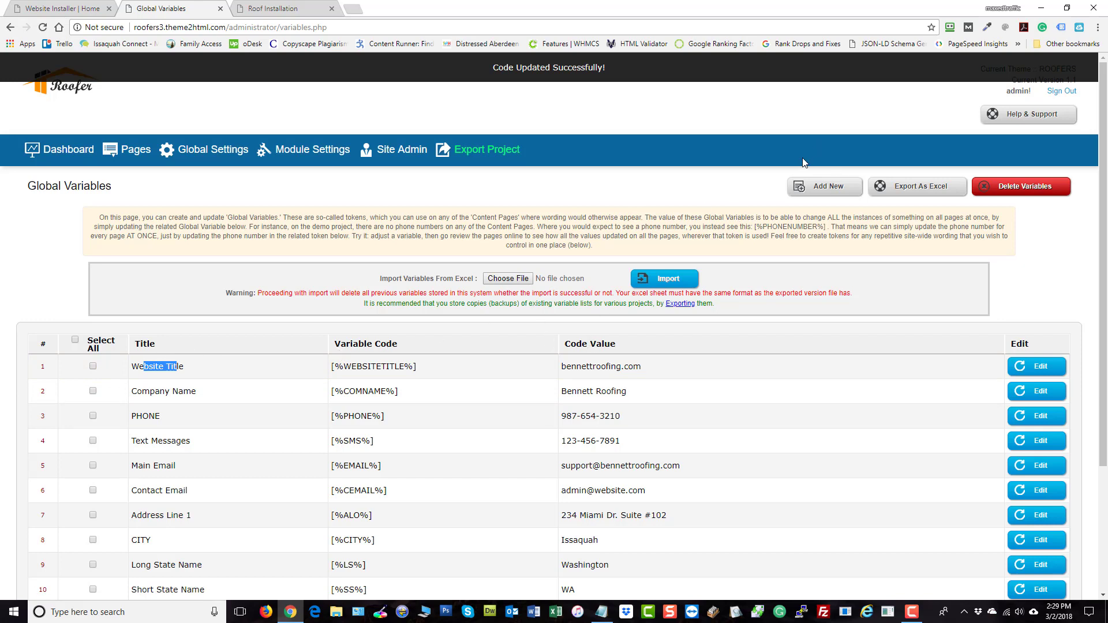
click(824, 186)
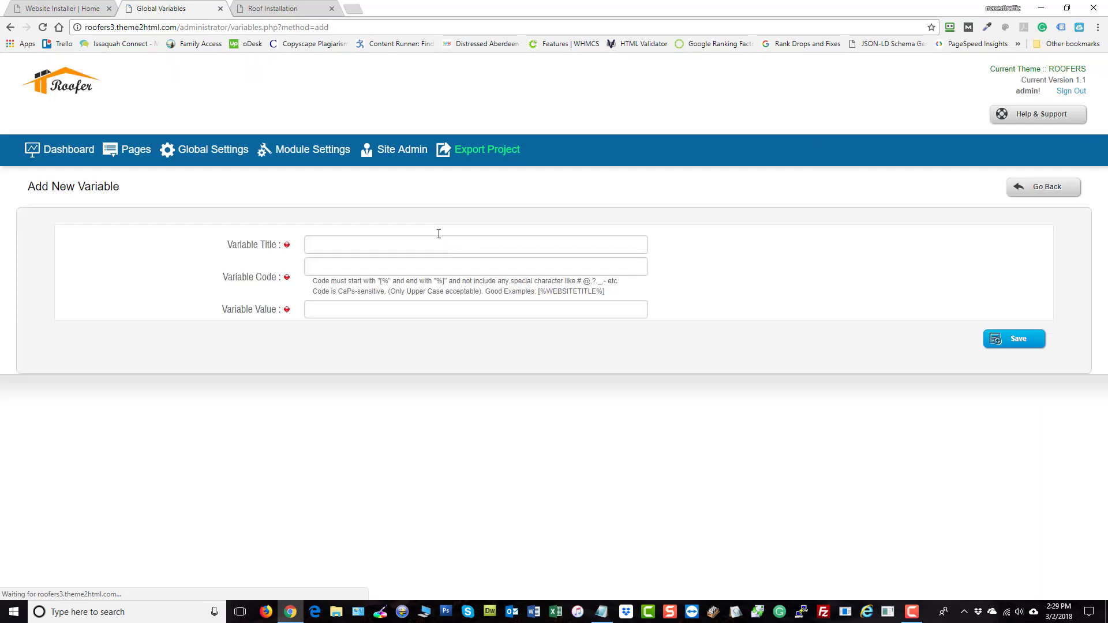
Title the new variable YouTube Video #1 and enter [%YT1%] as its code
click(378, 250)
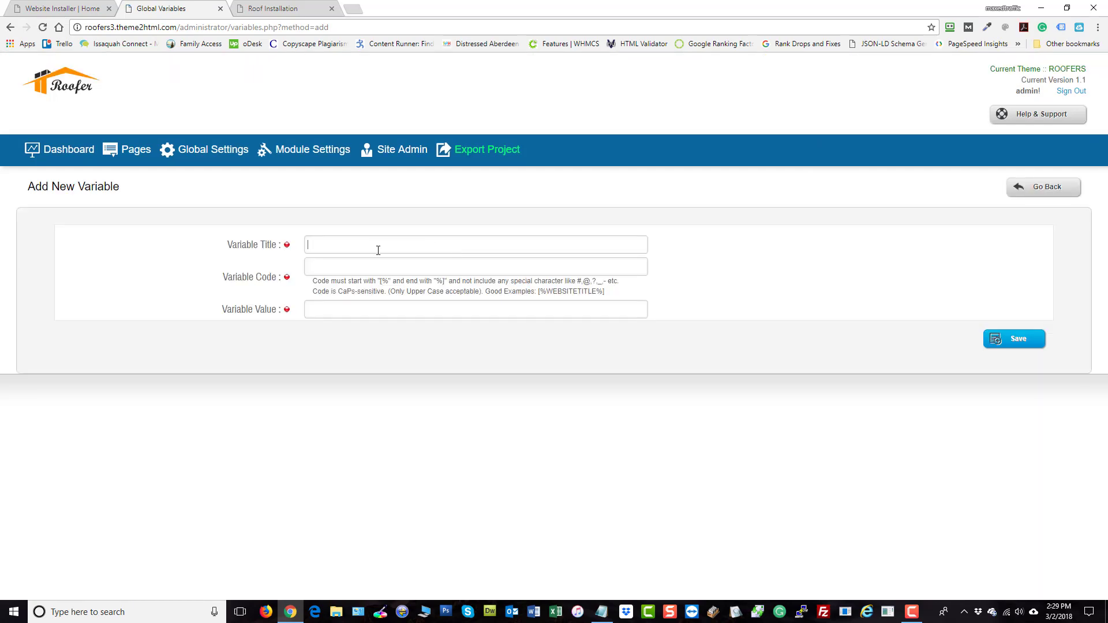
text(YouTube Video #1)
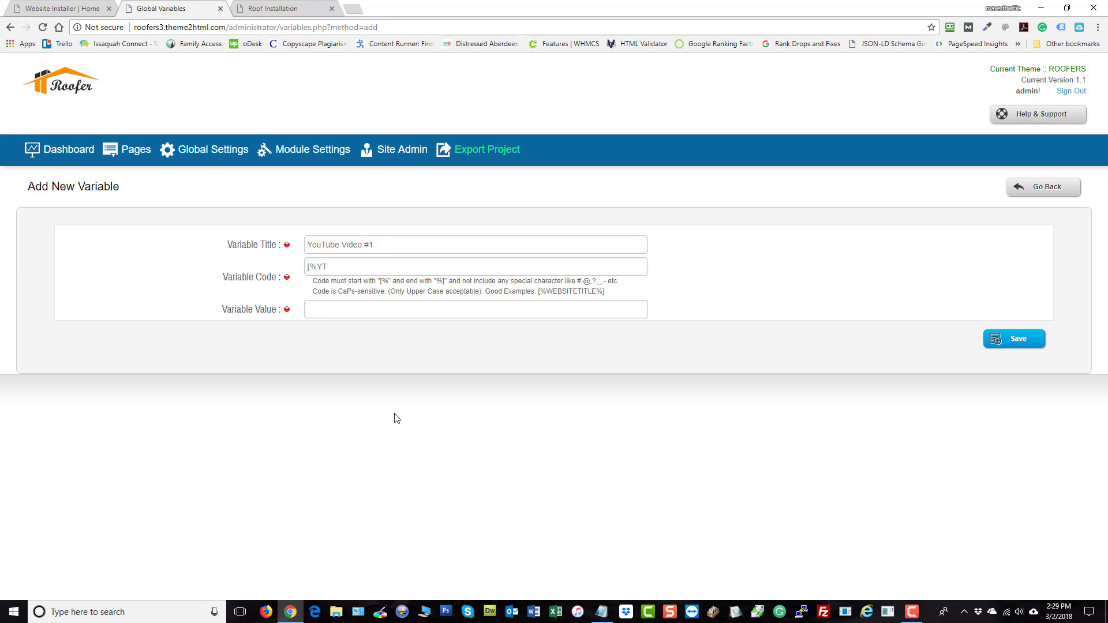
text([%YT1%)
Copy a YouTube video's URL from a new tab and paste it as the variable value
key(ctrl+t)
text(youtube.com)
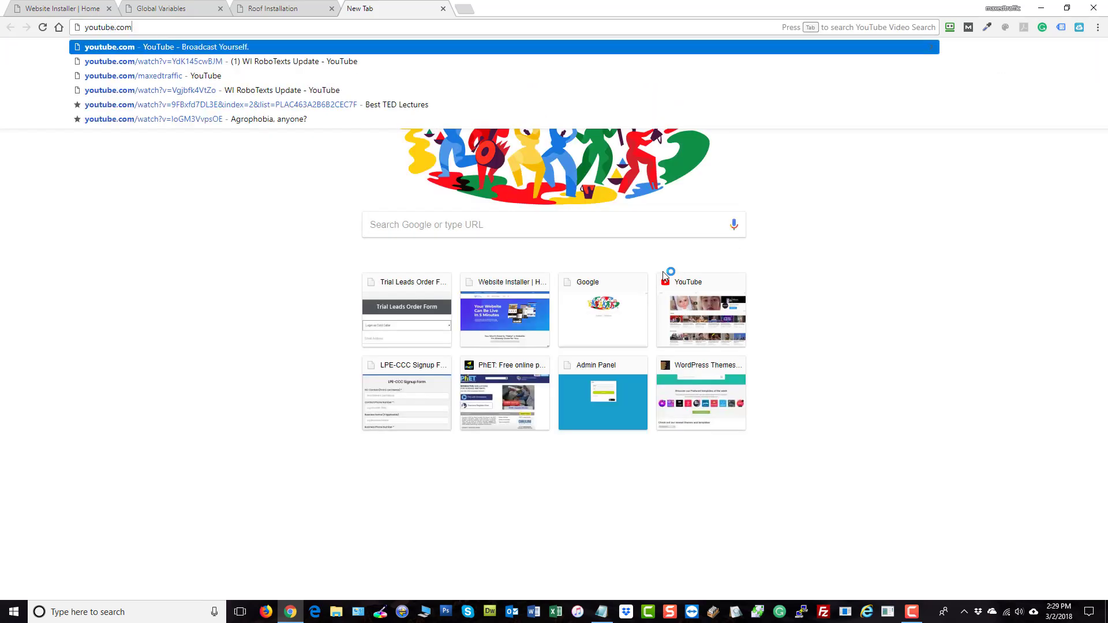
key(Return)
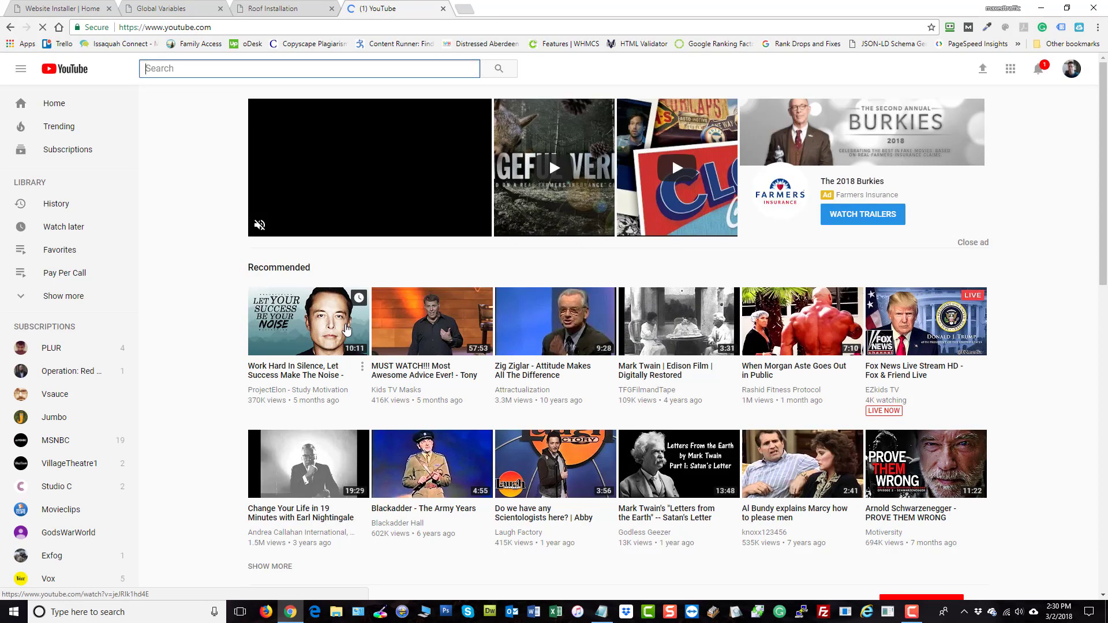
click(309, 464)
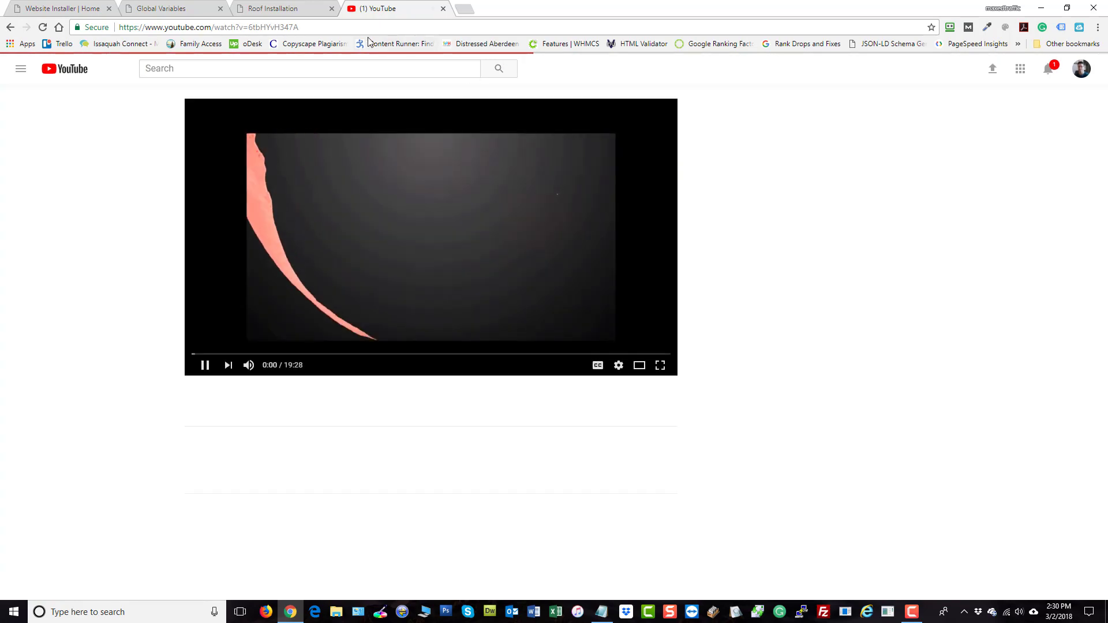
click(357, 27)
key(ctrl+c)
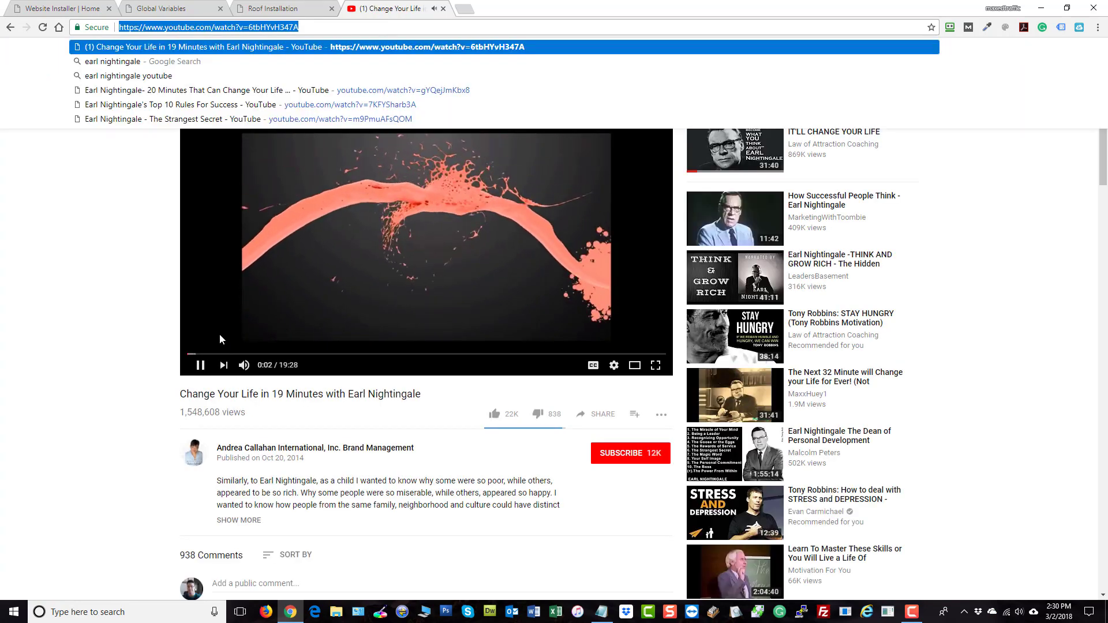
click(220, 335)
click(172, 8)
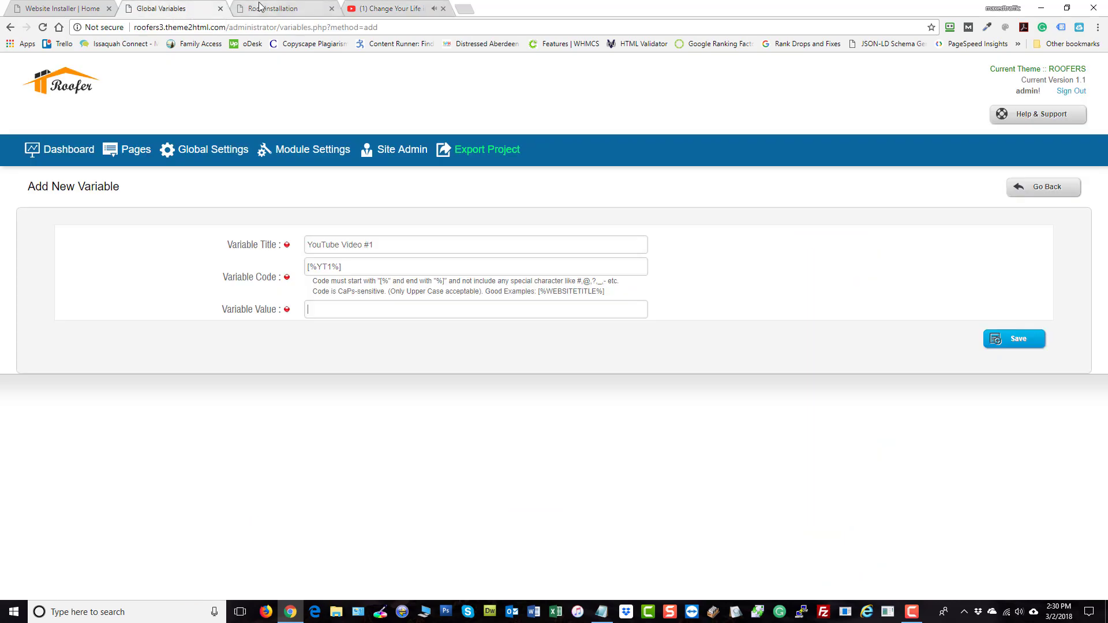
key(ctrl+v)
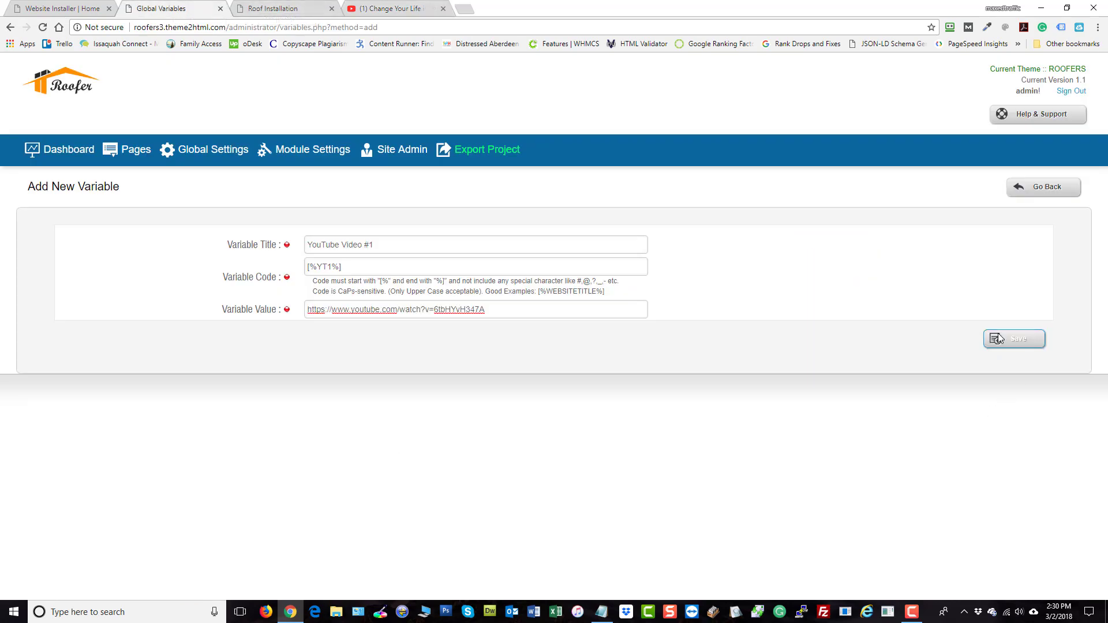
click(1014, 339)
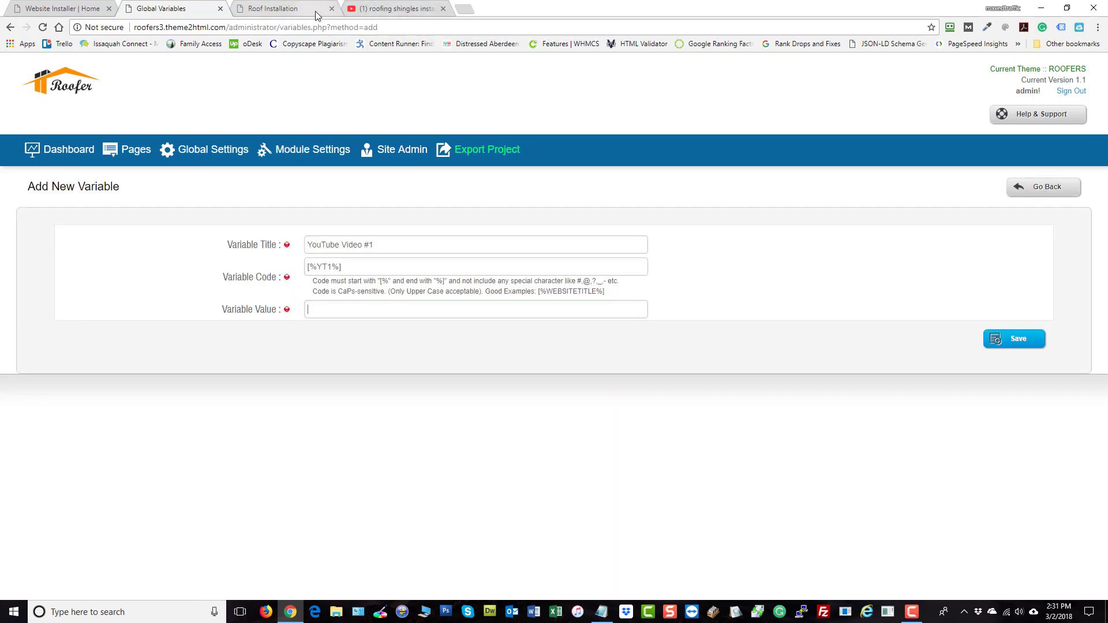
From the roofing shingles results, open the Asphalt Roof Shingles Installation video, copy its URL and pause it
click(390, 8)
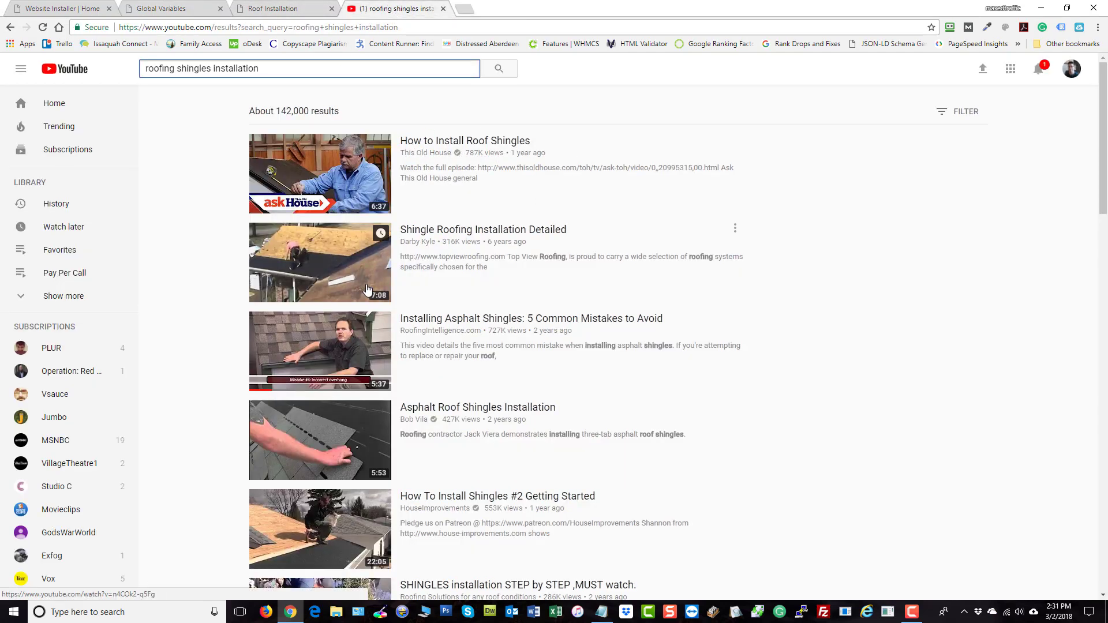
scroll(639, 377, down, 1)
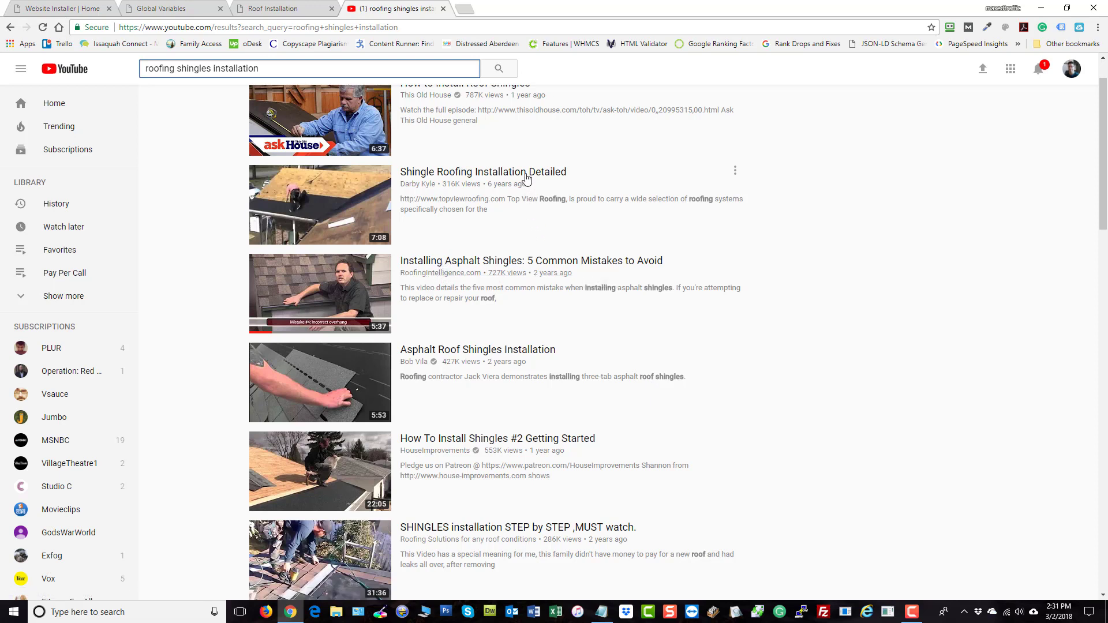
scroll(539, 213, up, 1)
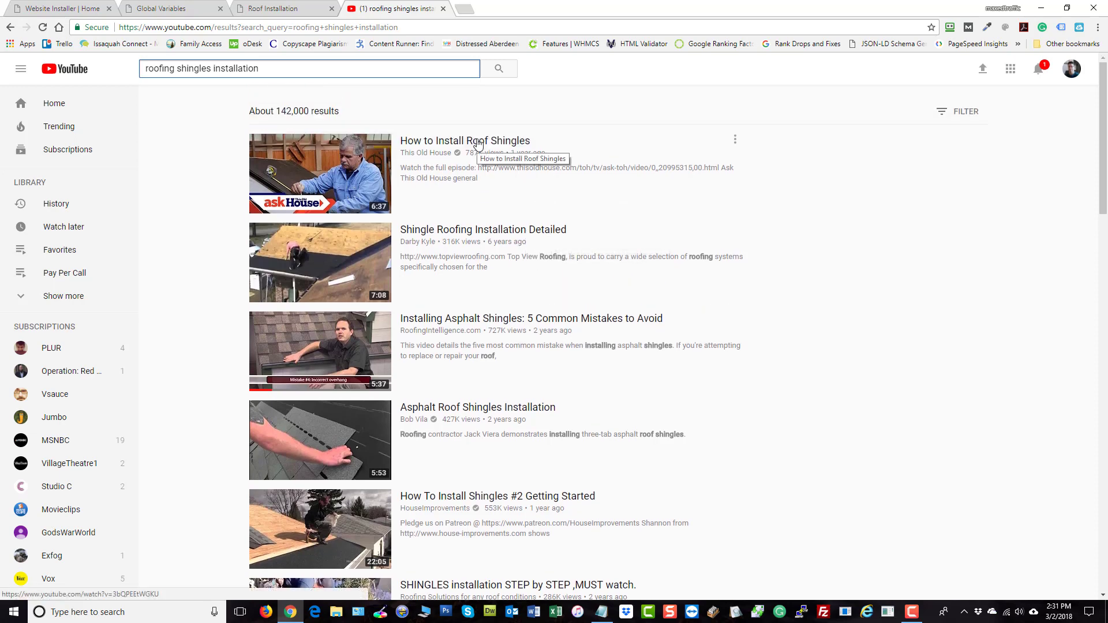
scroll(476, 145, down, 5)
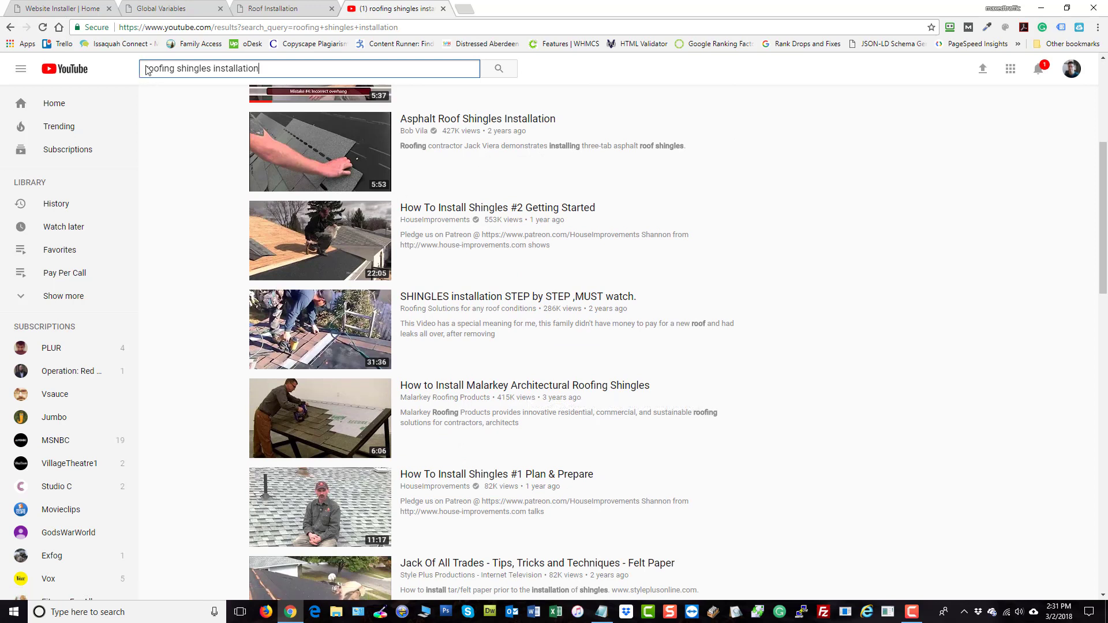
click(470, 118)
click(325, 28)
key(ctrl+c)
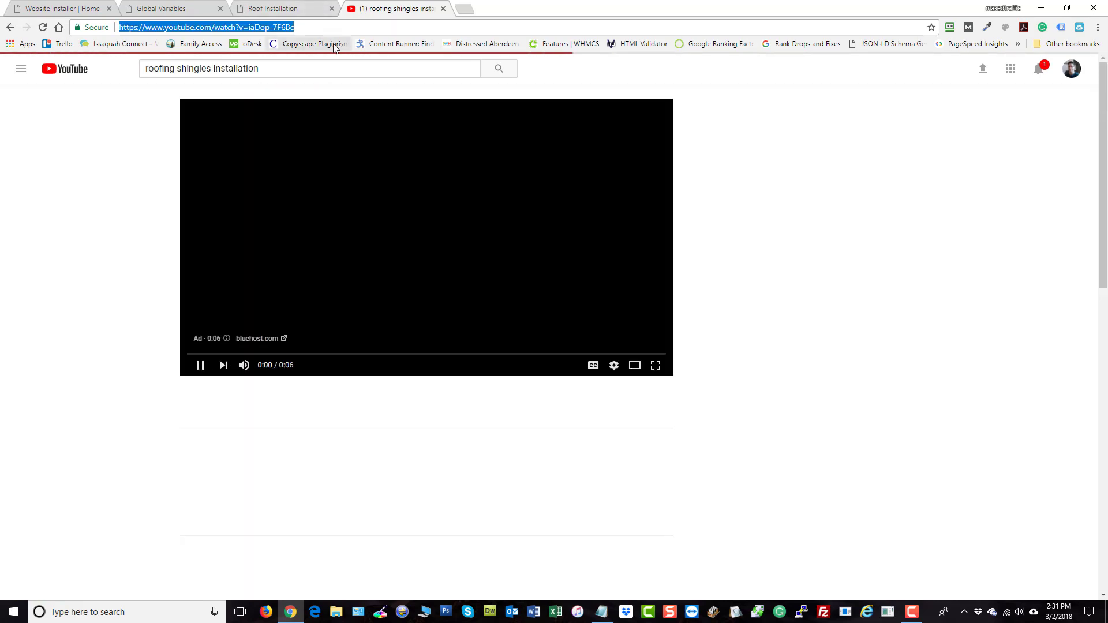
click(206, 364)
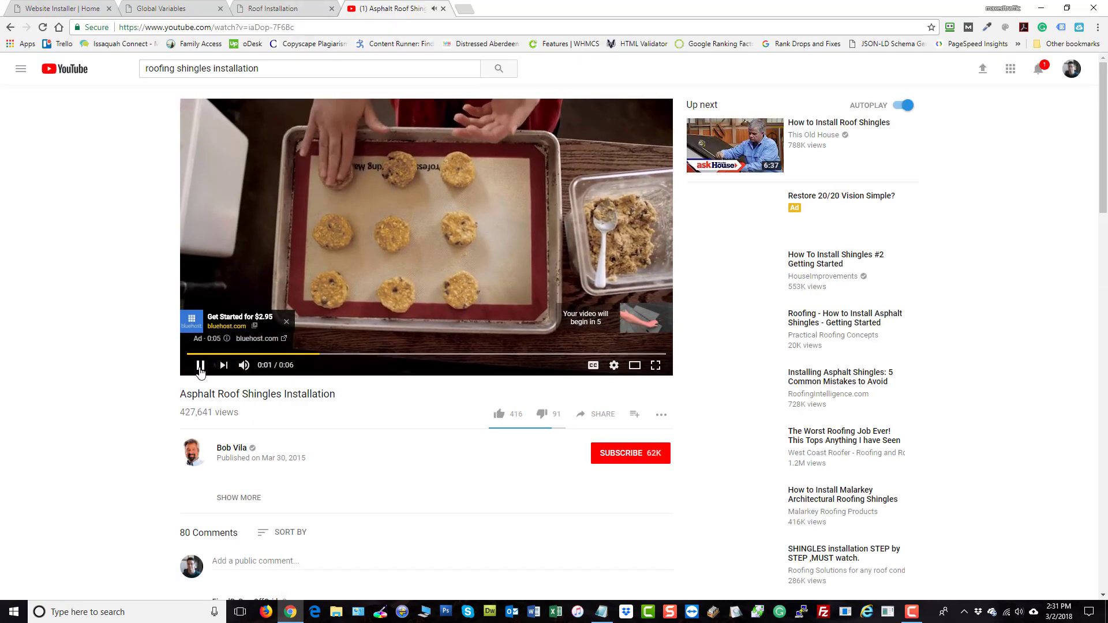
Paste the copied video link as YouTube Video #1's value, save it, and check the variables list
click(261, 18)
click(169, 10)
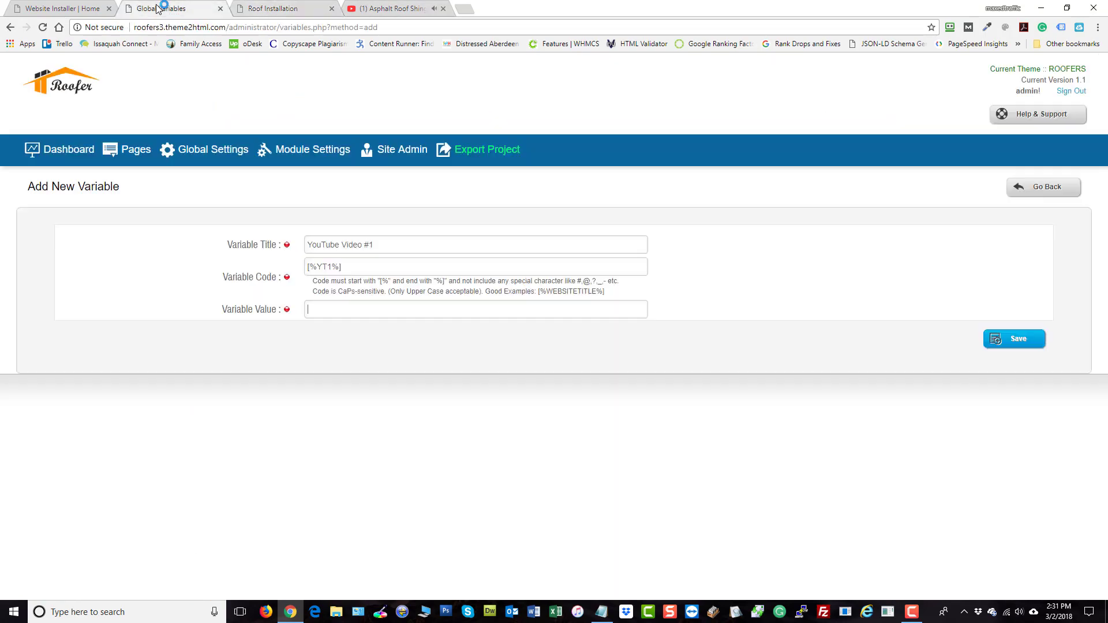
key(ctrl+v)
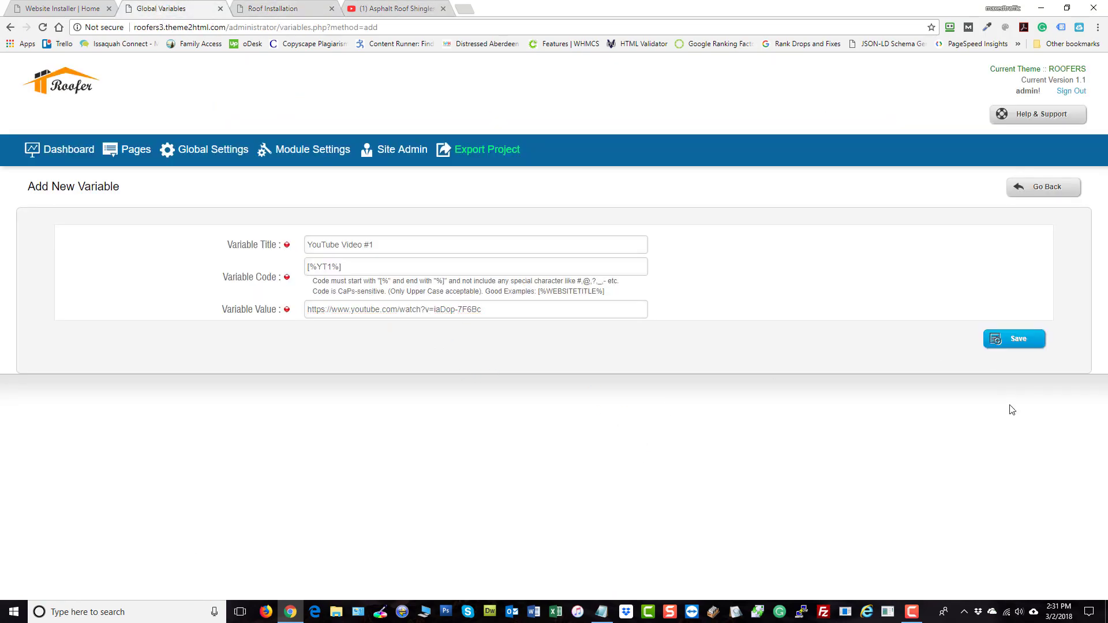
click(1039, 343)
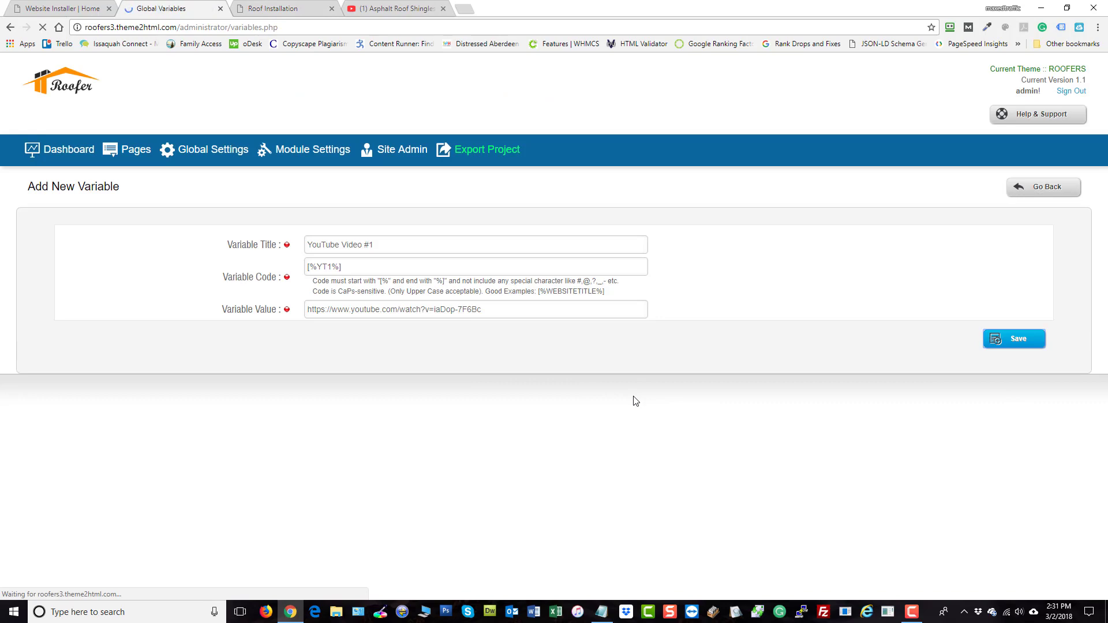
scroll(663, 395, down, 3)
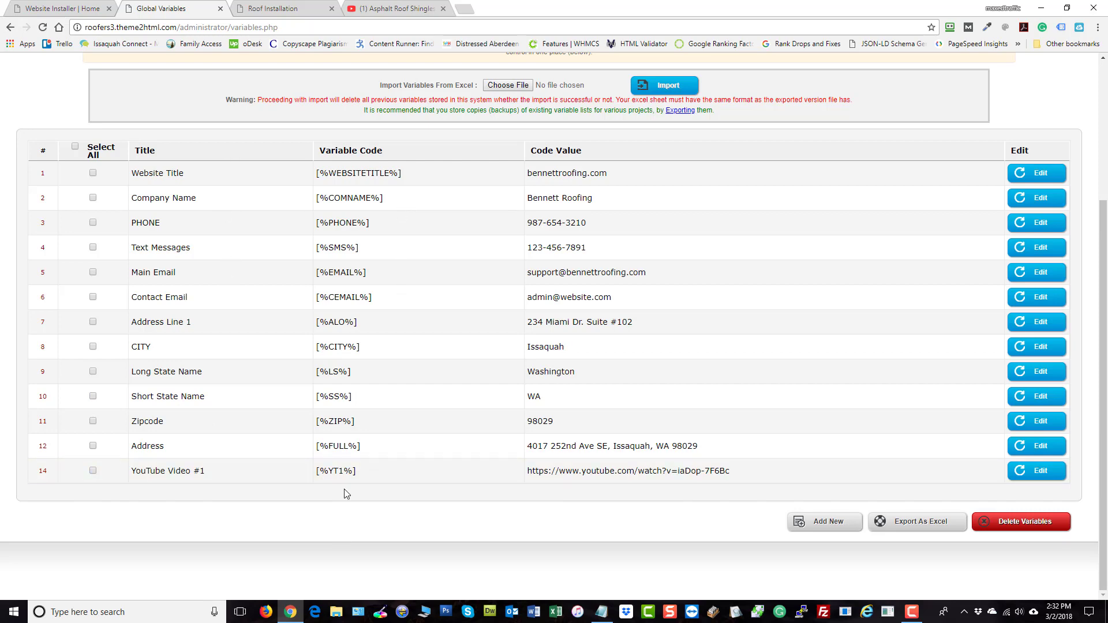
scroll(529, 495, up, 3)
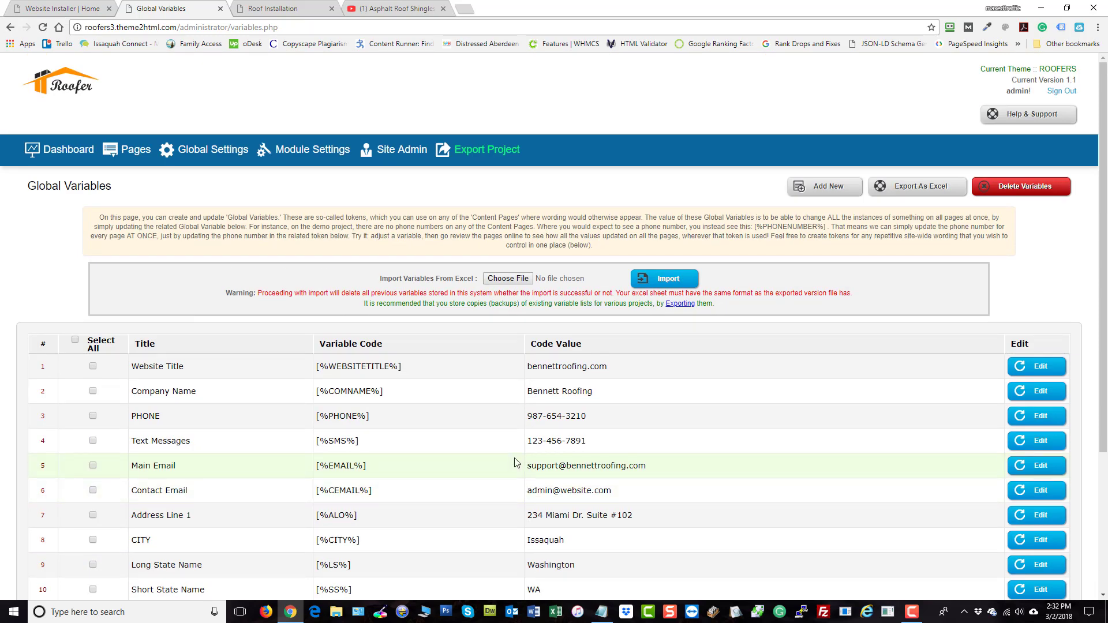
Preview the live Roof Installation page and its Contact Us form, then go back to Global Variables
click(270, 9)
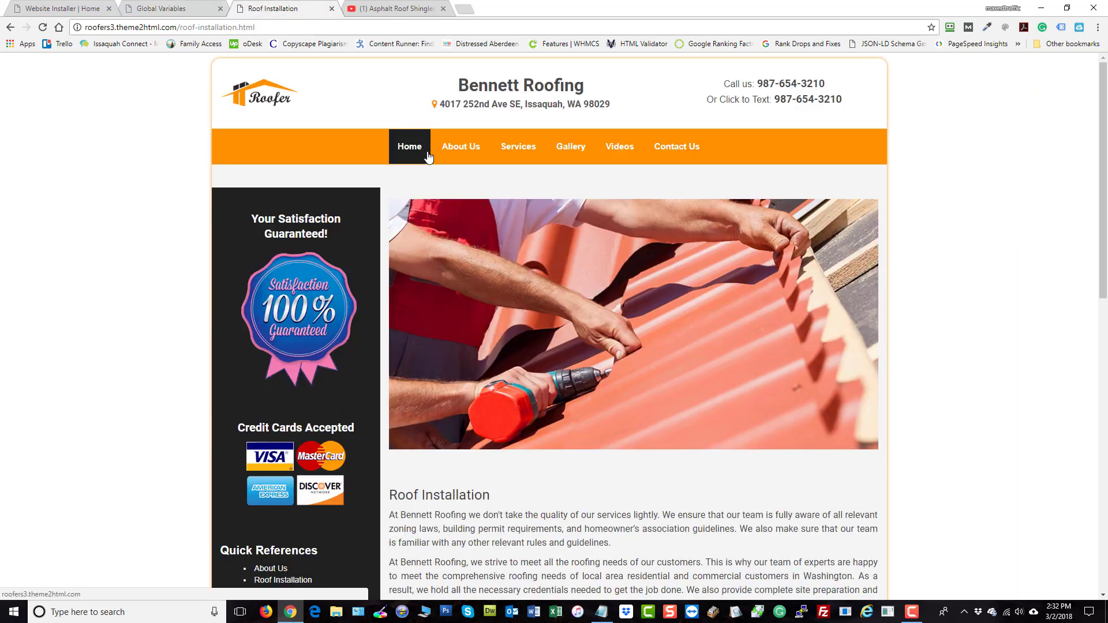
mouse_move(518, 154)
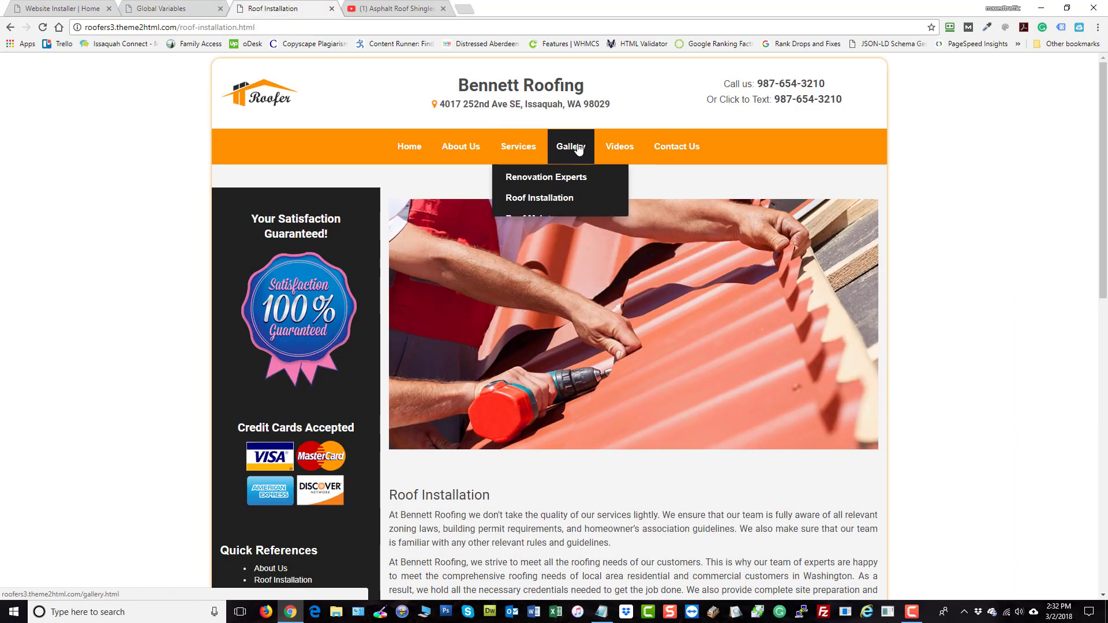
click(687, 151)
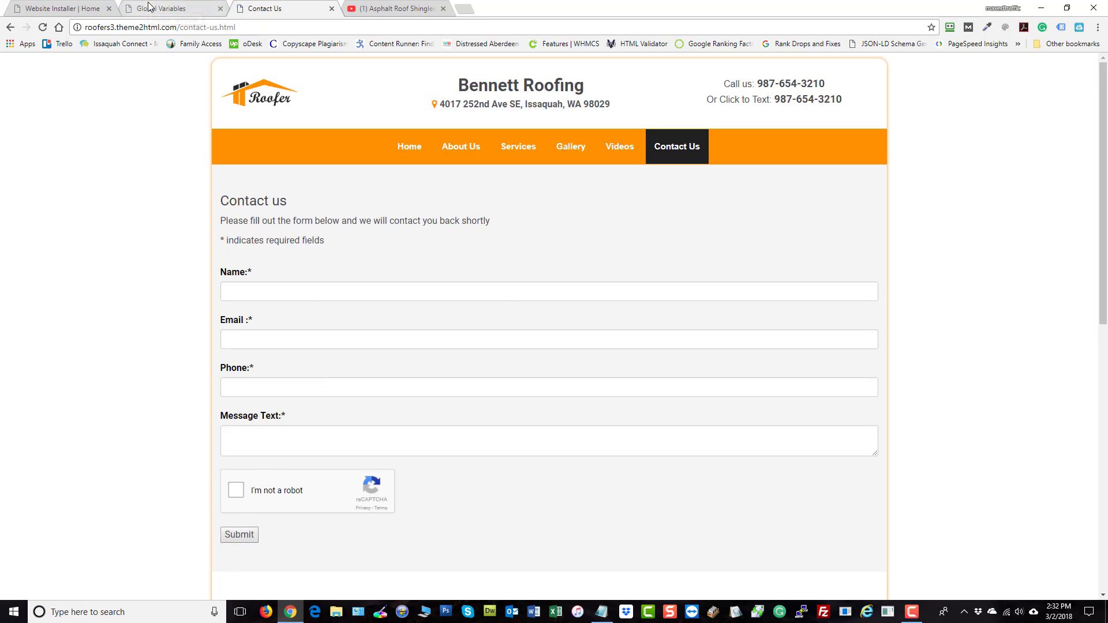
click(165, 9)
scroll(768, 416, down, 3)
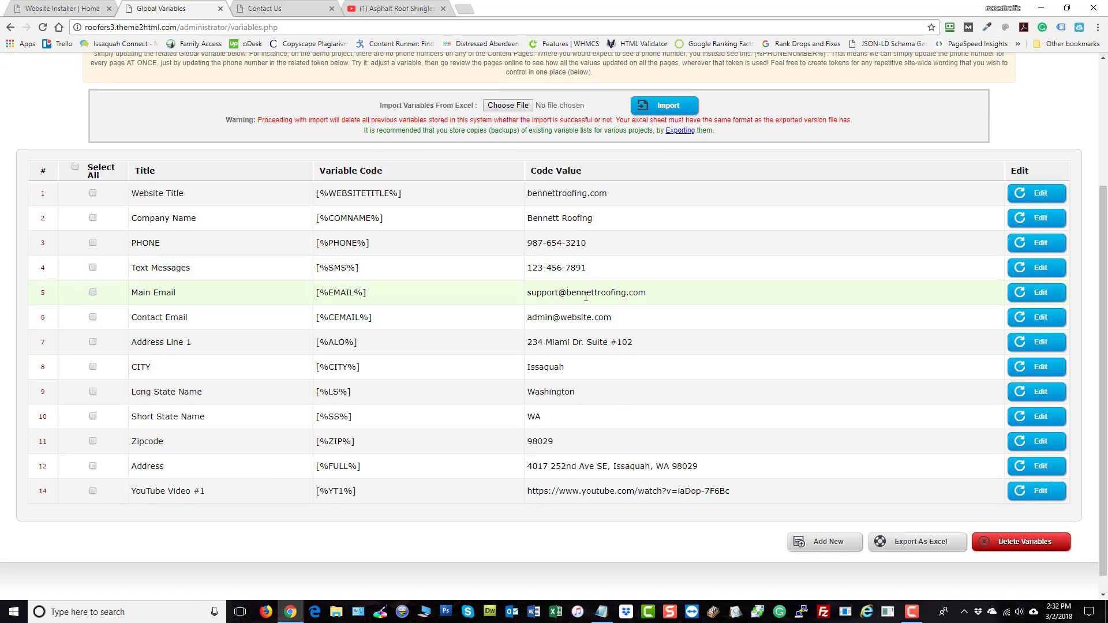
Choose Contact us from the Module Settings menu to reach that module's settings
scroll(649, 305, up, 3)
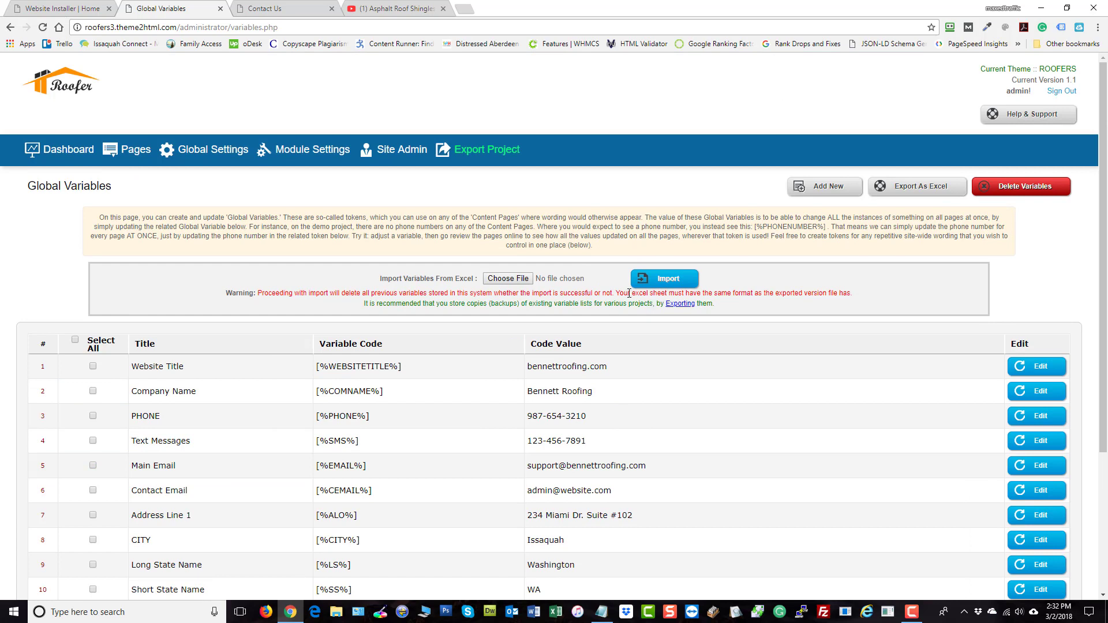
mouse_move(304, 165)
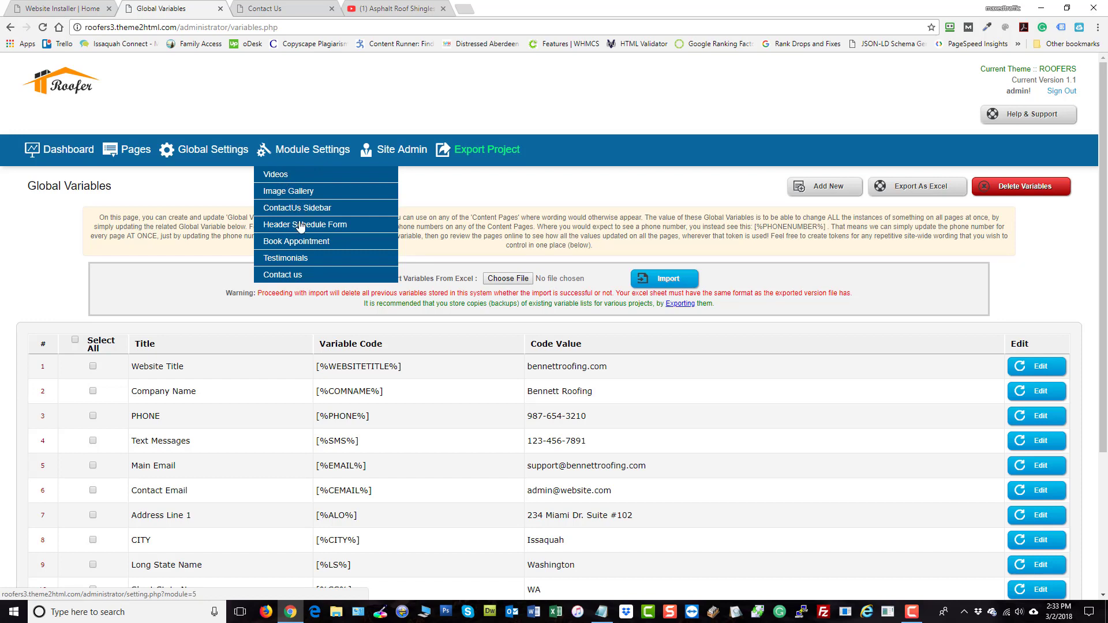
click(290, 279)
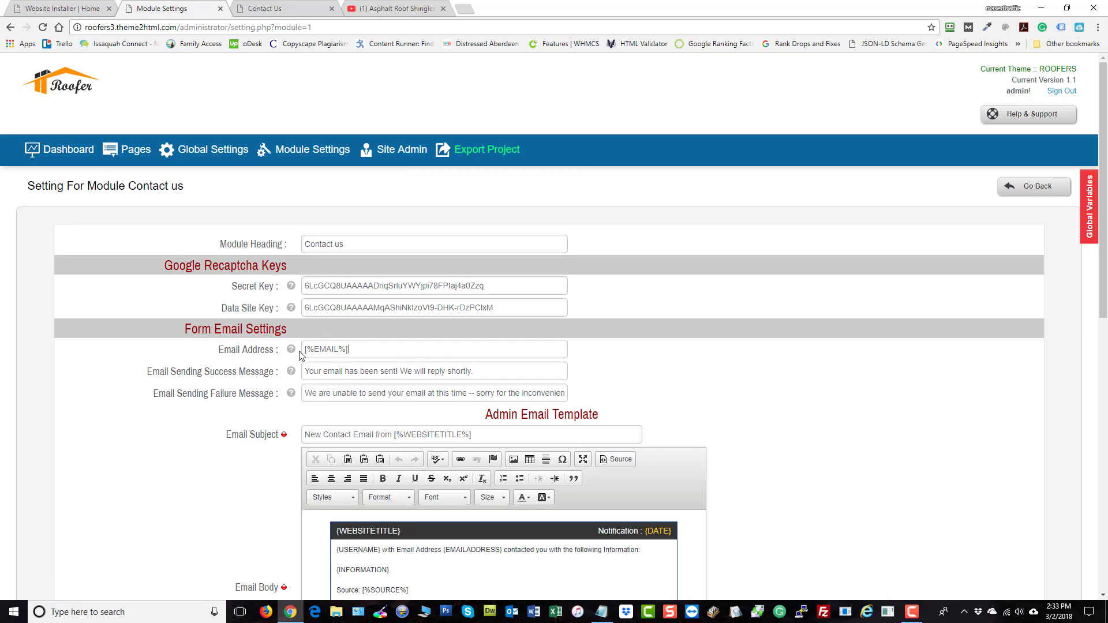
Copy Main Email's [%EMAIL%] token from the Global Variables panel and paste it into Email Address
click(1089, 208)
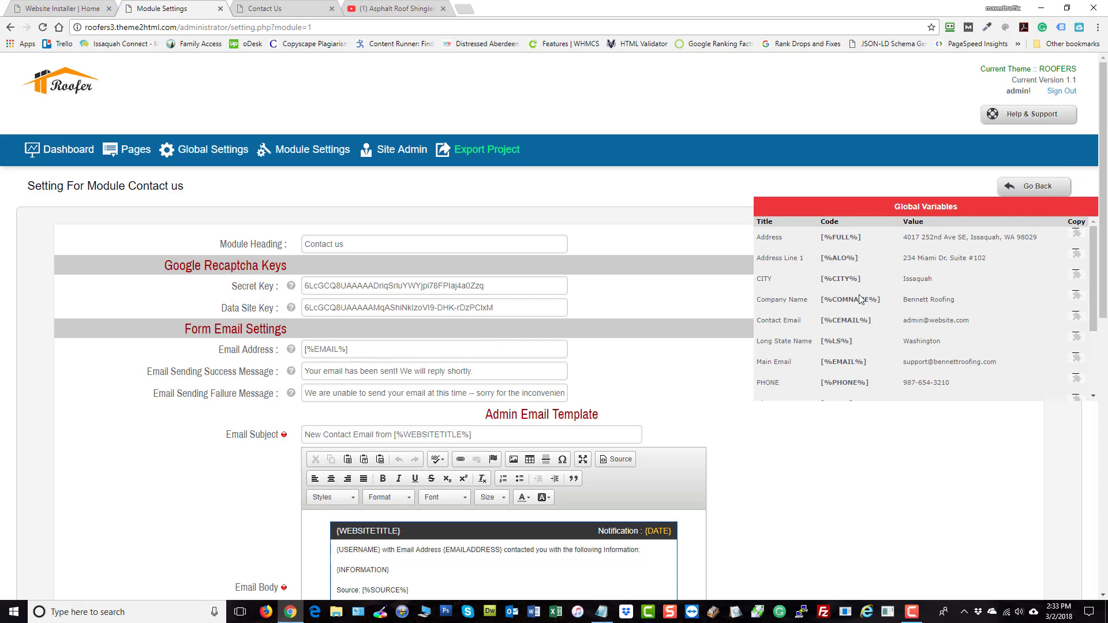
scroll(875, 300, down, 3)
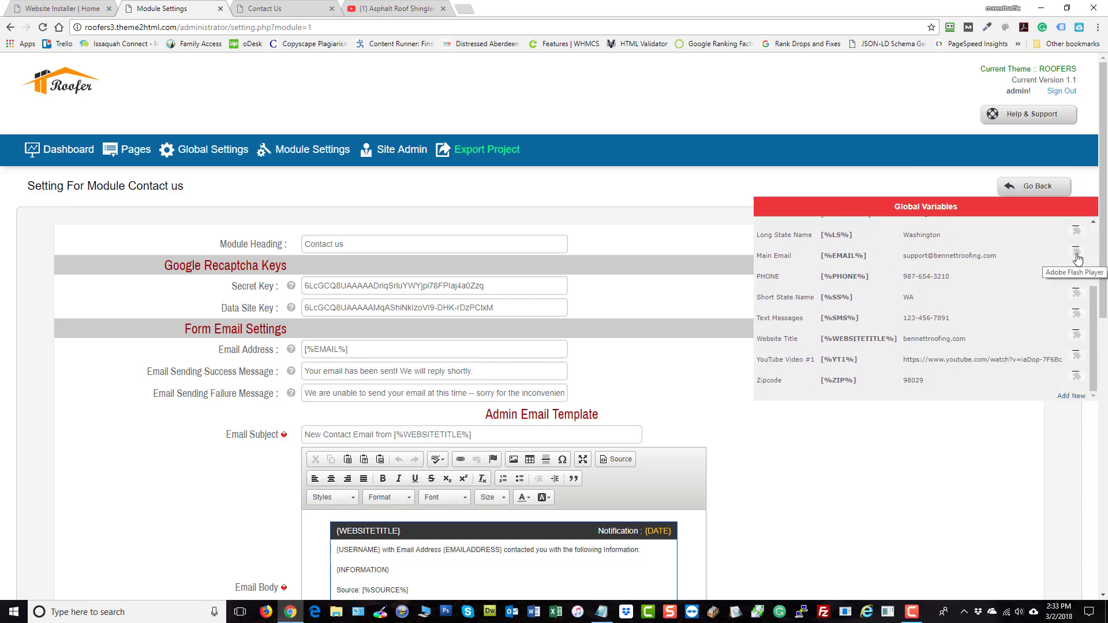
click(1077, 256)
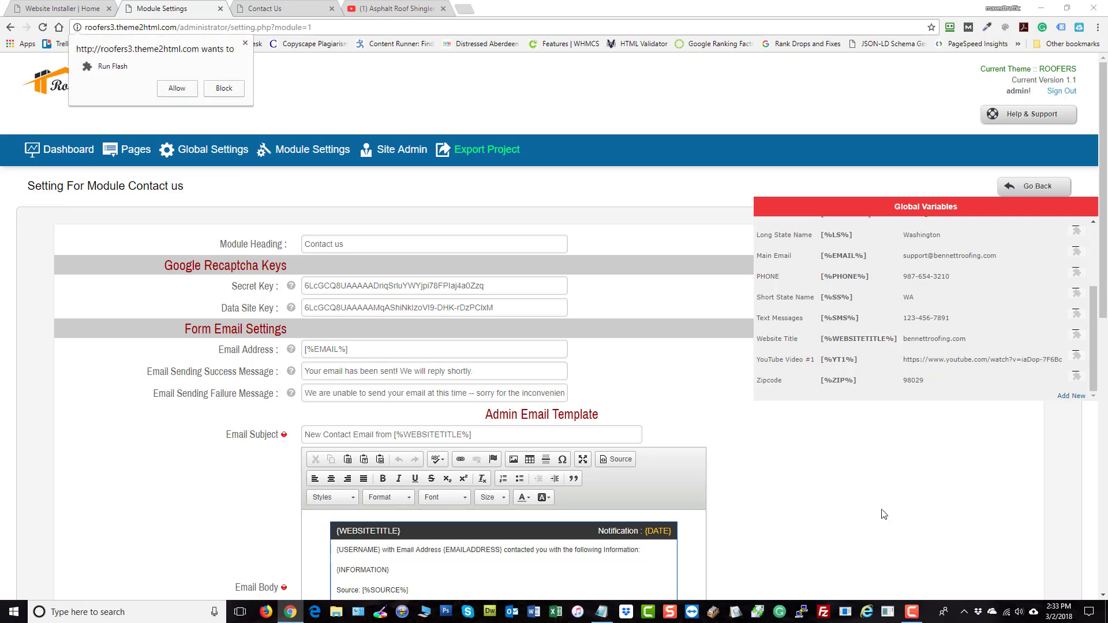
click(177, 88)
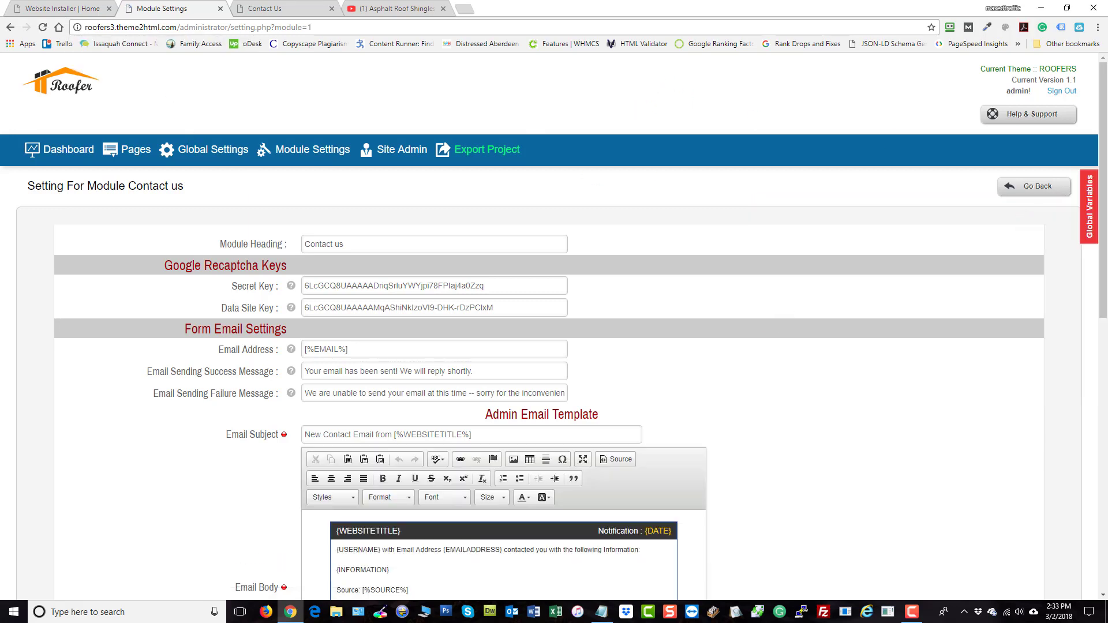
mouse_move(1088, 217)
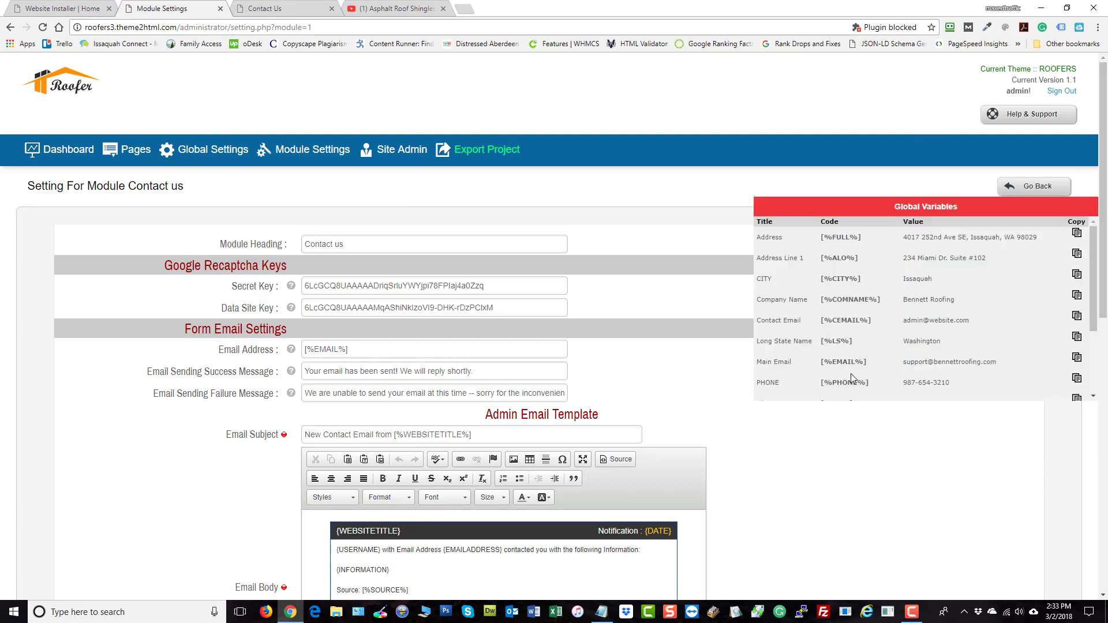
click(1077, 360)
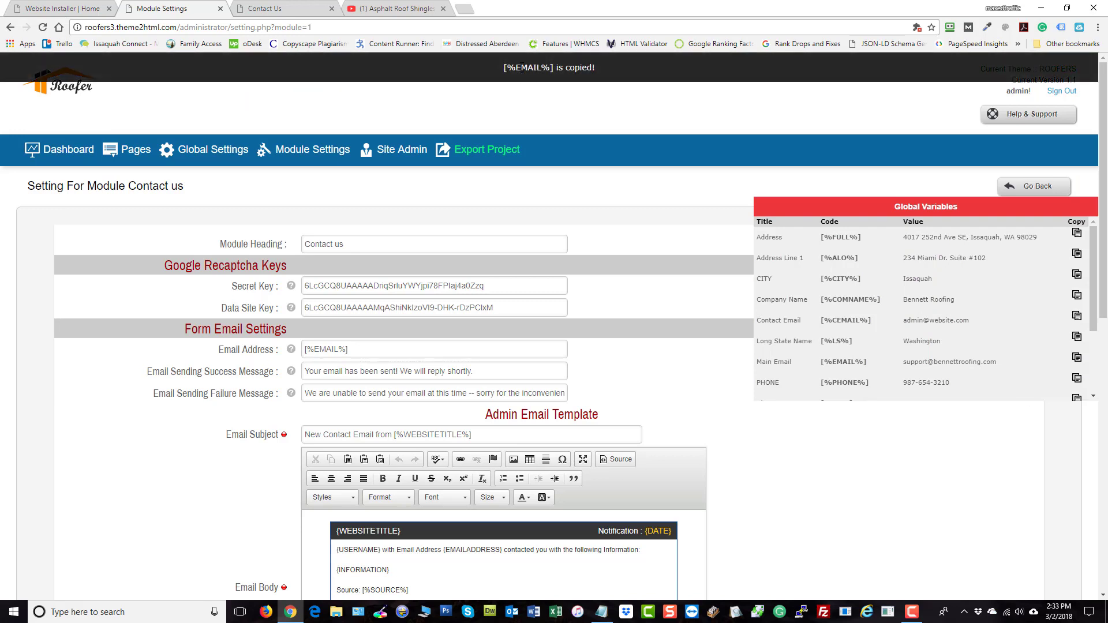
triple_click(356, 346)
right_click(334, 351)
click(363, 387)
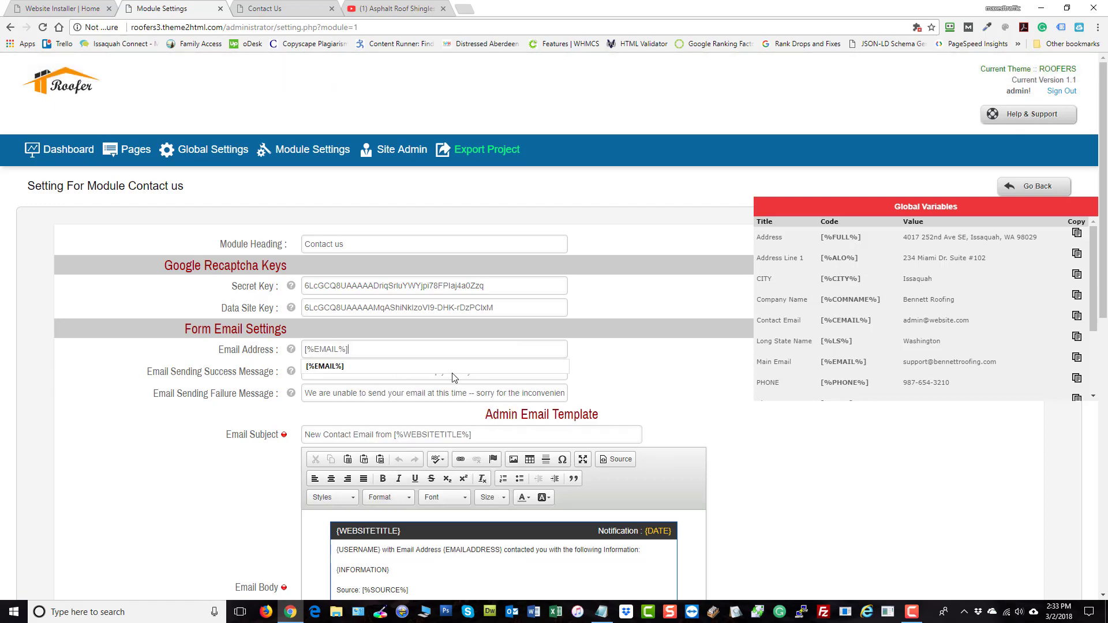
Collapse the variables panel and look over the admin and user e-mail templates
click(1070, 200)
scroll(956, 450, down, 10)
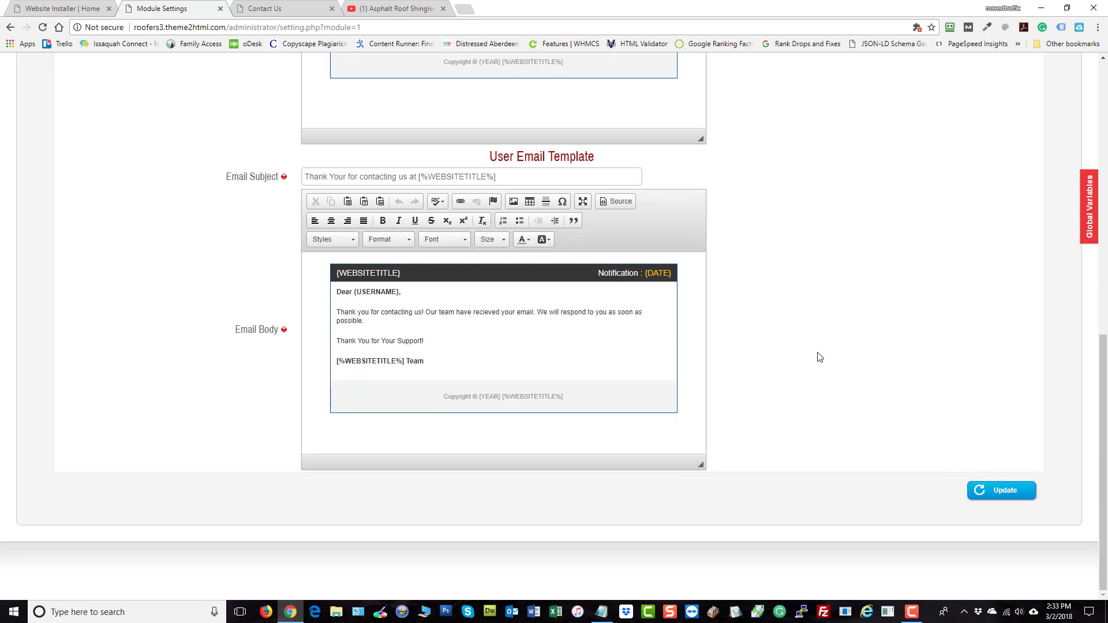
scroll(819, 356, up, 4)
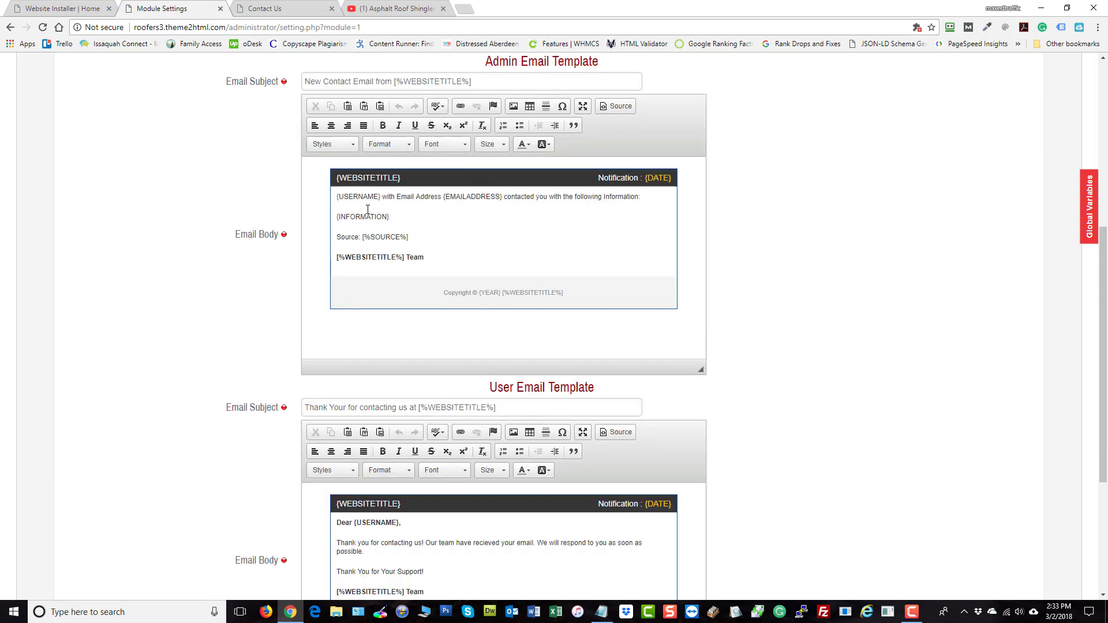
scroll(463, 321, up, 2)
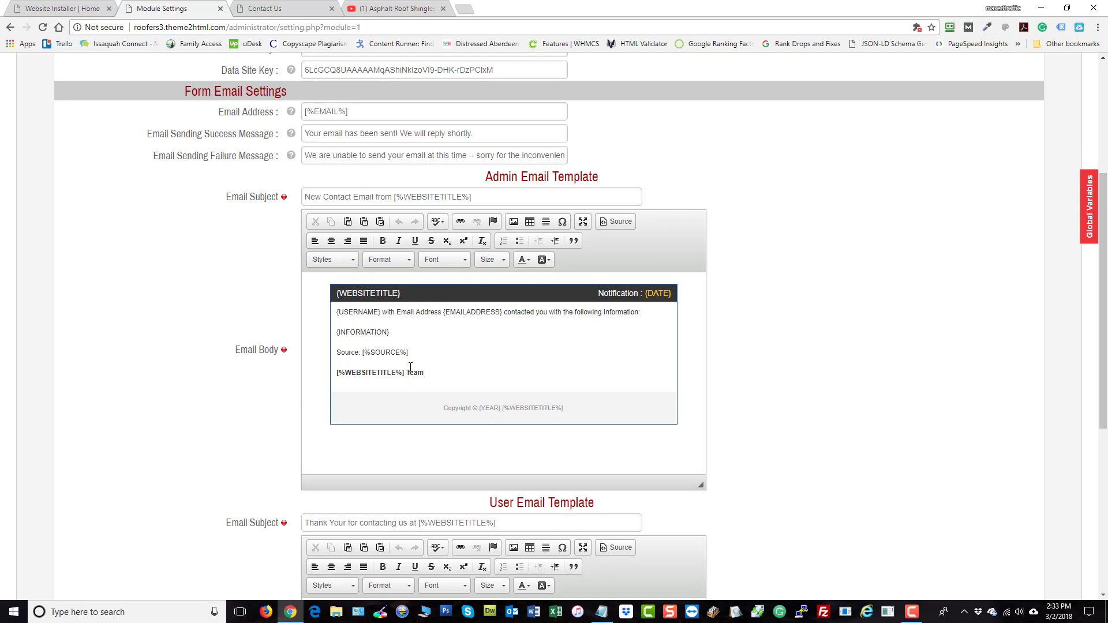
scroll(411, 367, down, 1)
scroll(867, 298, down, 4)
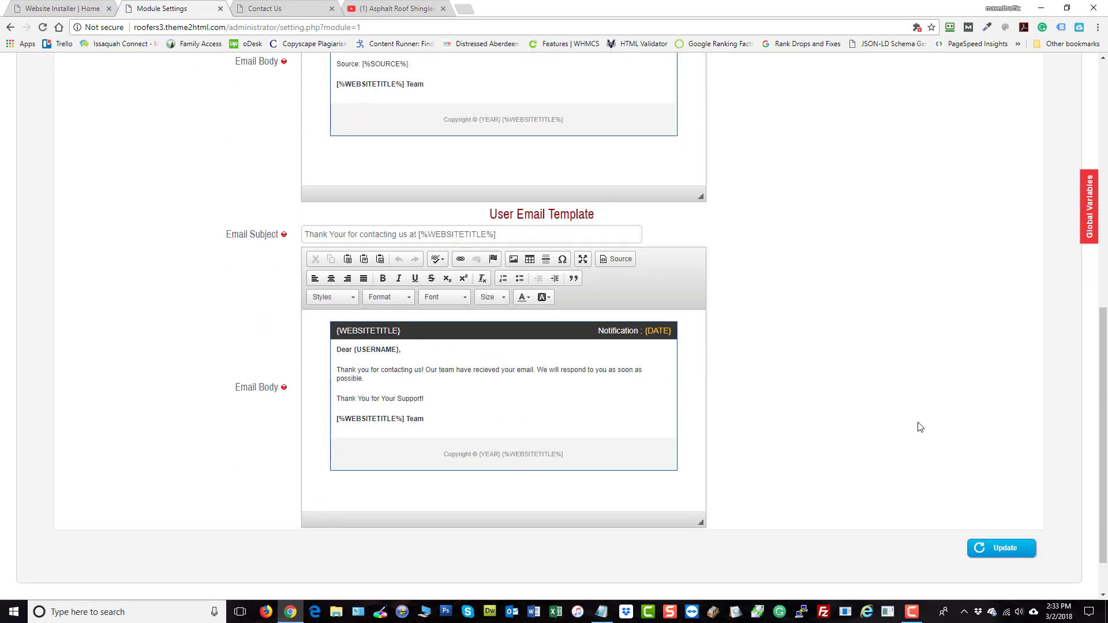
scroll(852, 326, up, 10)
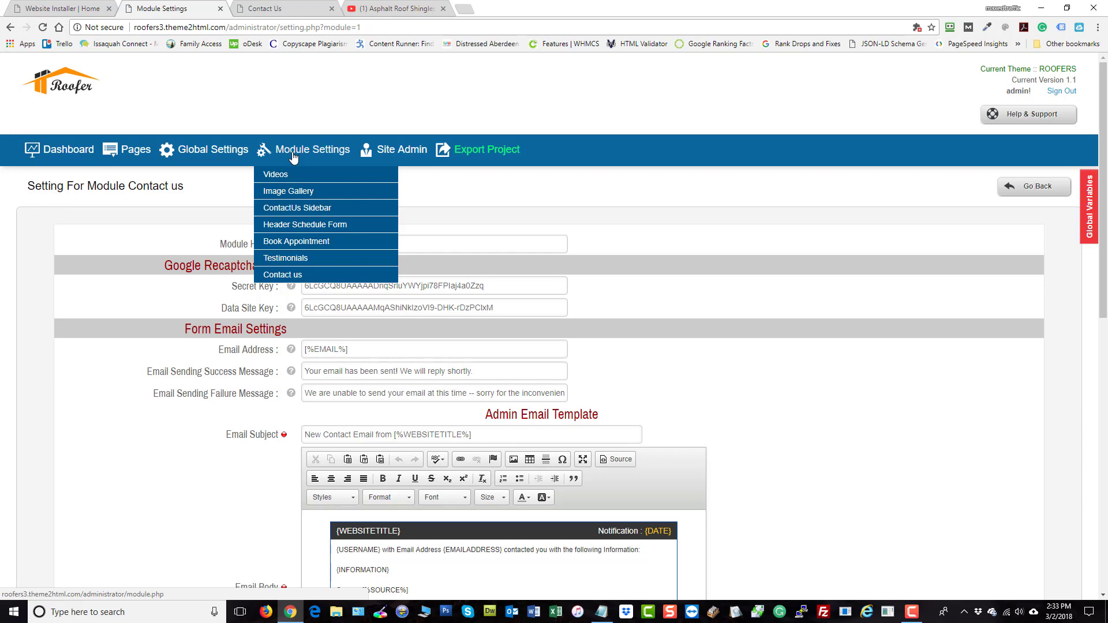
From the Dashboard, check Global Variables lists YouTube Video #1, then go to Export Project
click(60, 153)
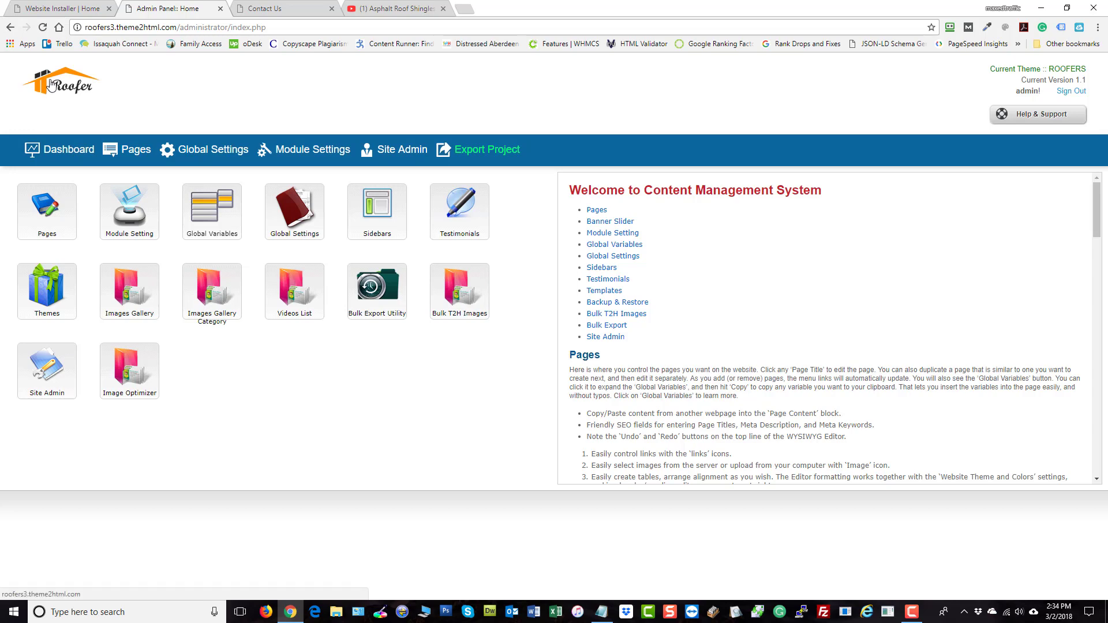
mouse_move(216, 223)
click(203, 215)
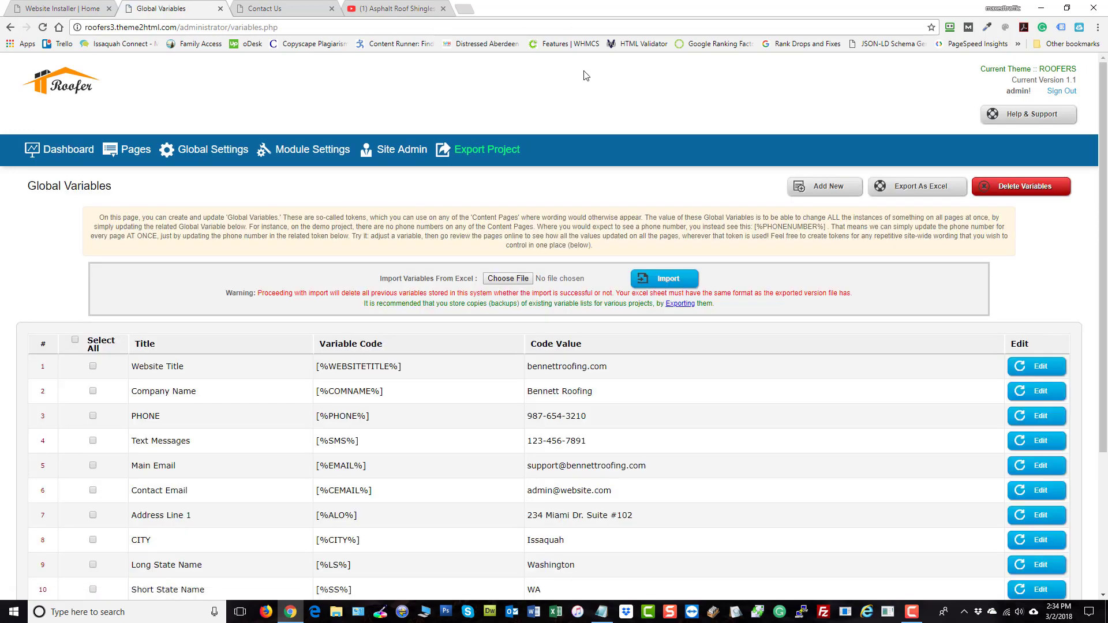
scroll(623, 320, down, 2)
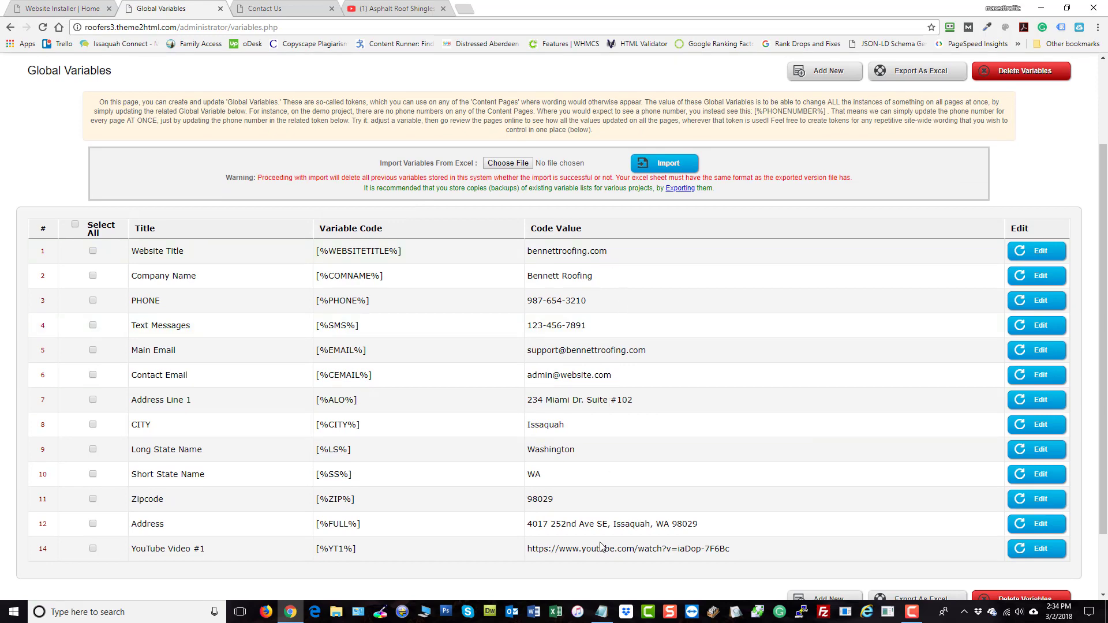
scroll(597, 301, up, 2)
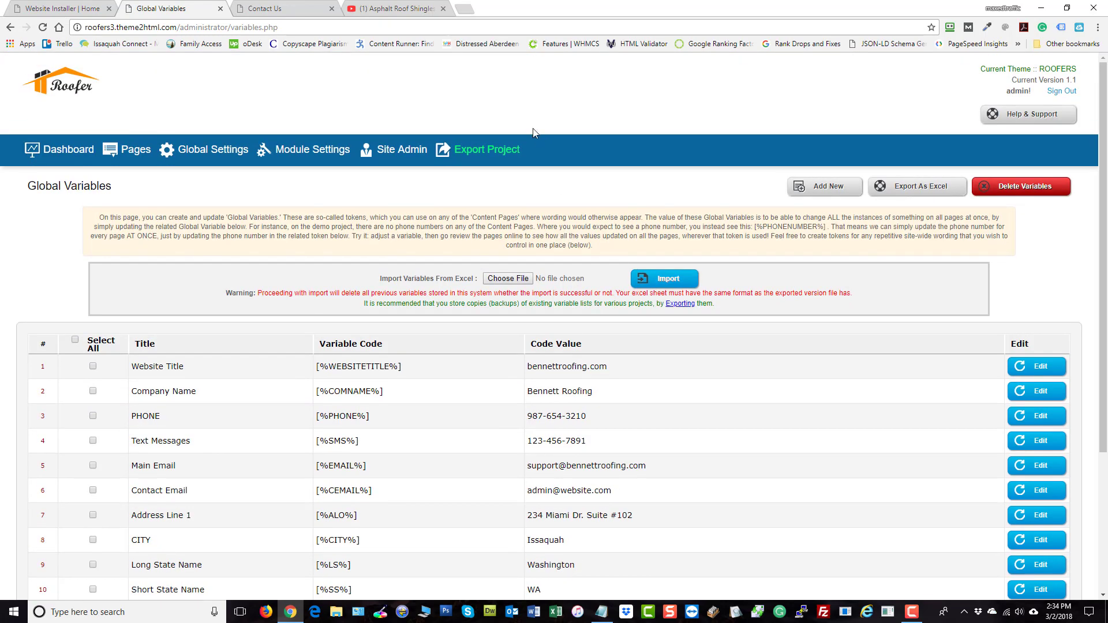
click(479, 157)
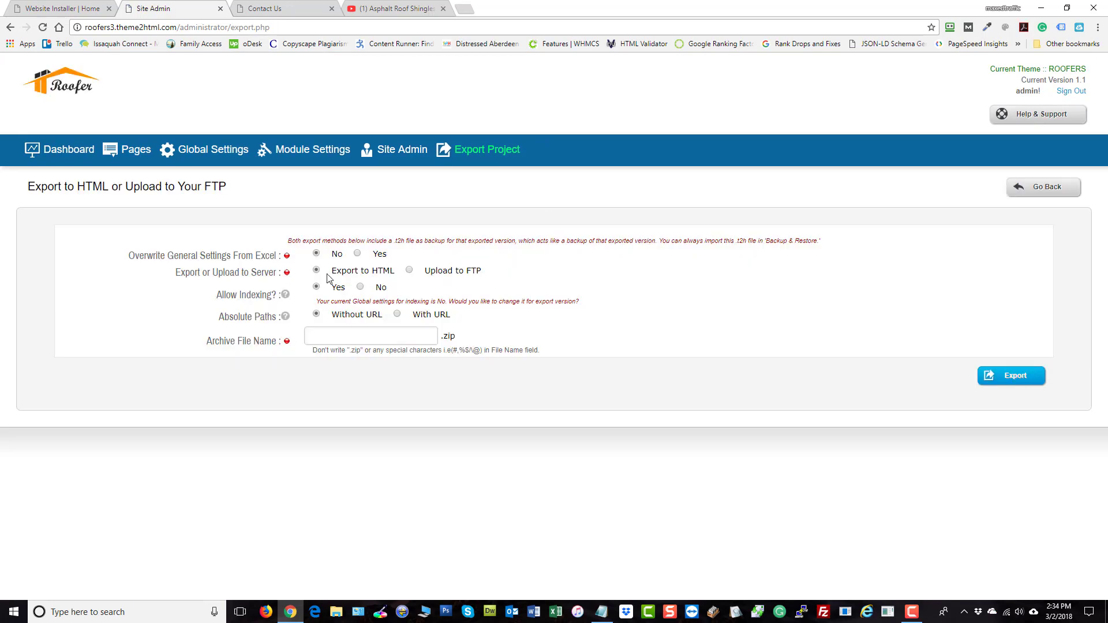
Switch the export method to Upload to FTP, try the upload, then return to the Dashboard
click(409, 270)
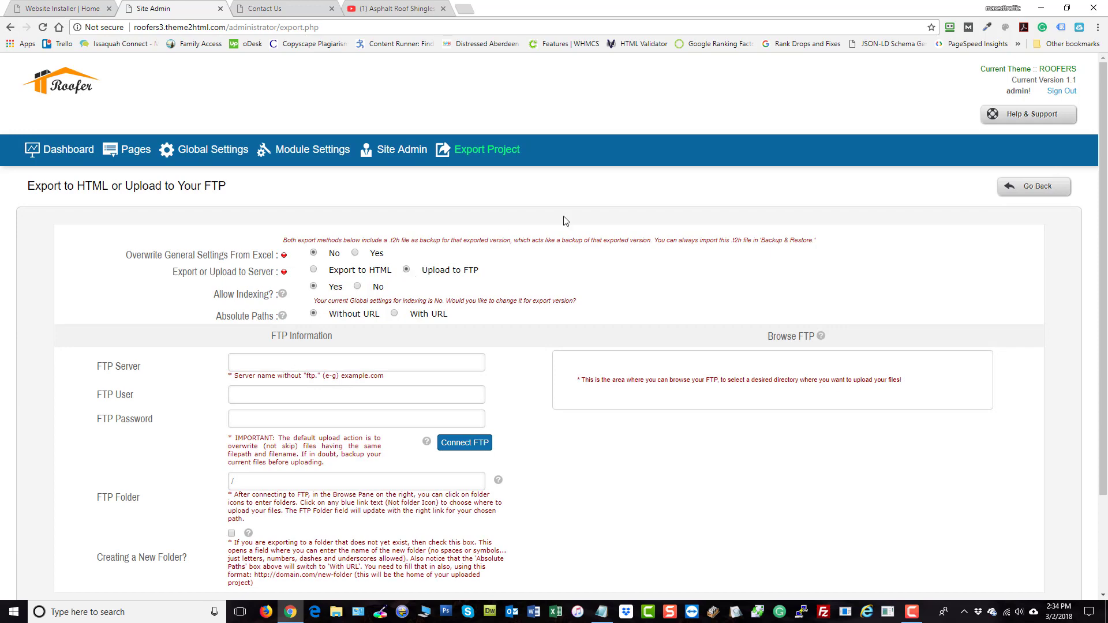
scroll(490, 237, down, 2)
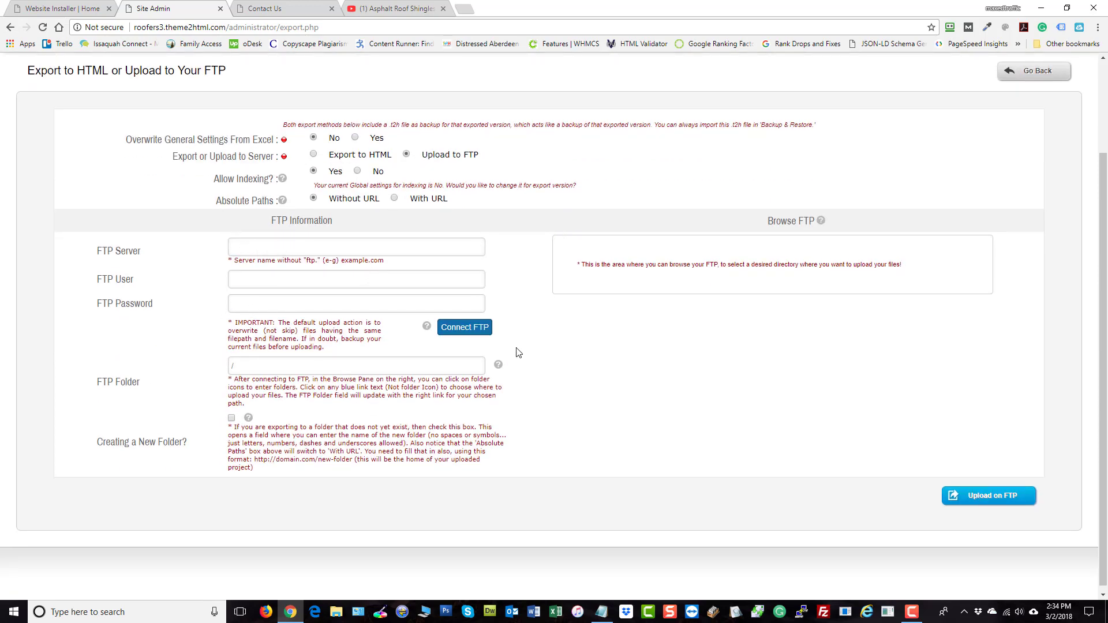
click(1003, 499)
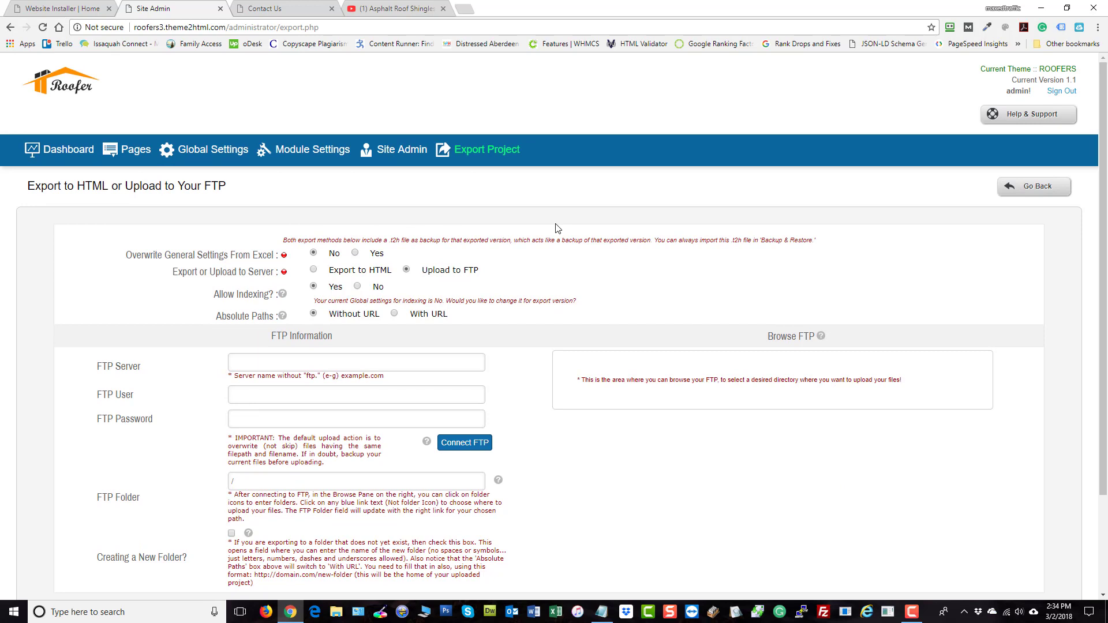
click(61, 151)
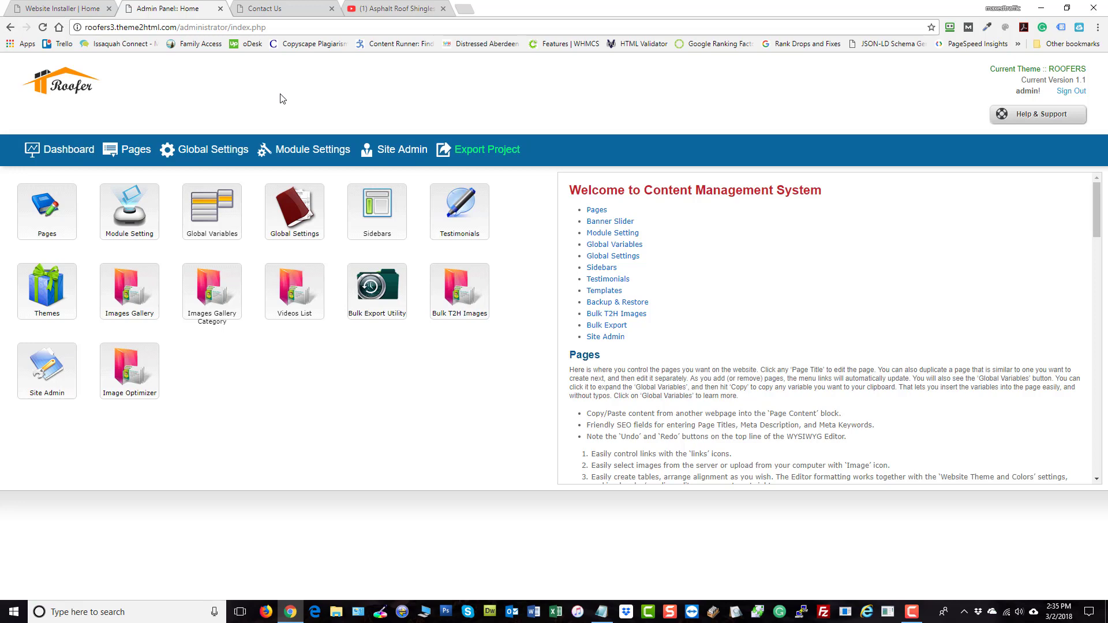
mouse_move(228, 208)
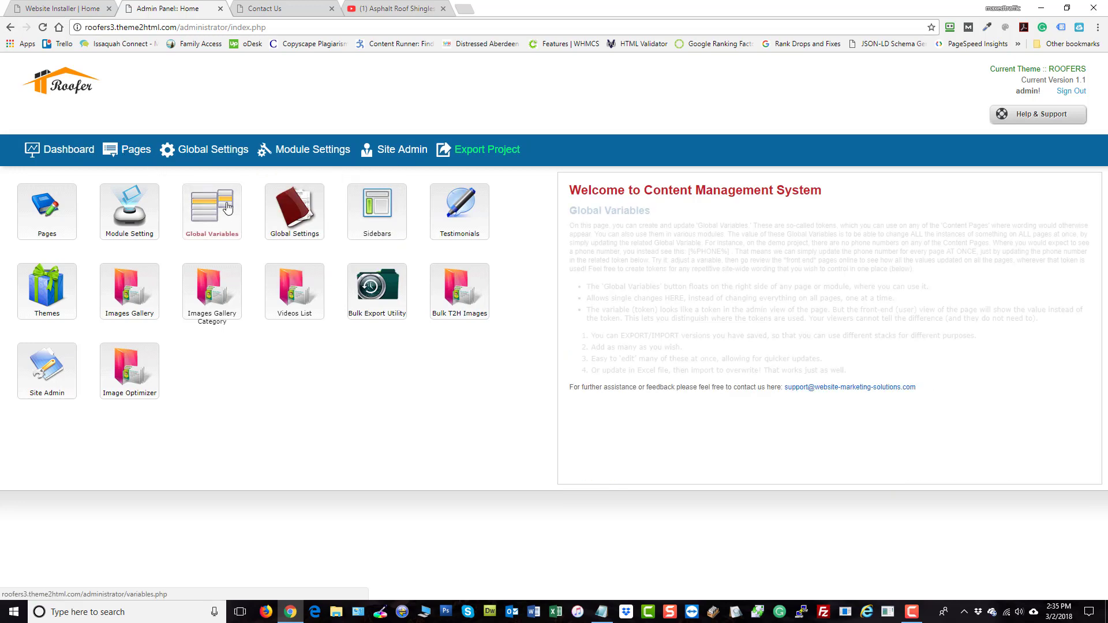